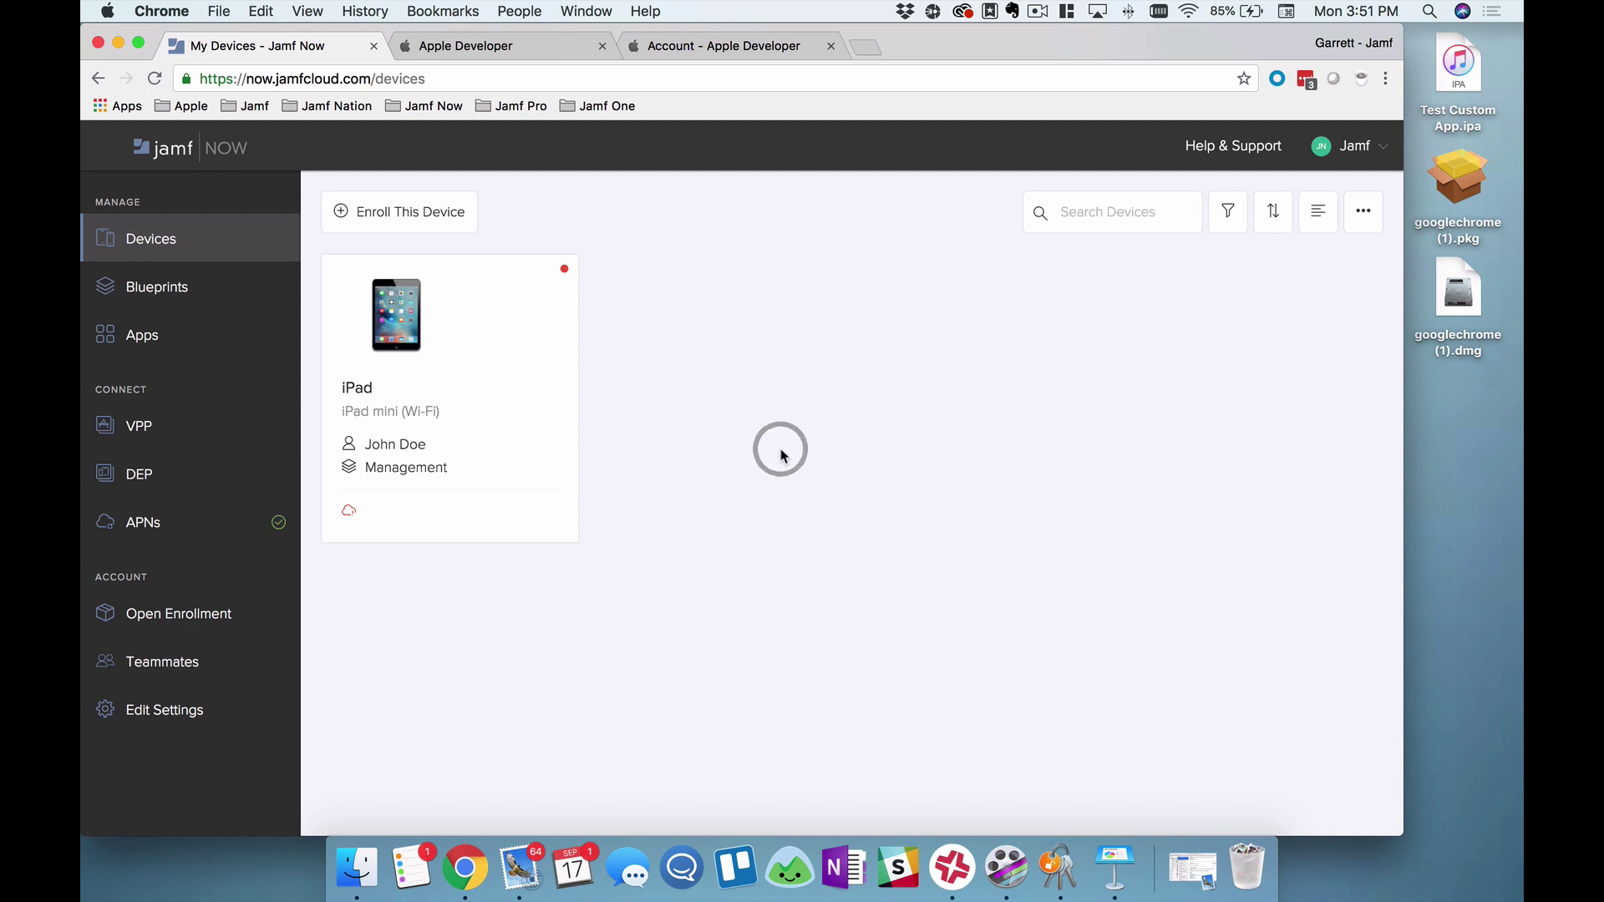
Step: Upgrade the Jamf Now account from Standard to the Plus plan at $4.00 per device
click(1357, 163)
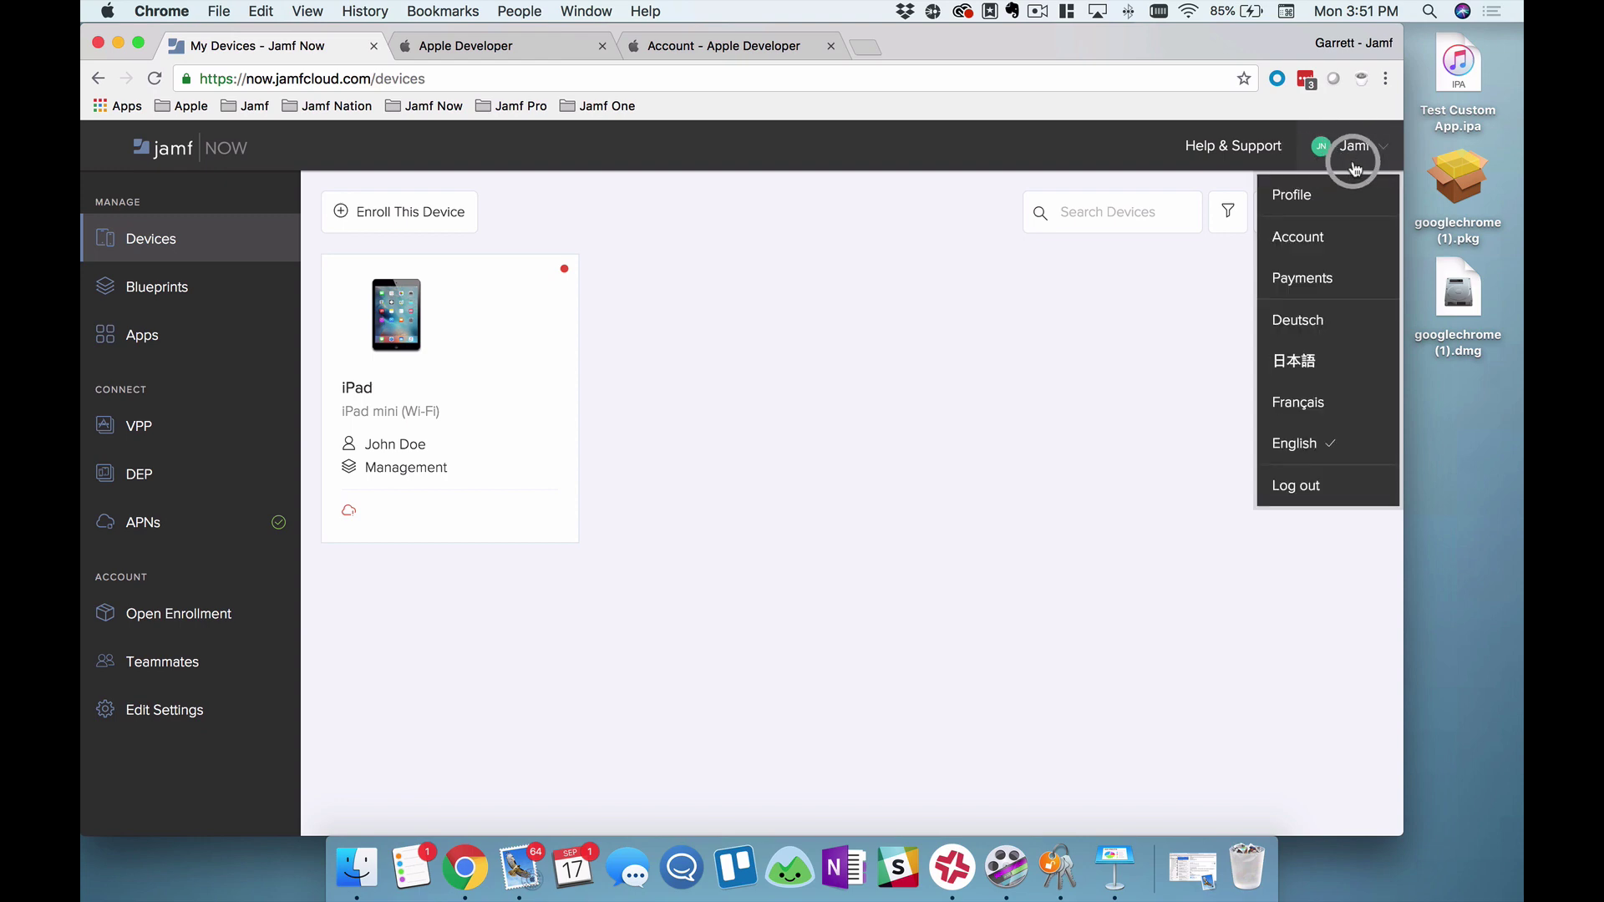
click(1322, 242)
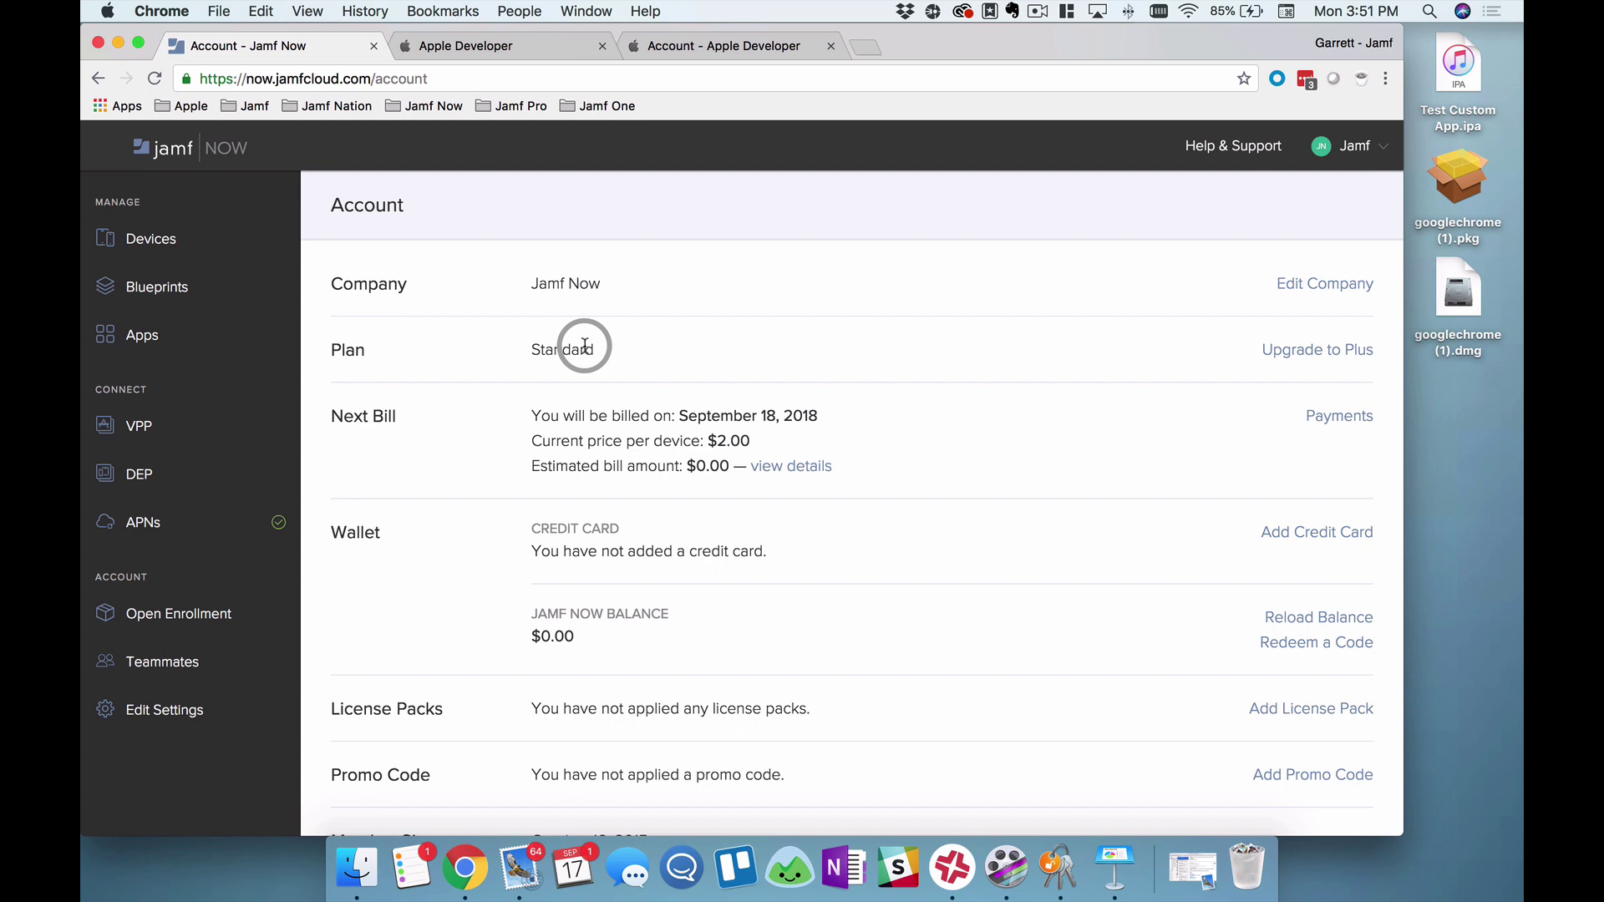
click(1310, 348)
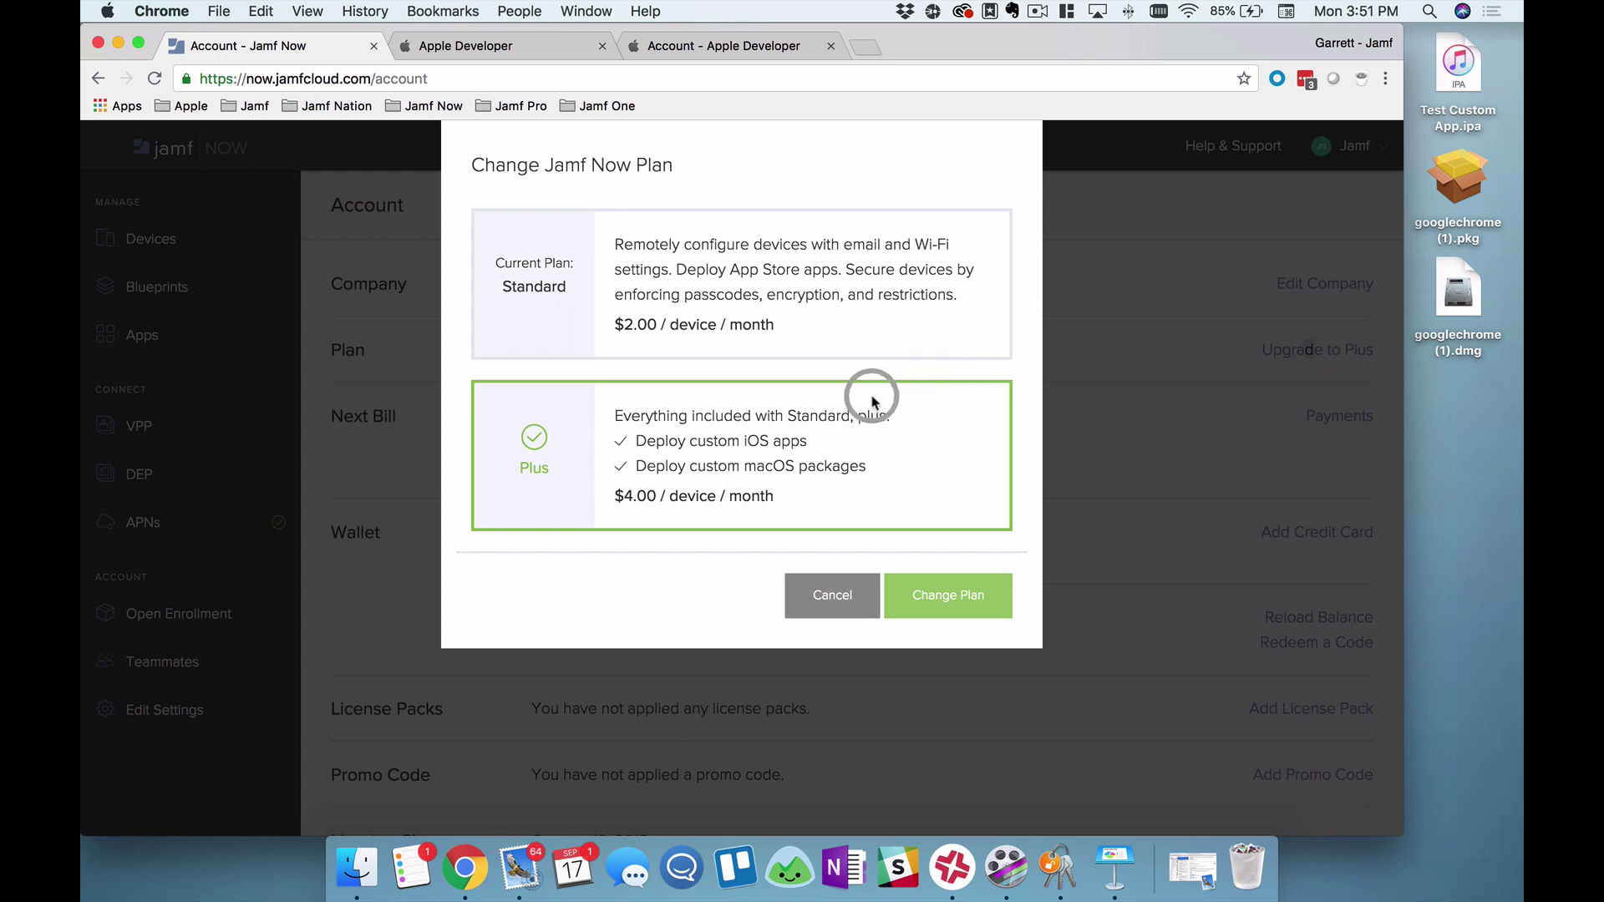
click(959, 595)
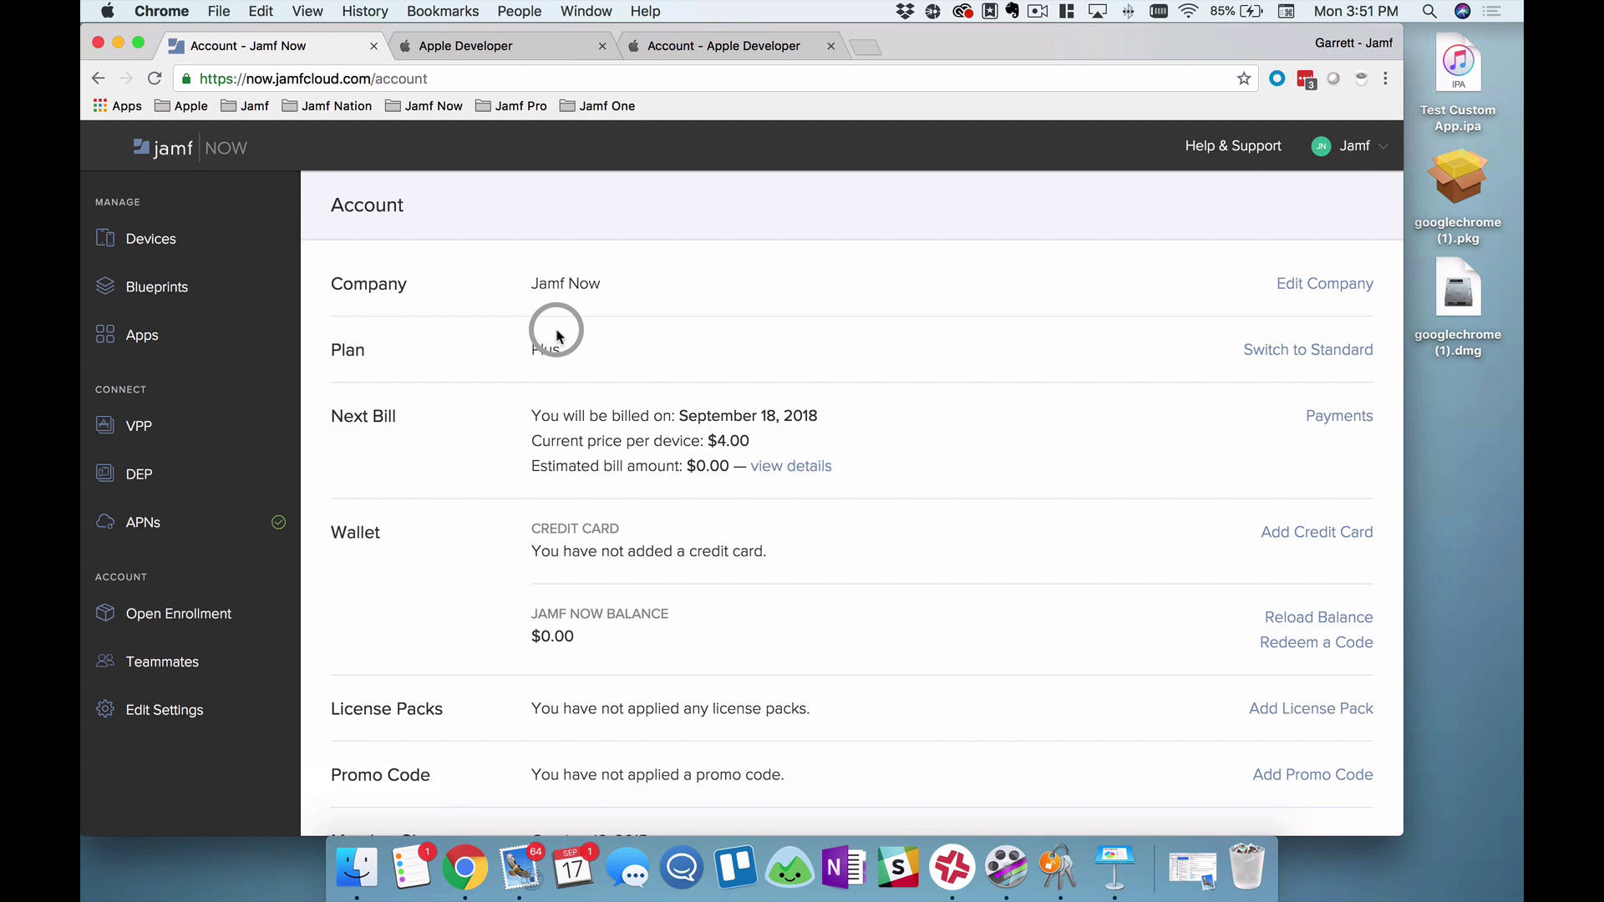
Step: Reach the Upload Your App tab under Apps > Add an App
click(216, 334)
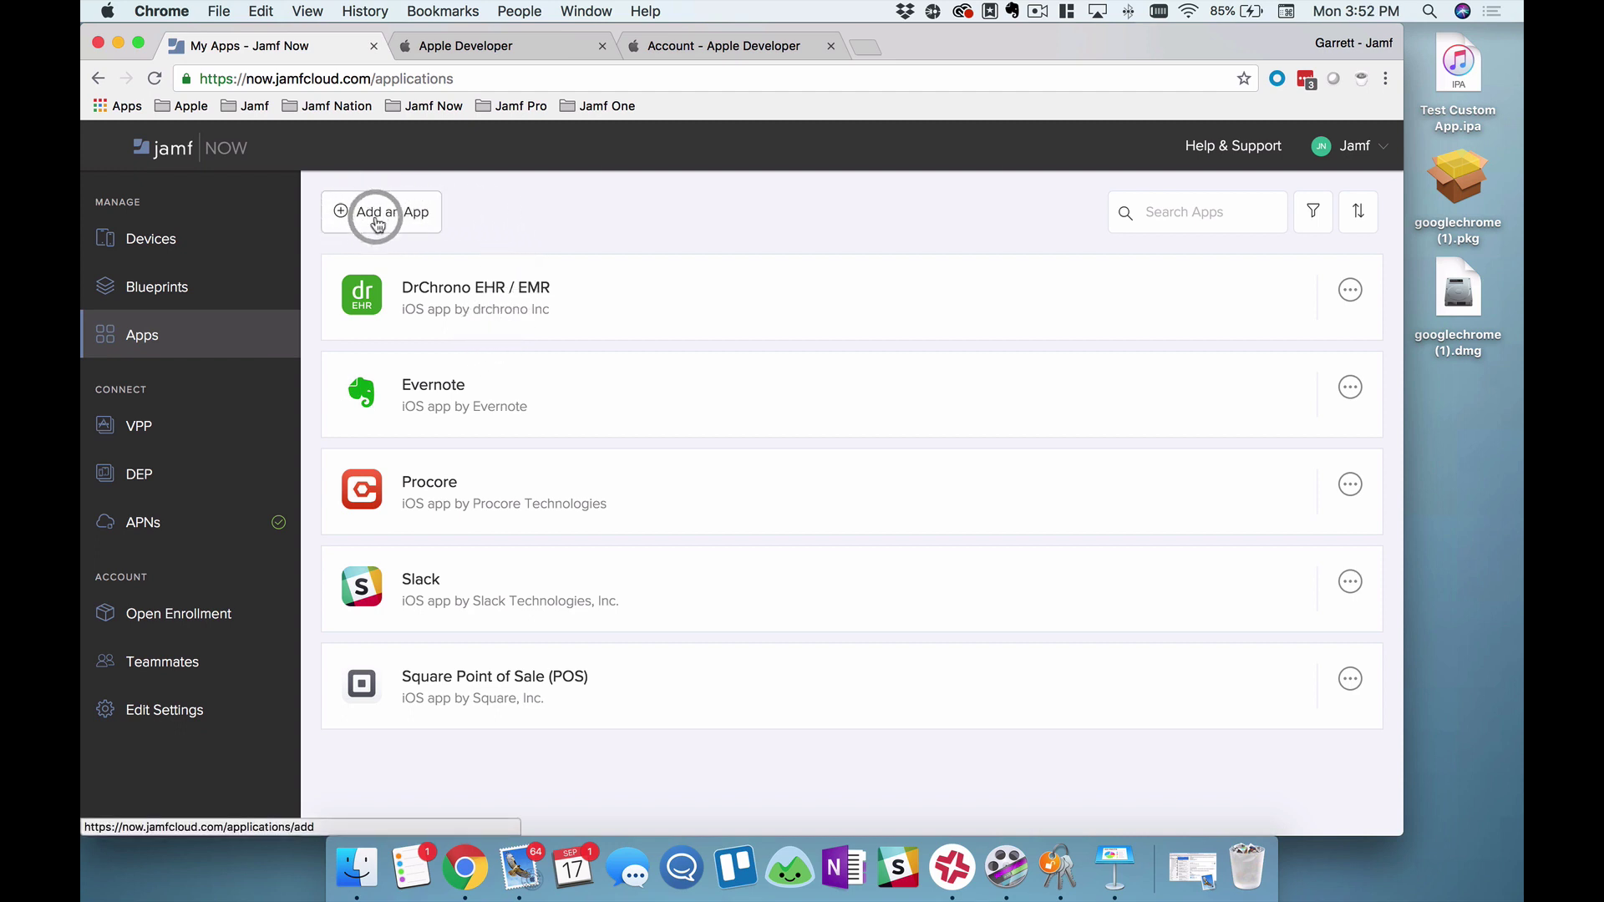
click(380, 218)
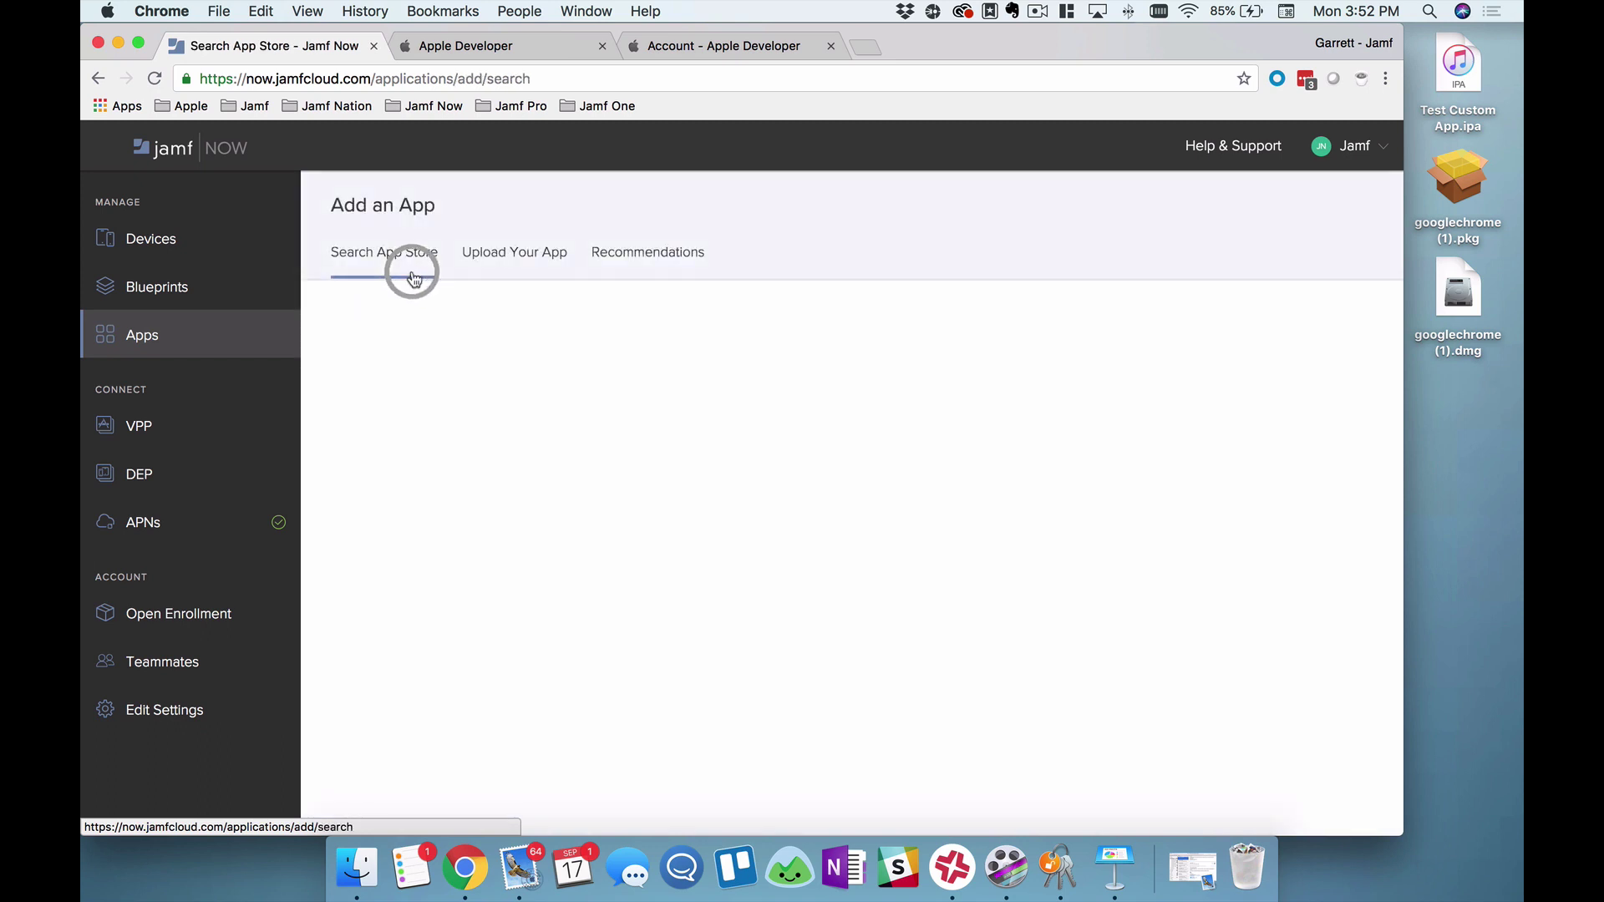
click(493, 261)
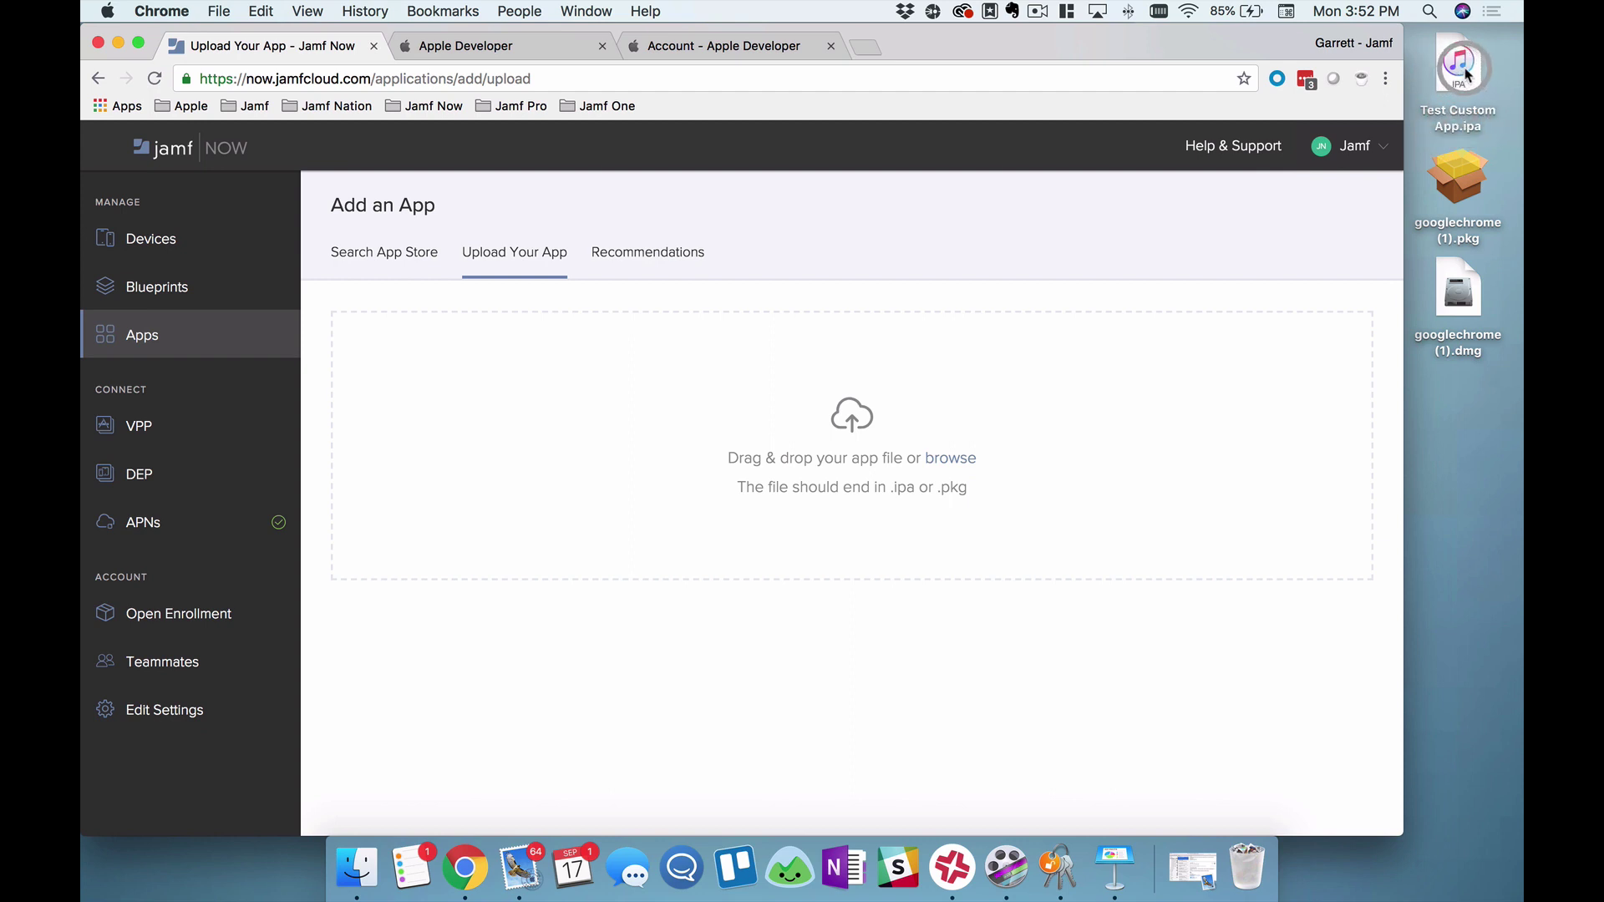
Step: Hold the .ipa and googlechrome (1).pkg files over the upload area and highlight the accepted file-types note
mouse_move(1460, 79)
mouse_down()
mouse_move(1021, 479)
mouse_move(1459, 92)
mouse_up()
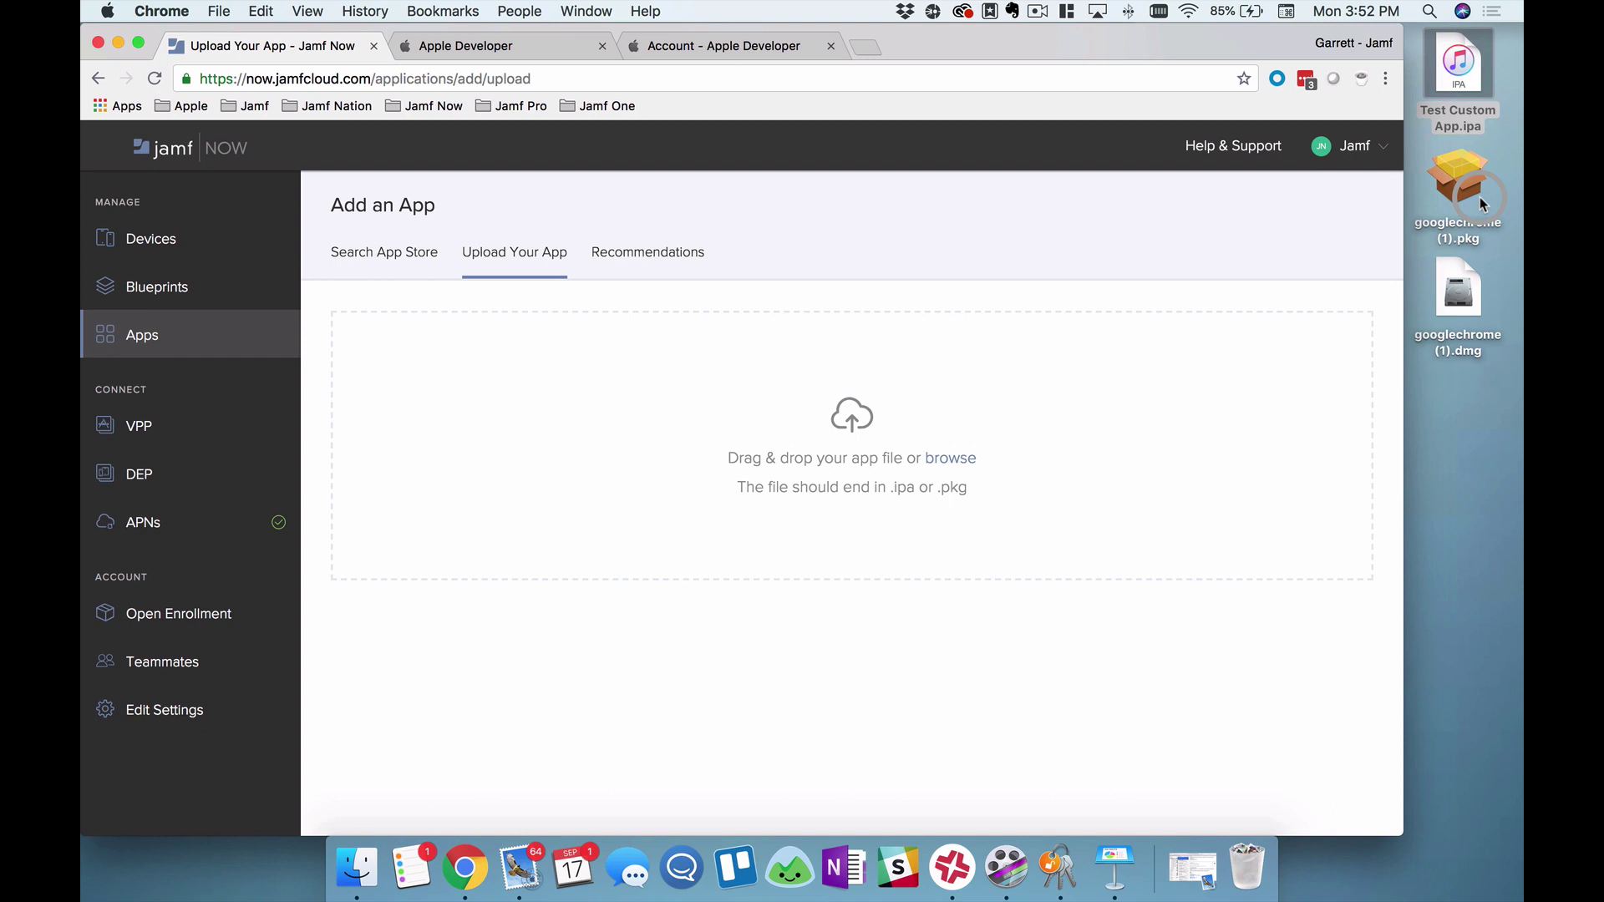
click(1454, 188)
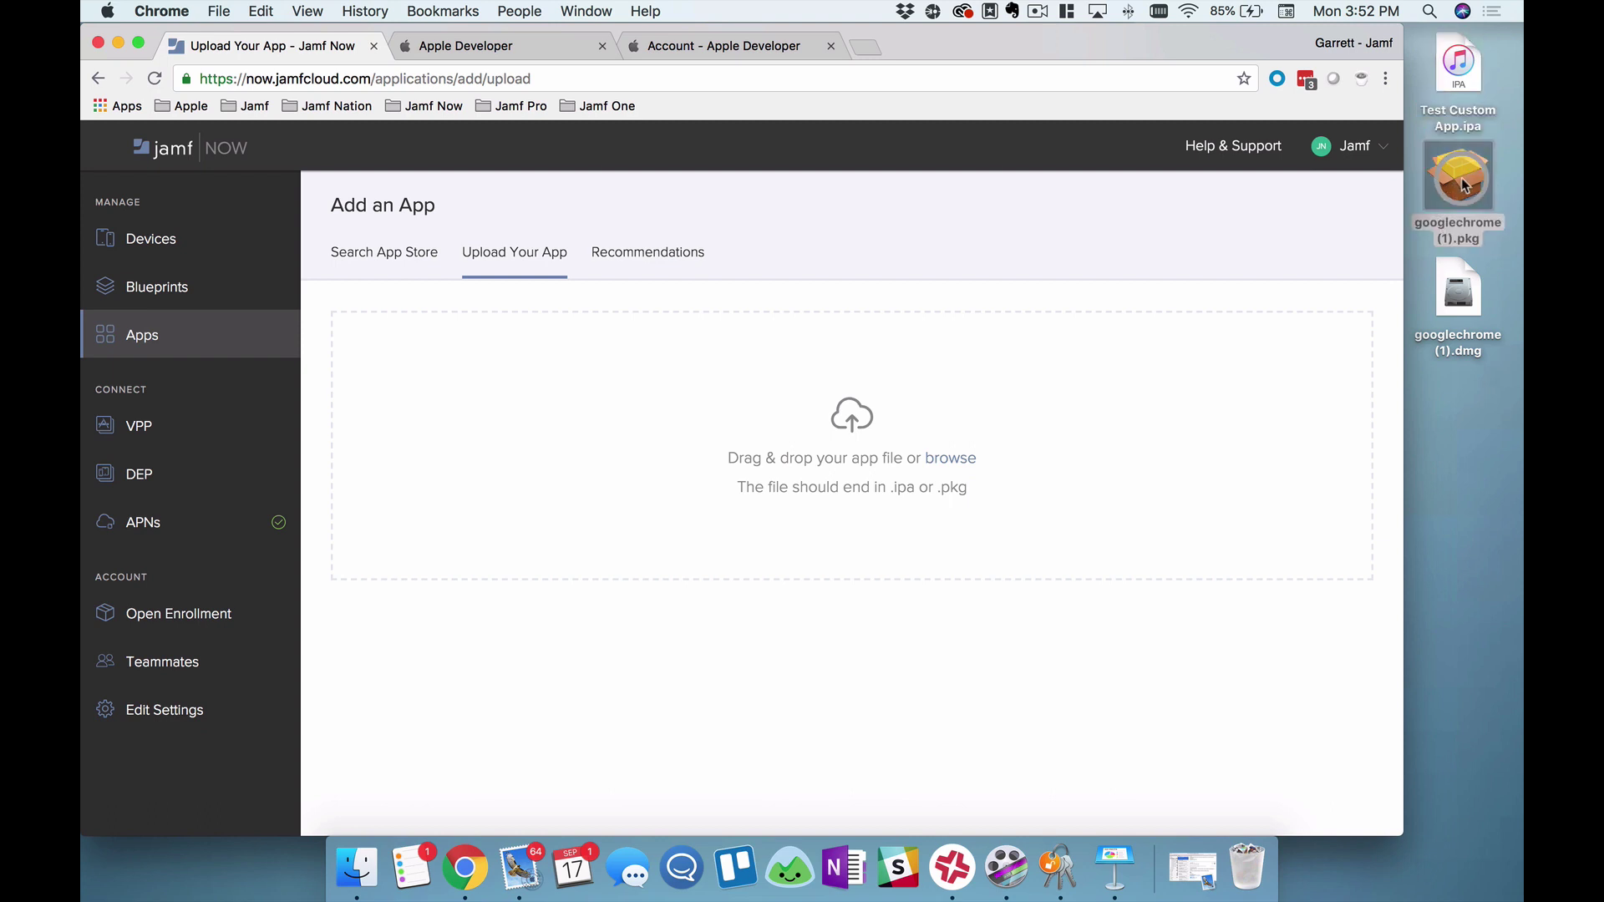
drag(1453, 182, 1479, 158)
triple_click(741, 484)
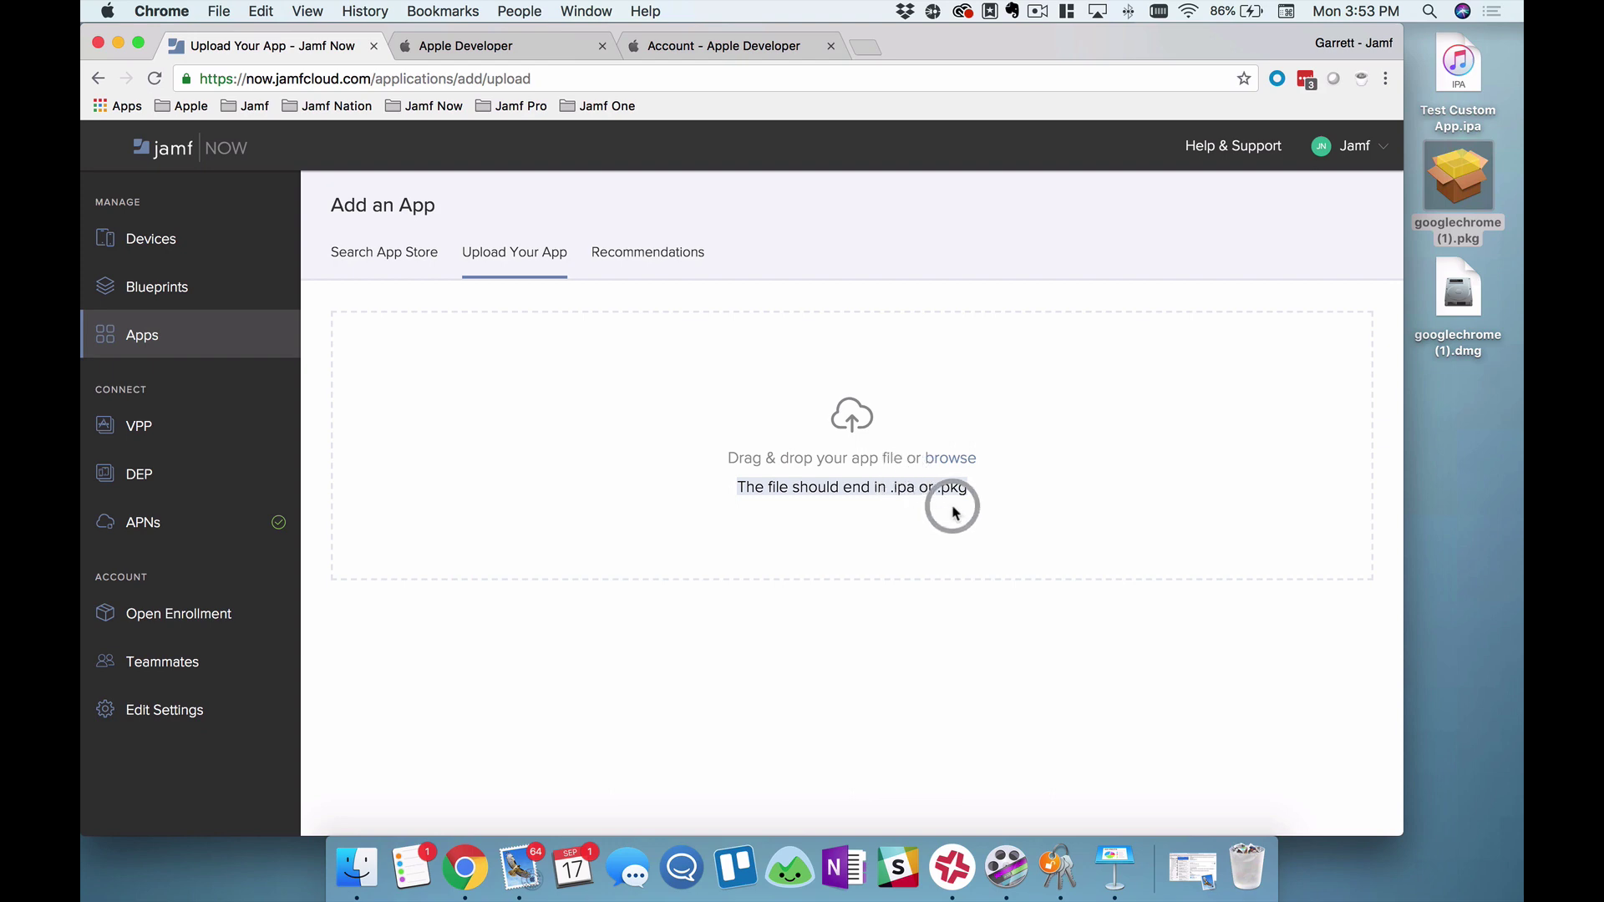
click(894, 508)
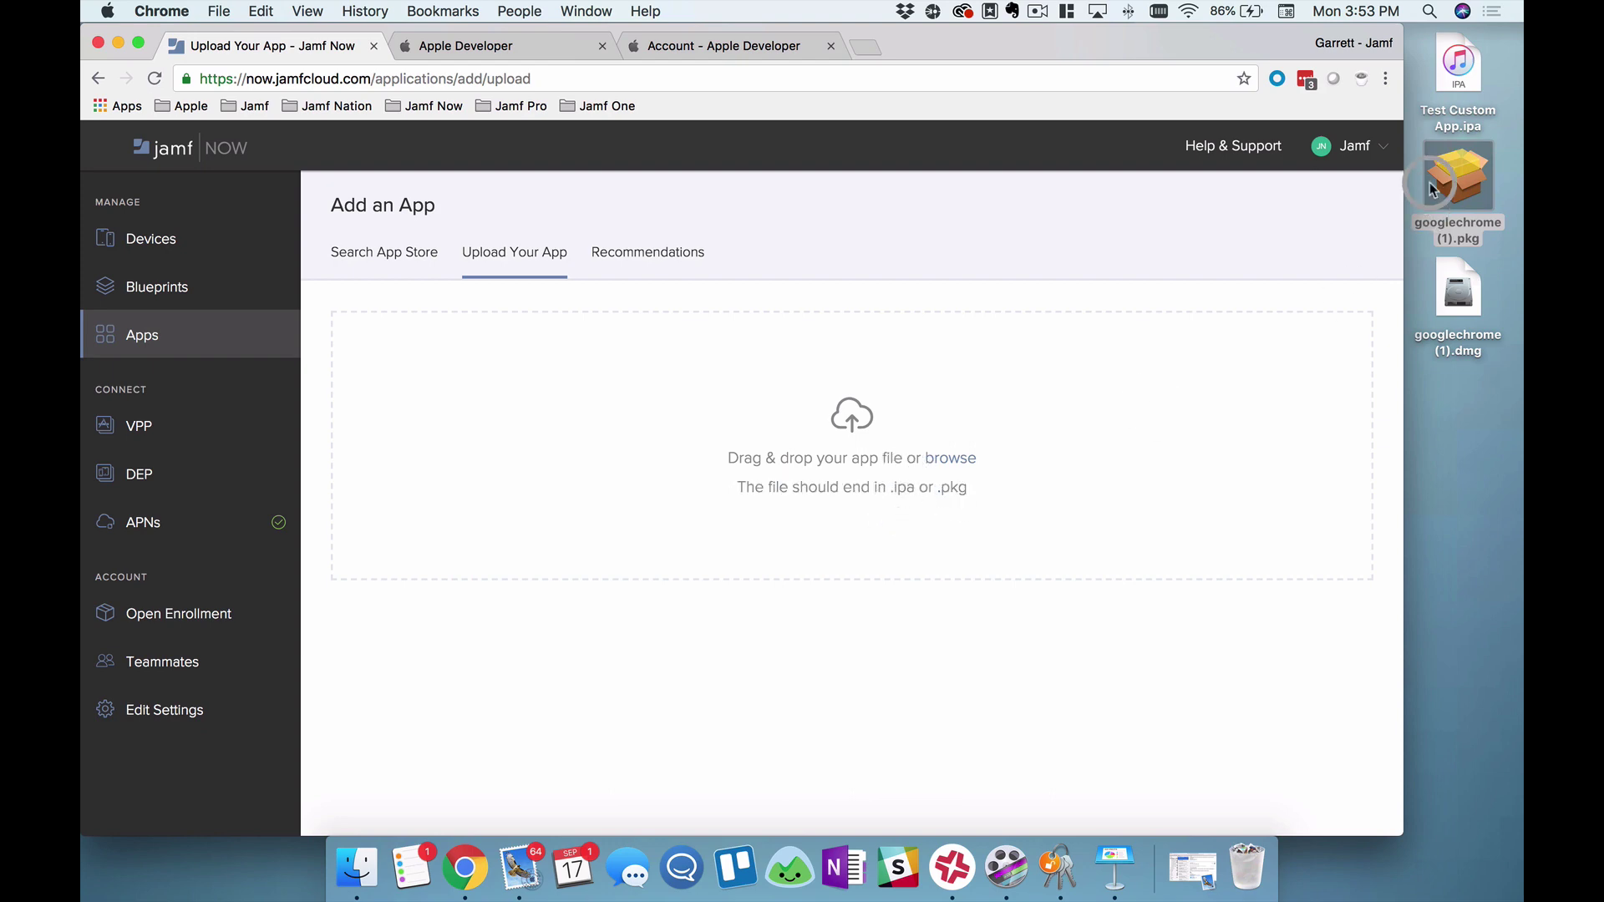
Step: Upload Test Custom App.ipa and googlechrome (1).pkg, naming the Mac package Jamf Now
drag(1457, 67, 910, 461)
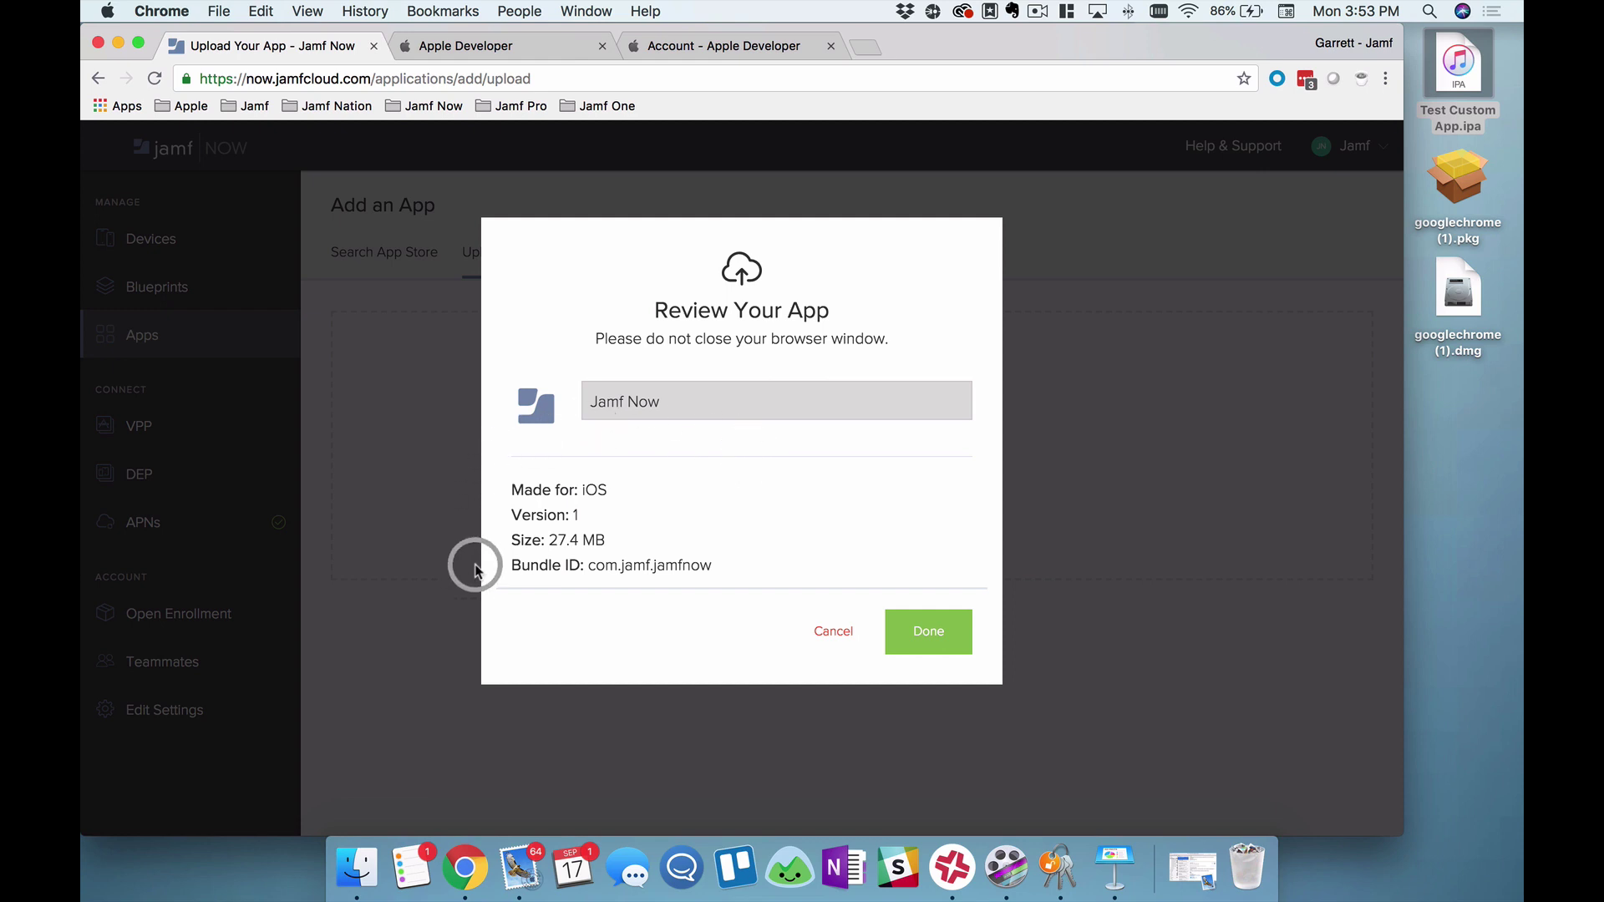
click(923, 630)
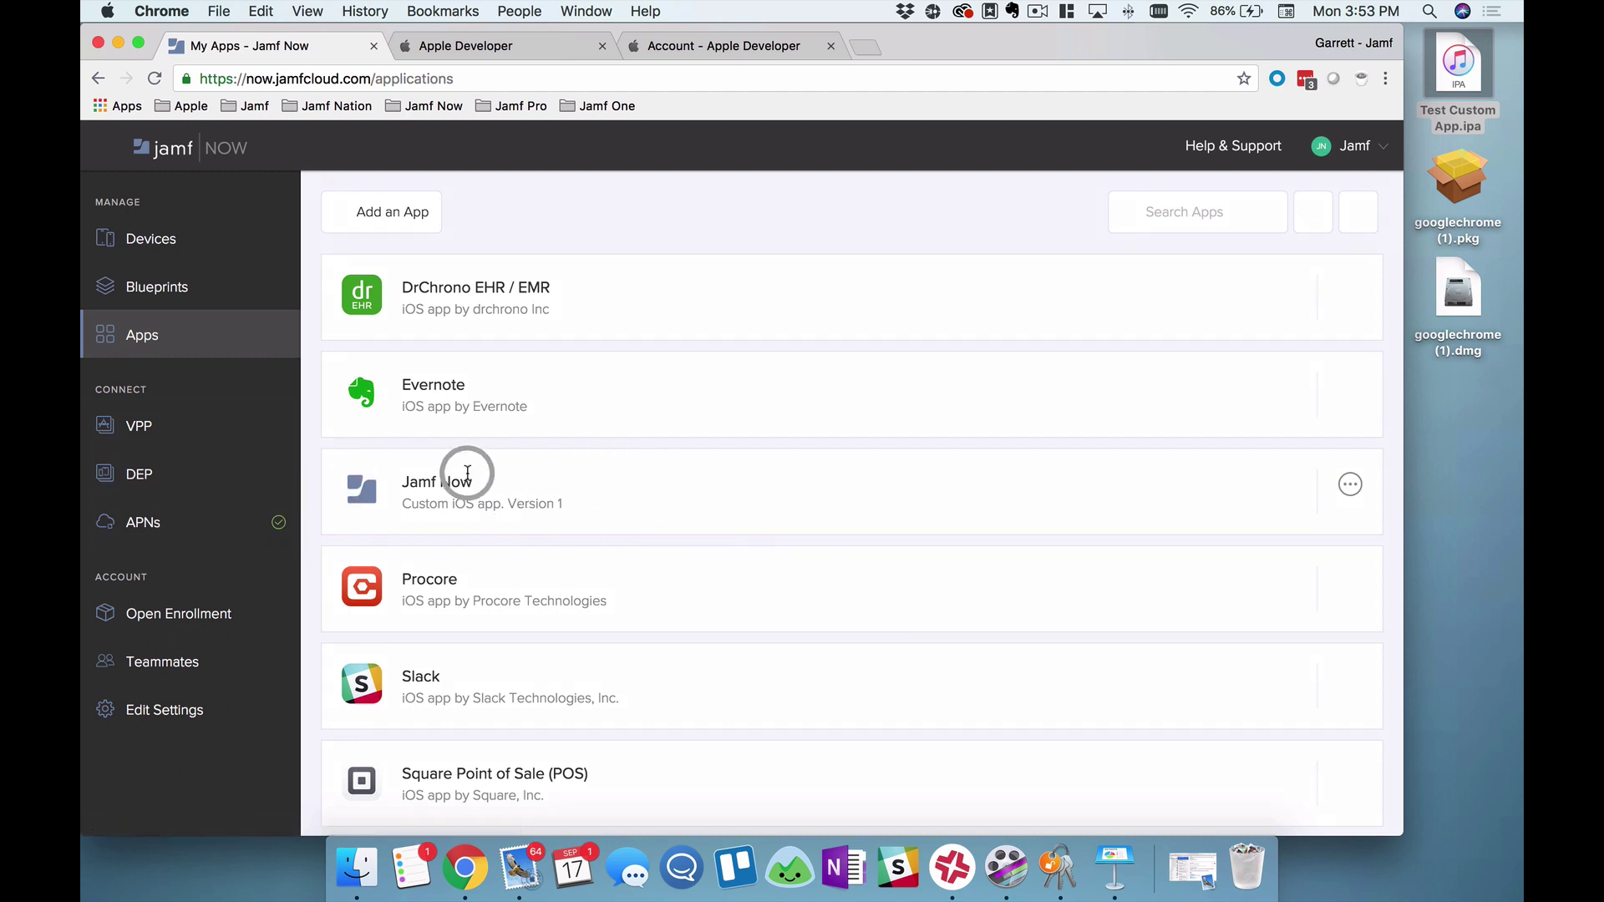
click(393, 210)
click(509, 253)
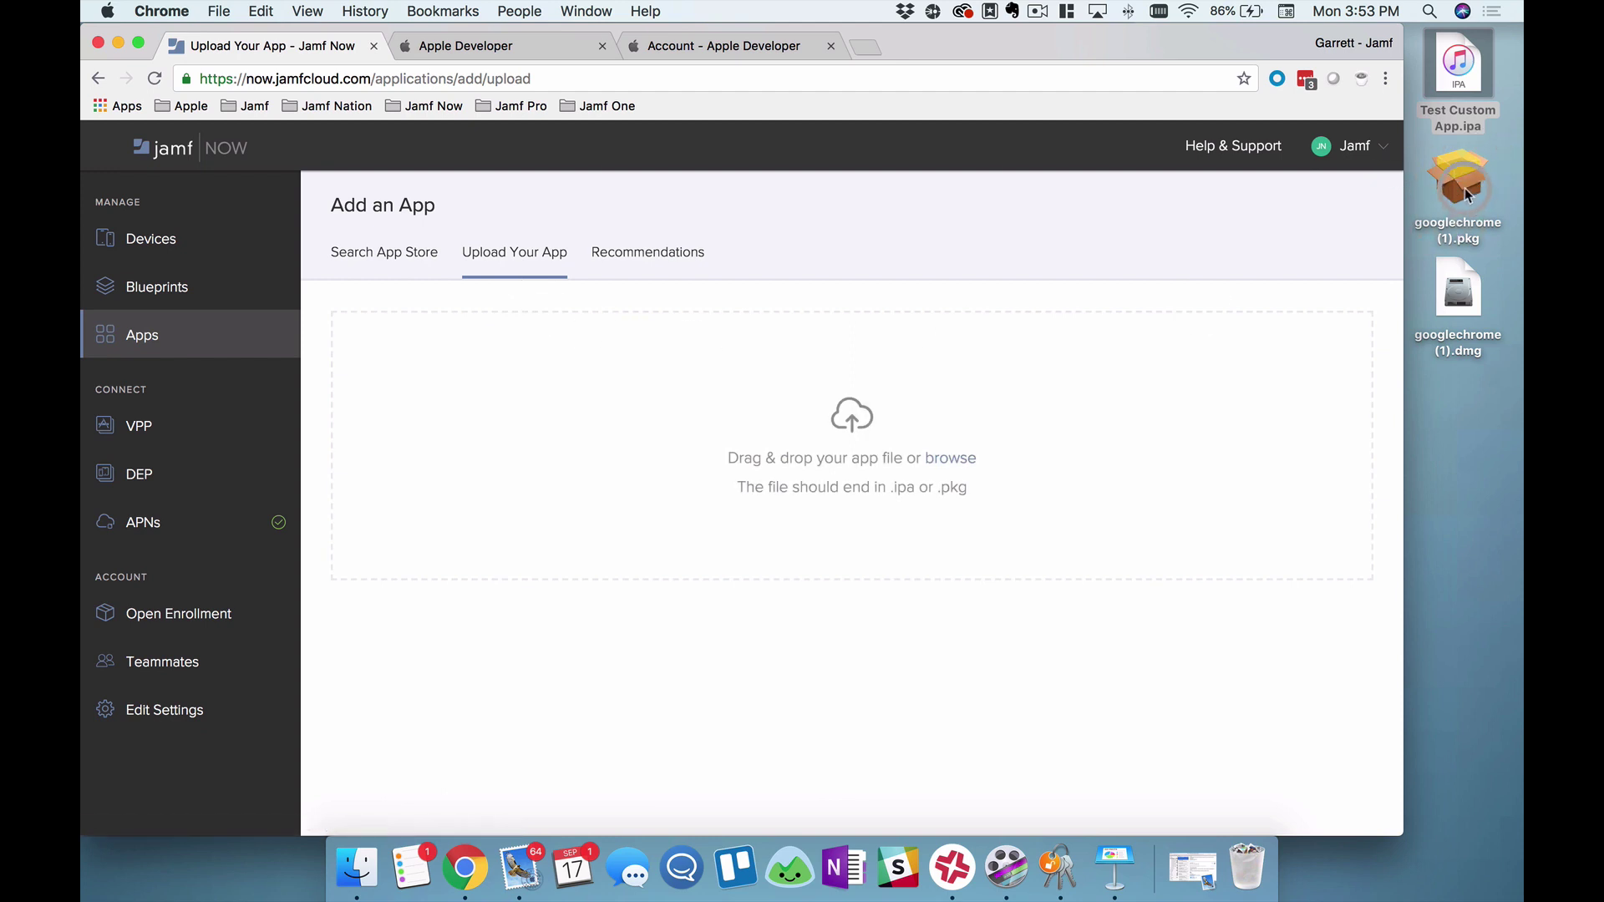
drag(1460, 194, 1120, 422)
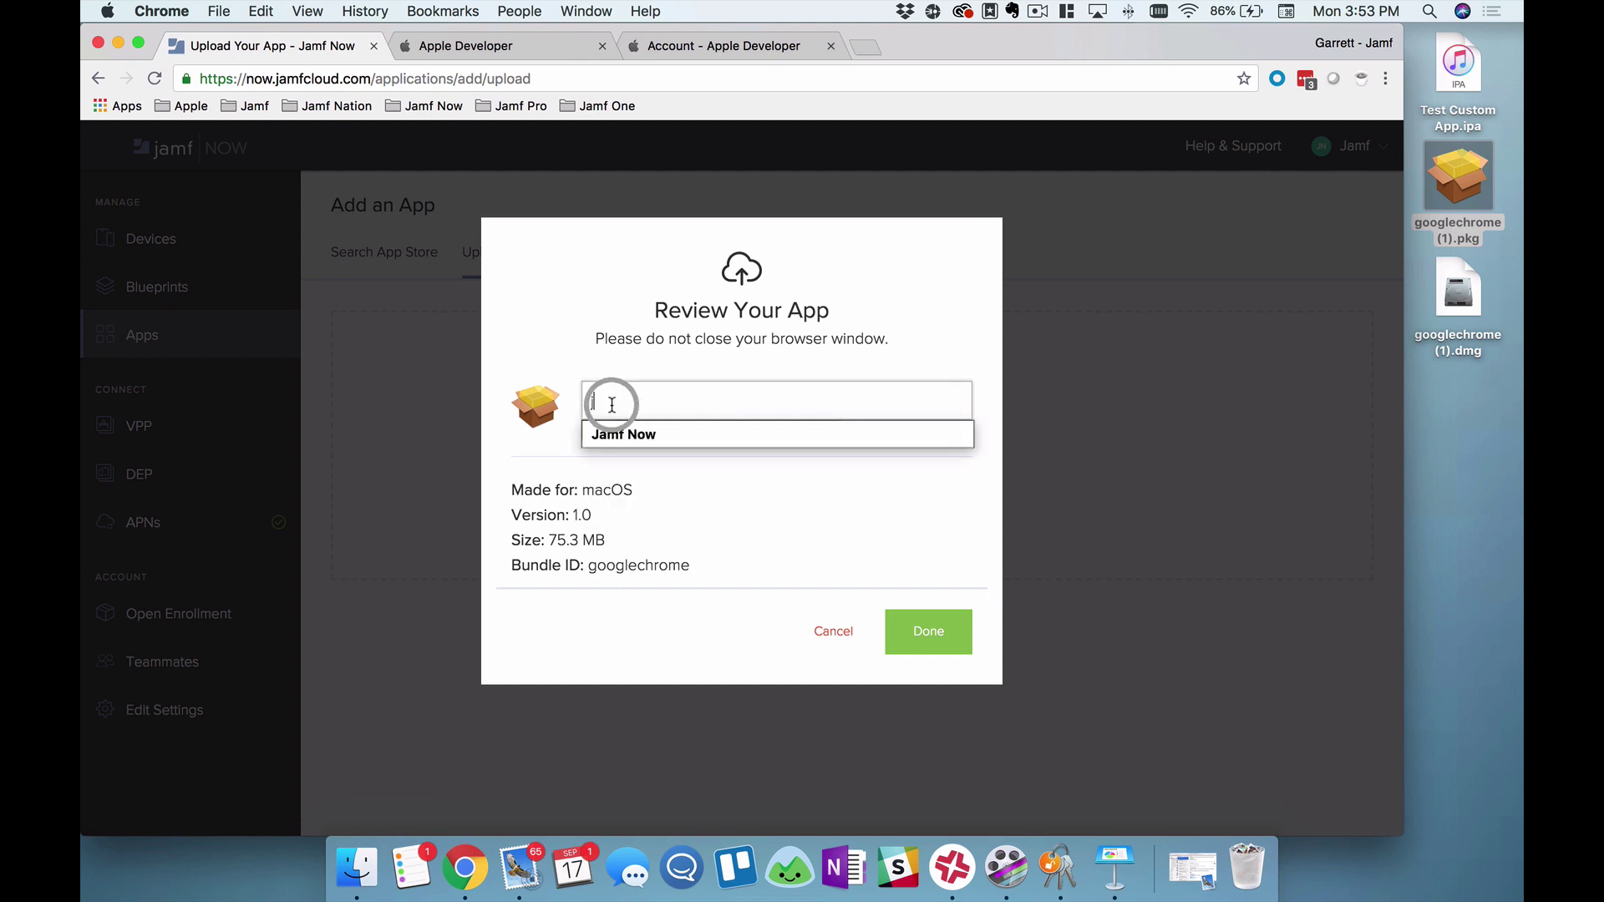
click(618, 433)
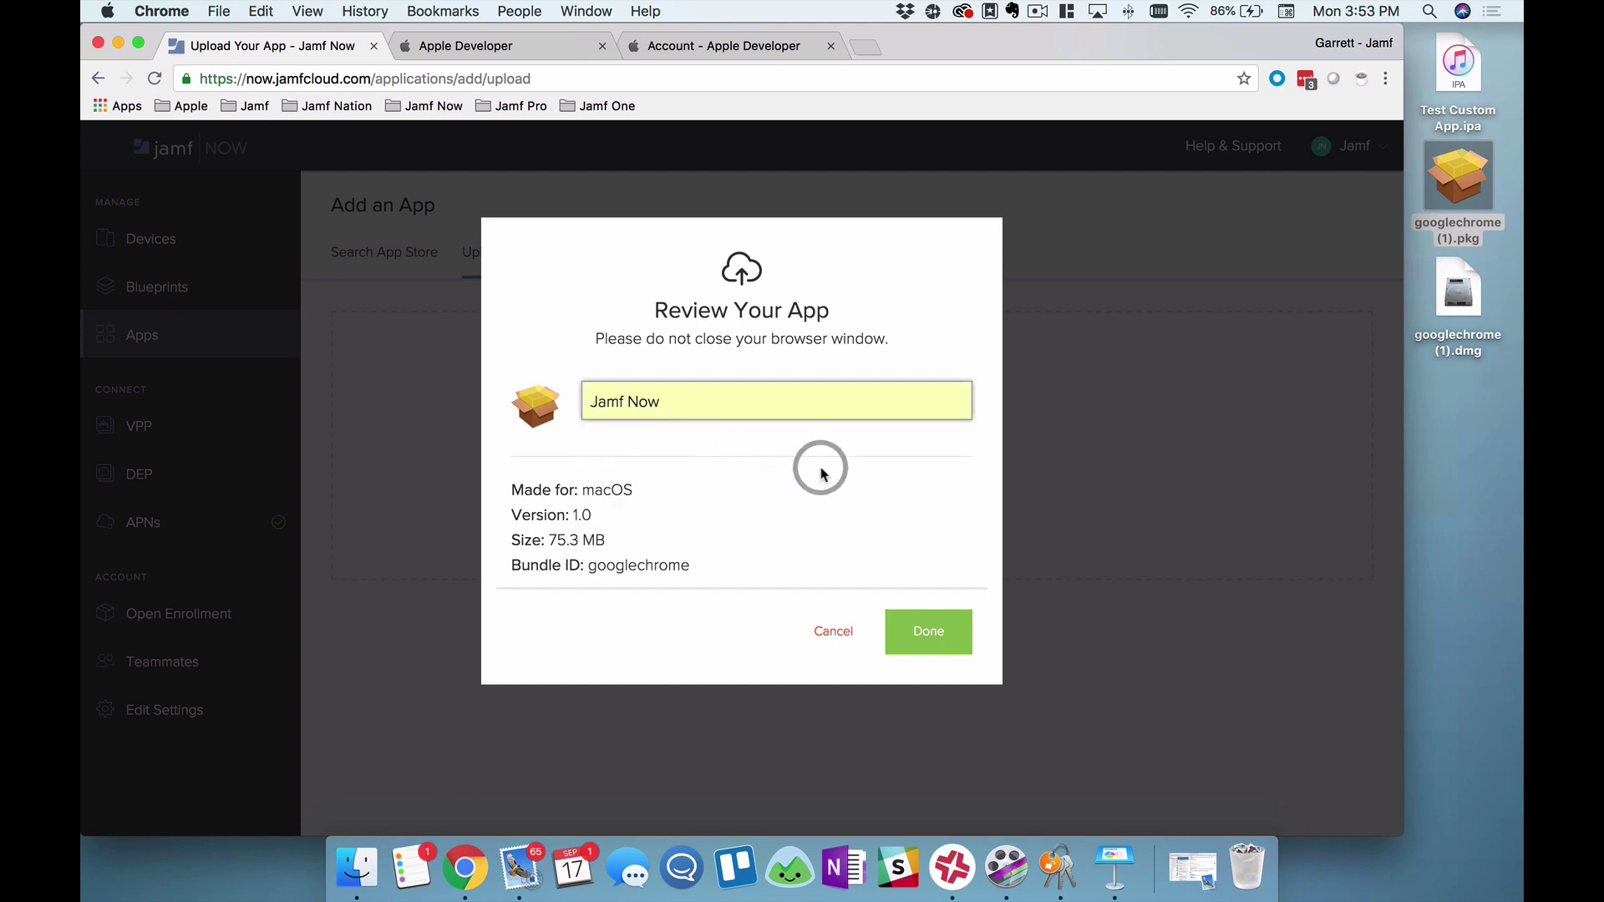
click(927, 633)
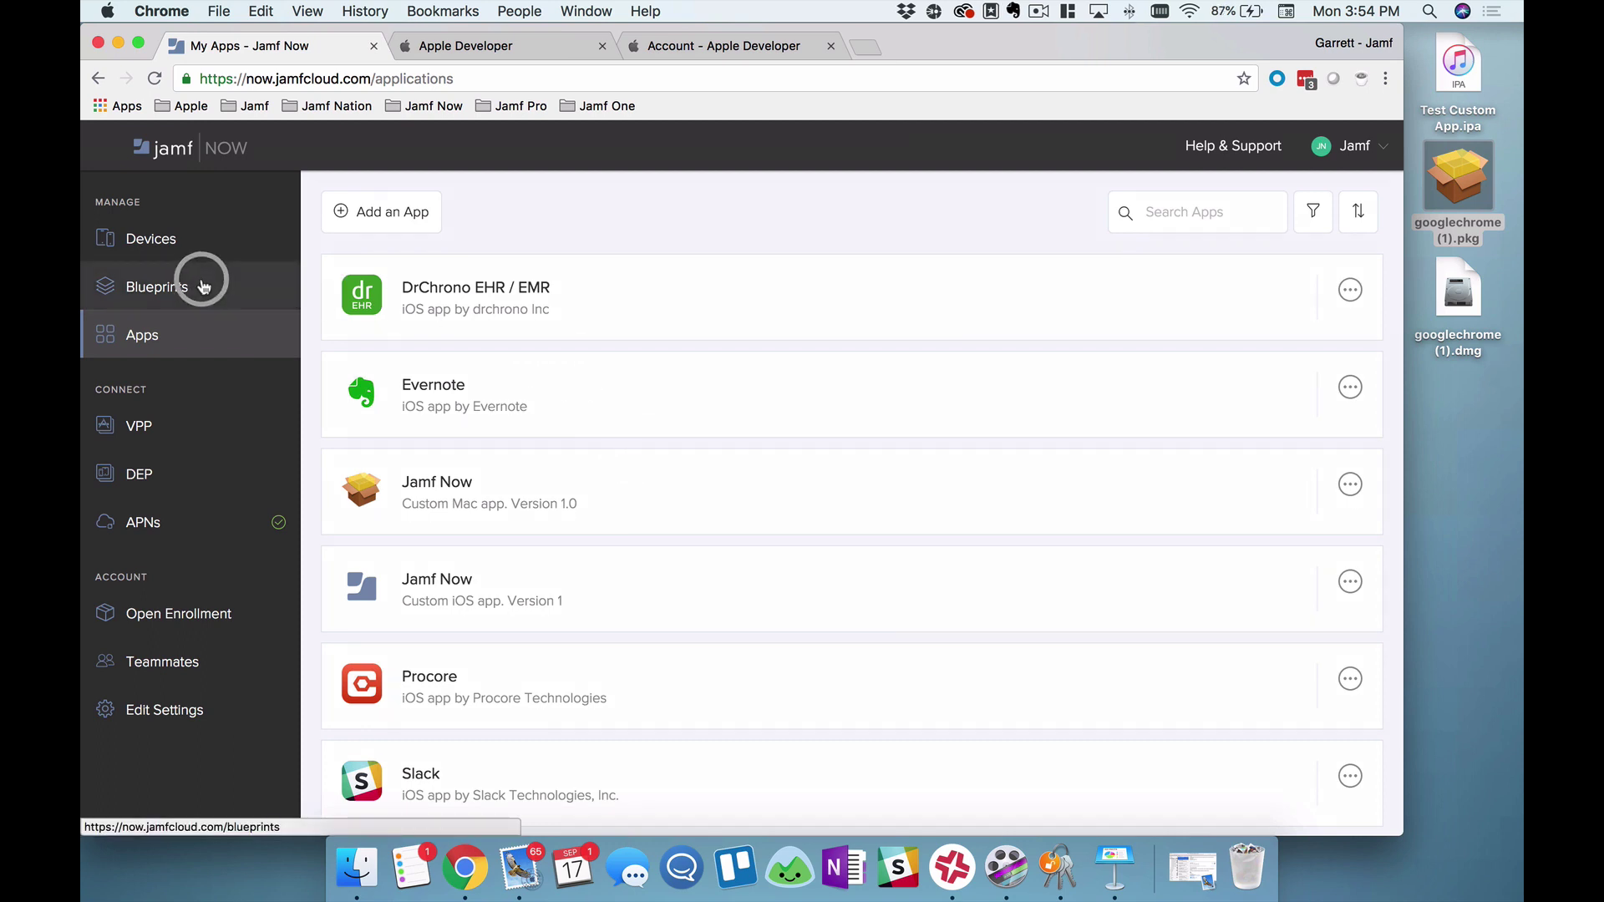
Step: Add both Jamf Now apps, Mac 1.0 and iOS 1, to the Management blueprint
click(206, 284)
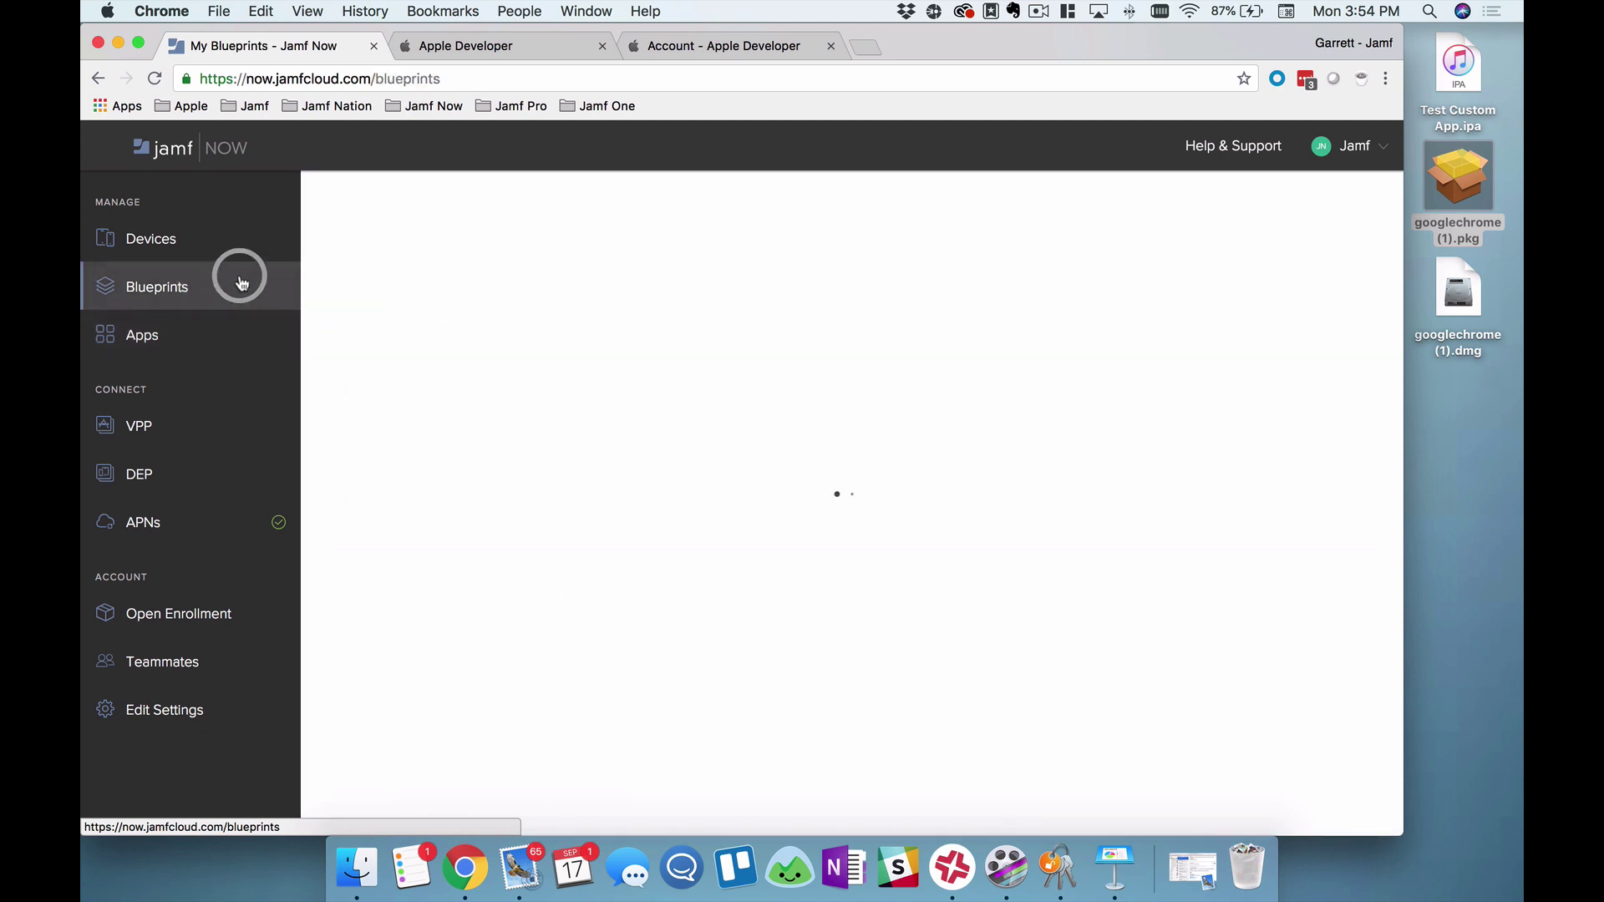
click(485, 337)
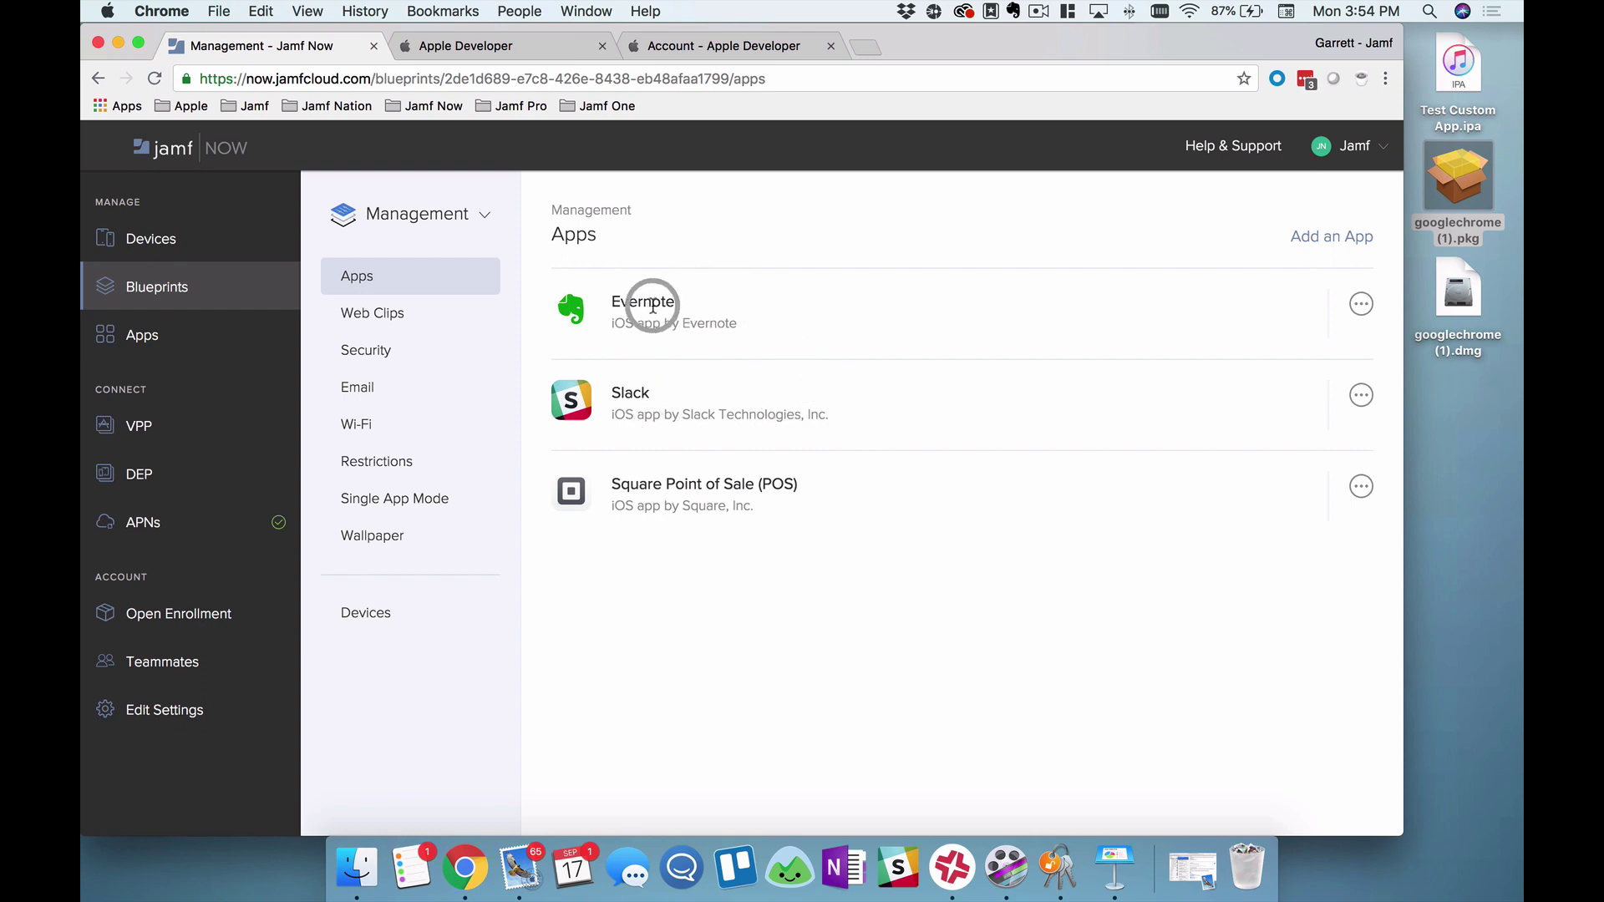
click(1329, 238)
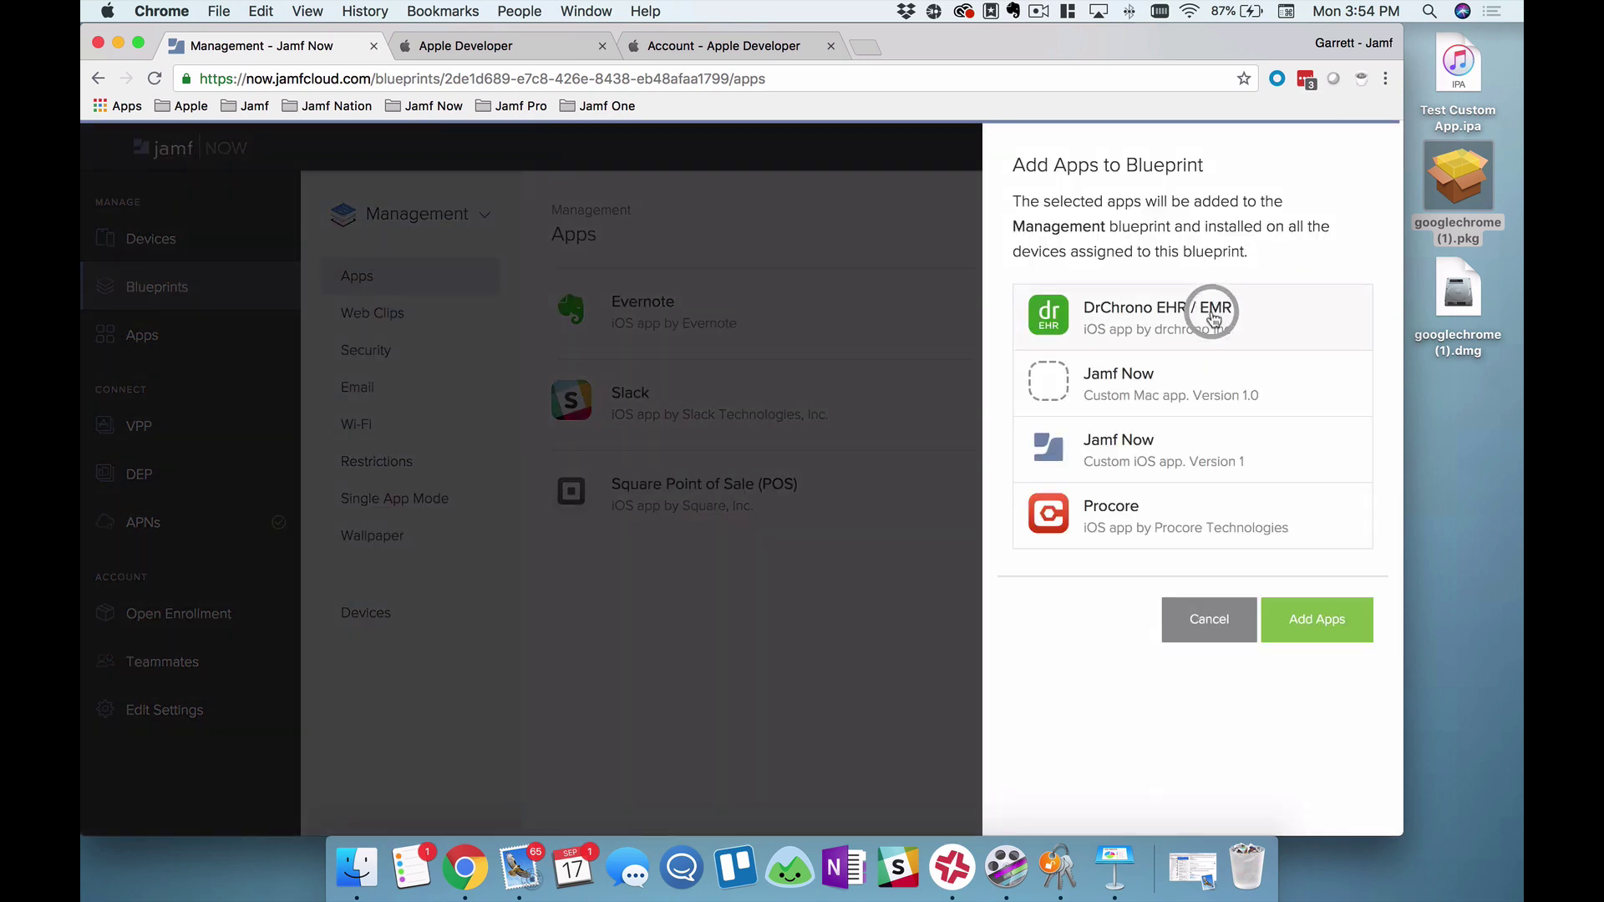
click(1221, 367)
click(1246, 442)
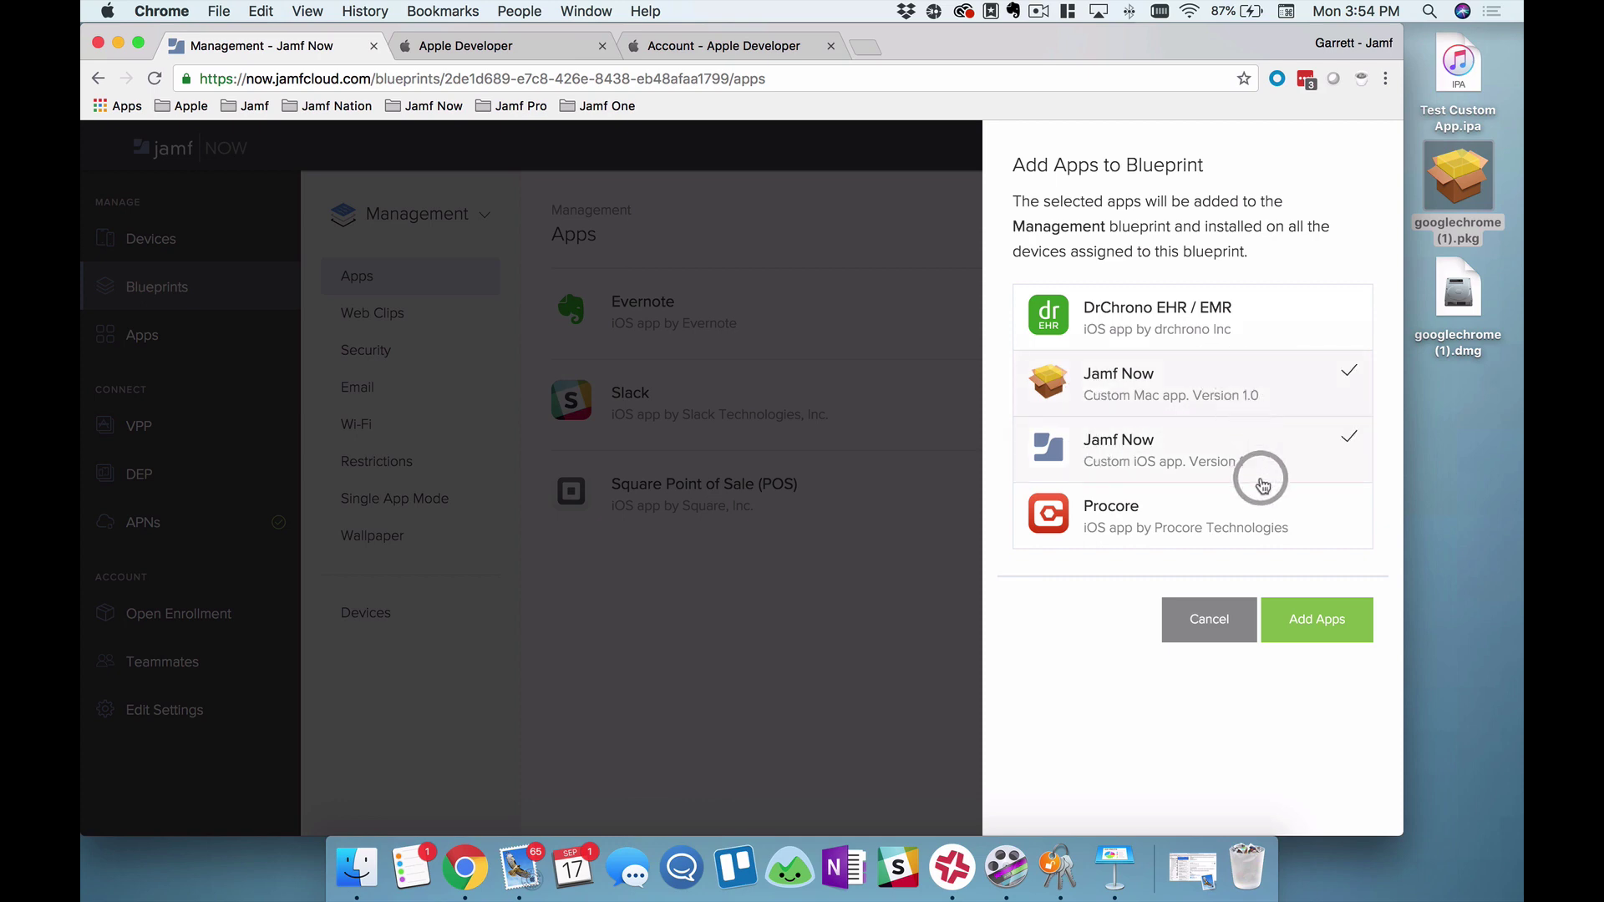
click(1333, 617)
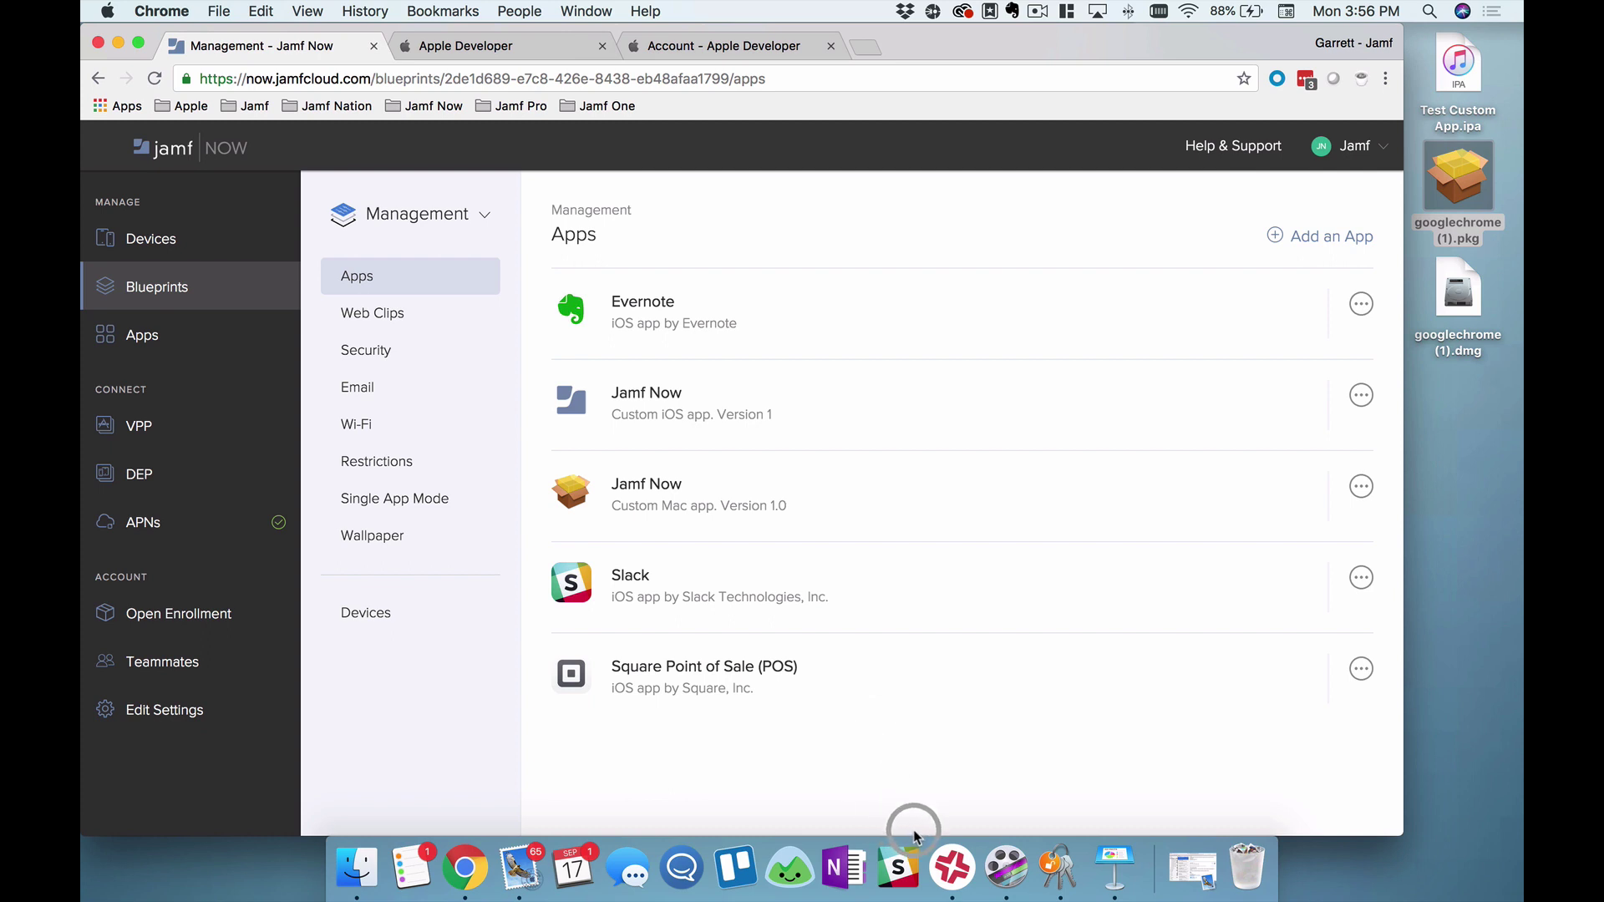
Step: Launch Composer and move its empty package window toward the screen centre
click(961, 862)
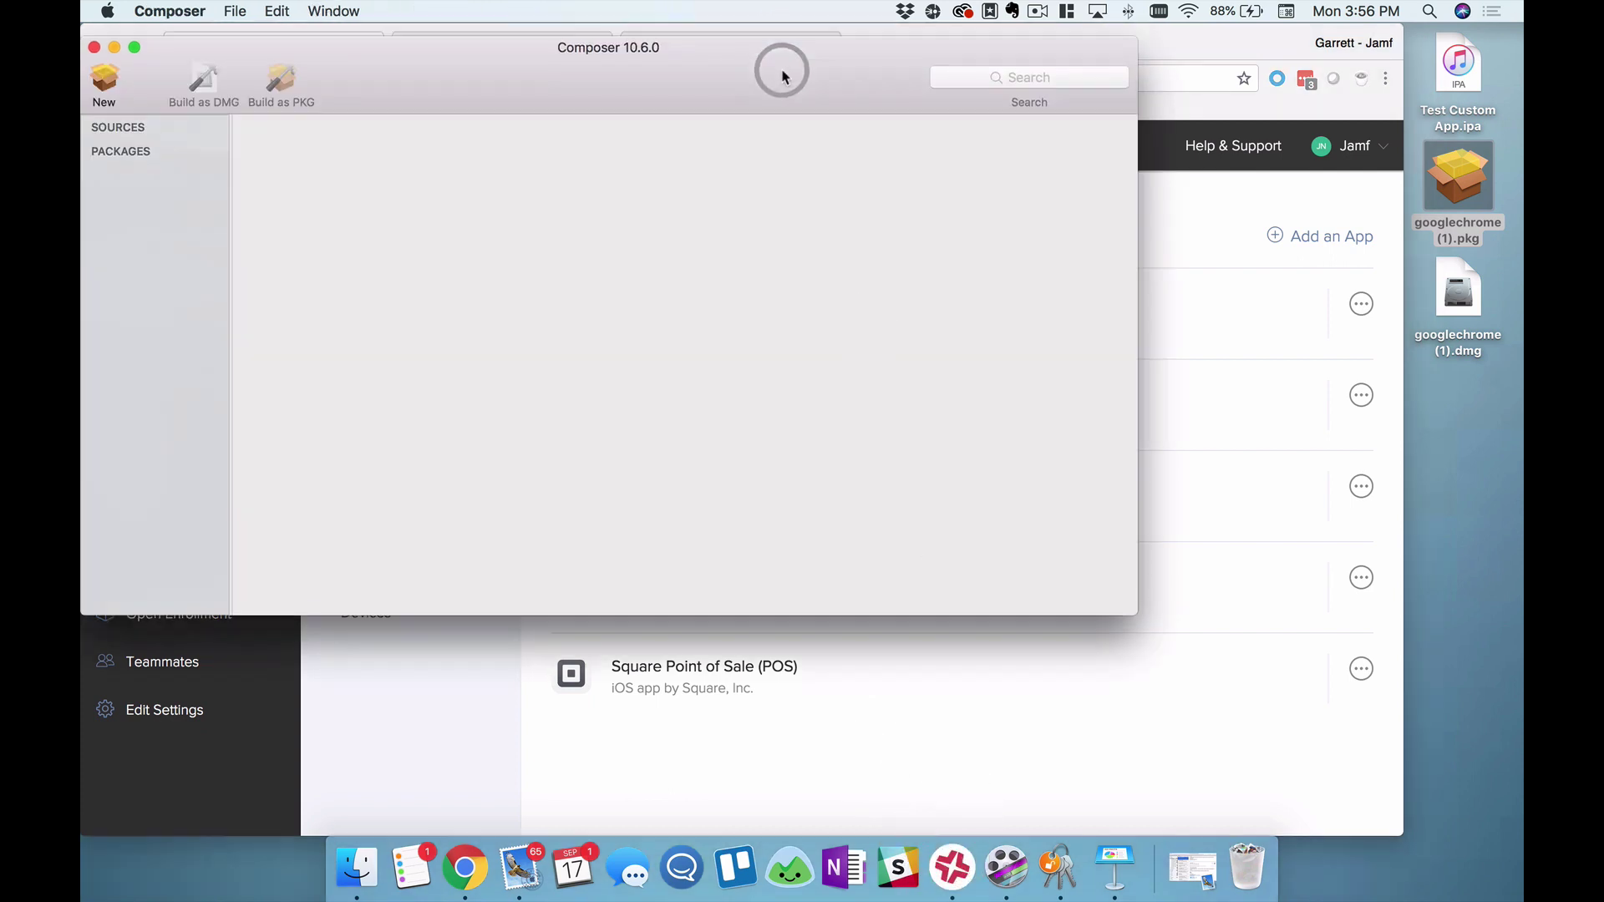
drag(788, 90, 566, 39)
click(1181, 42)
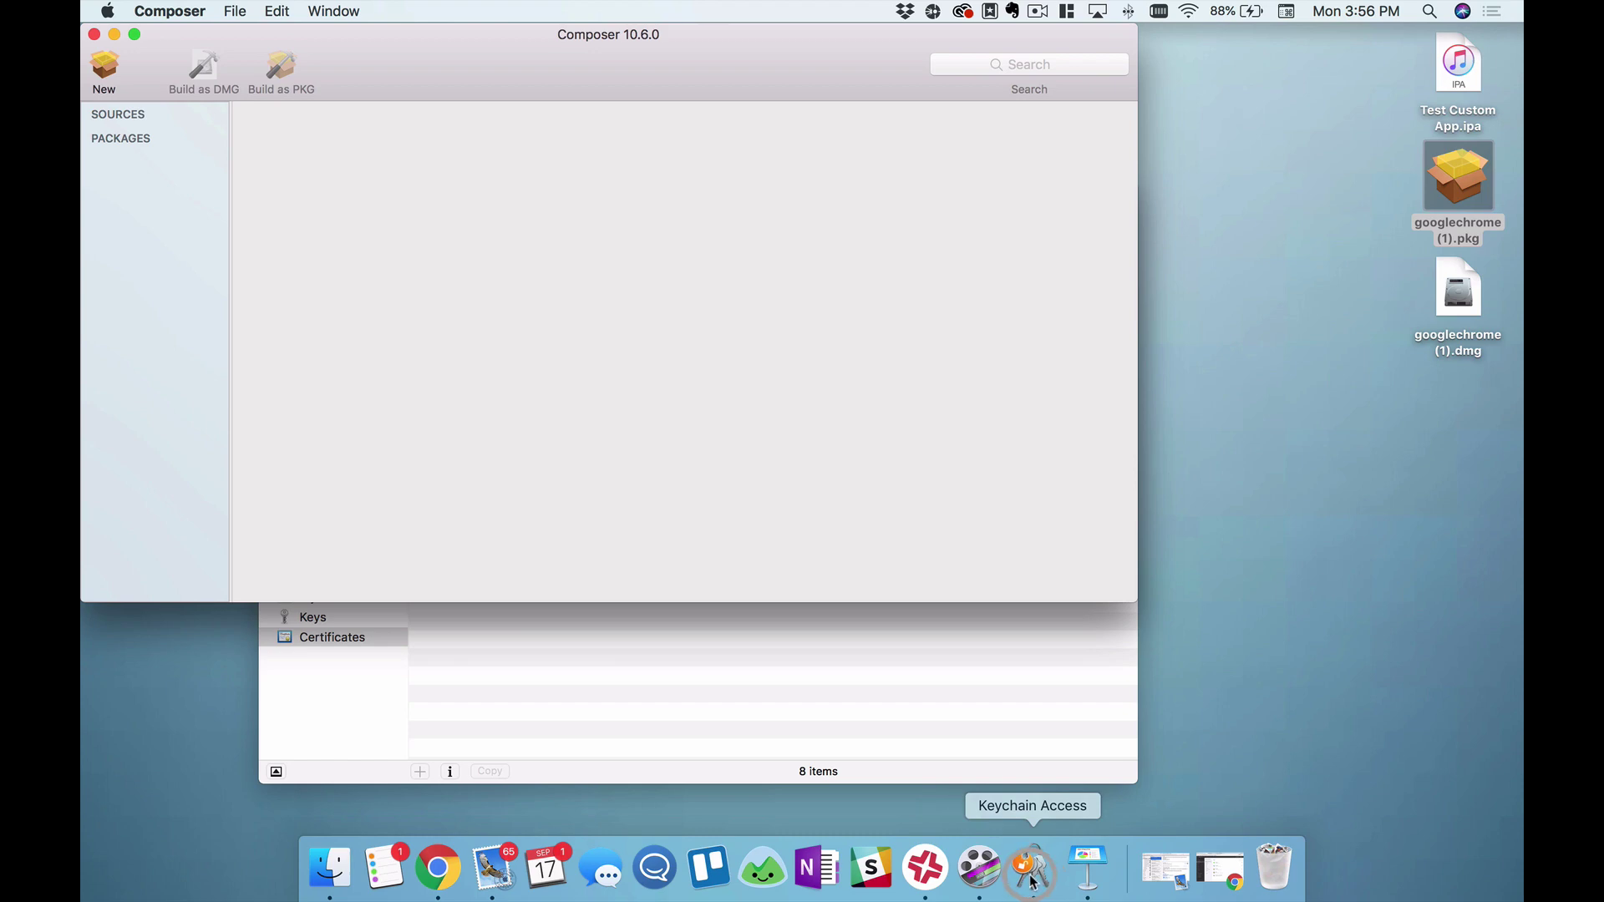
Step: Bring Keychain Access to the front and minimize Composer, showing the login keychain's 8 certificates
click(1032, 875)
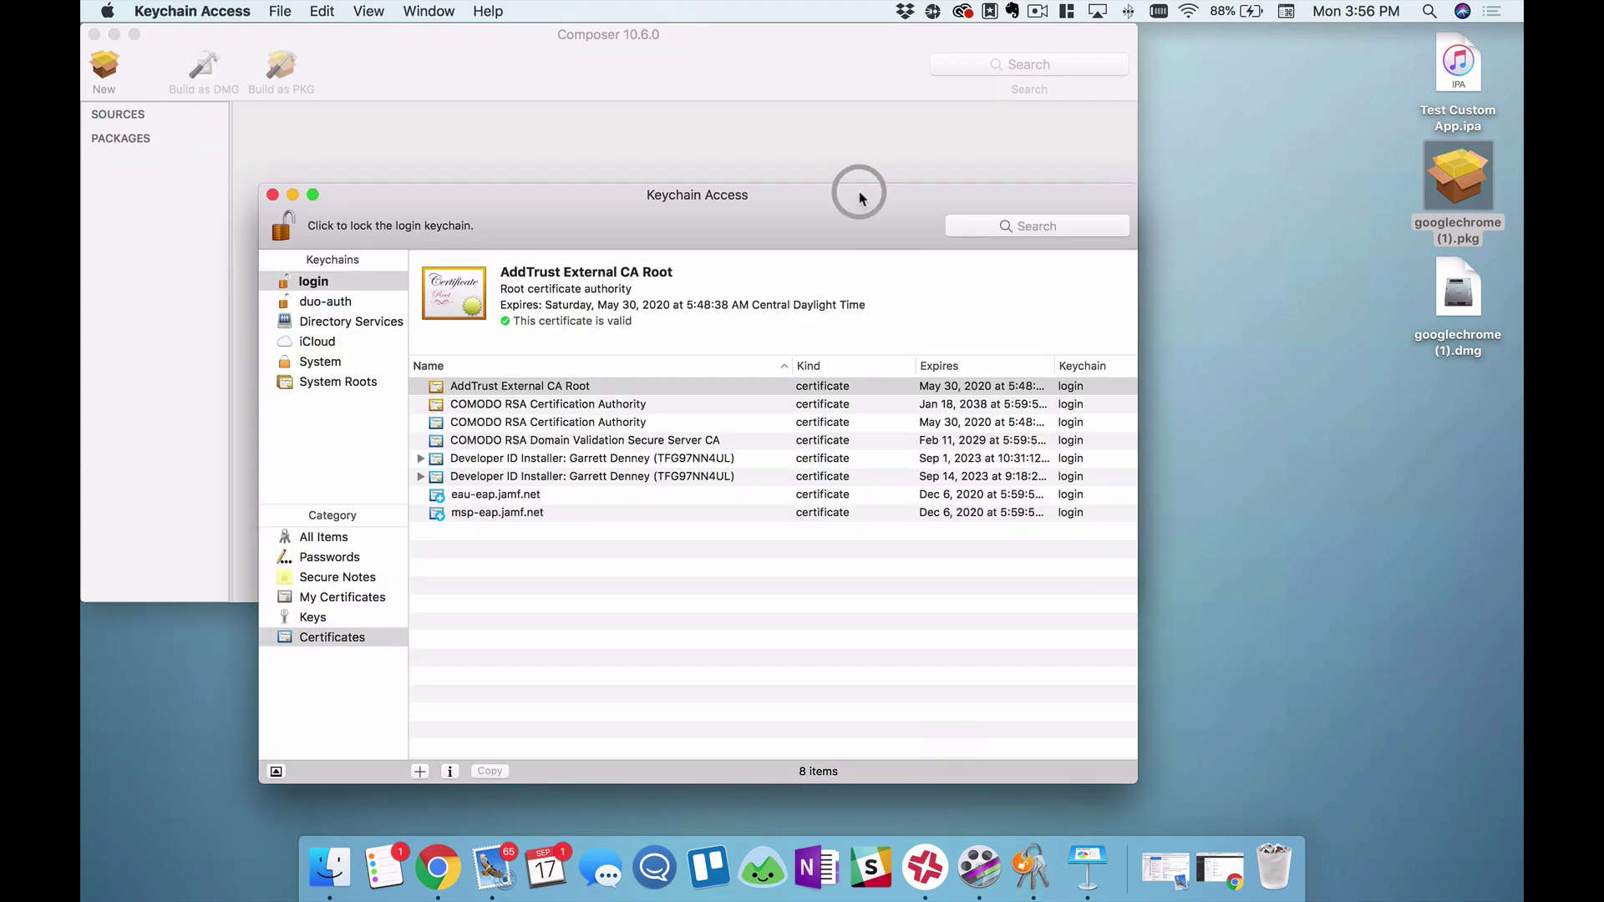
drag(852, 190, 972, 161)
double_click(479, 101)
drag(661, 175, 651, 164)
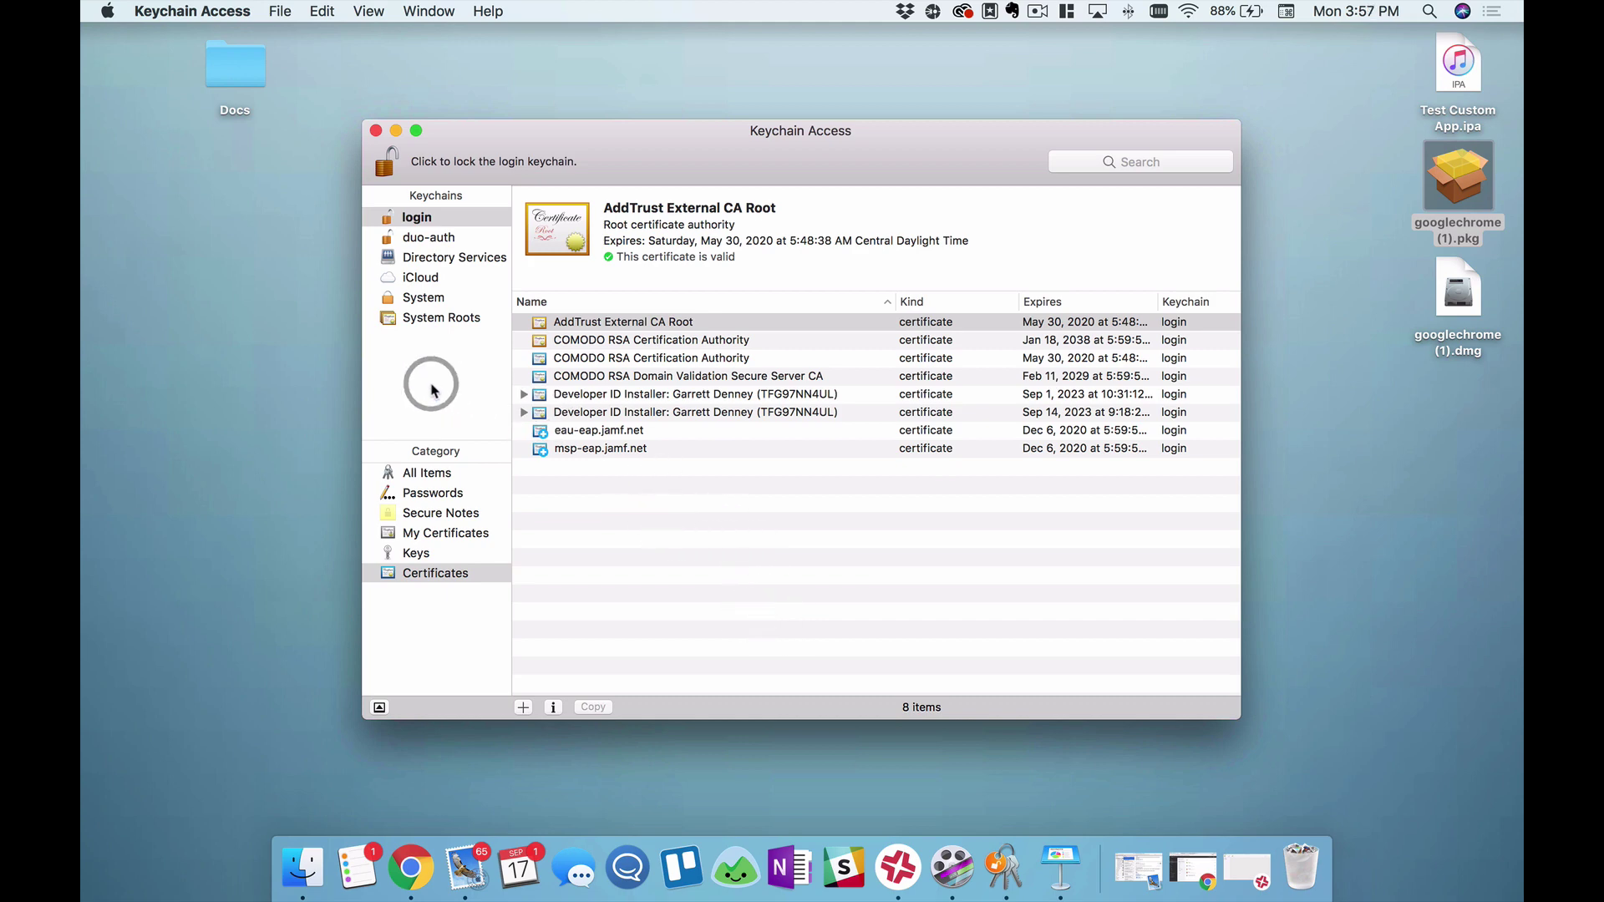
Step: Open Certificate Assistant's Request a Certificate From a Certificate Authority window
click(198, 12)
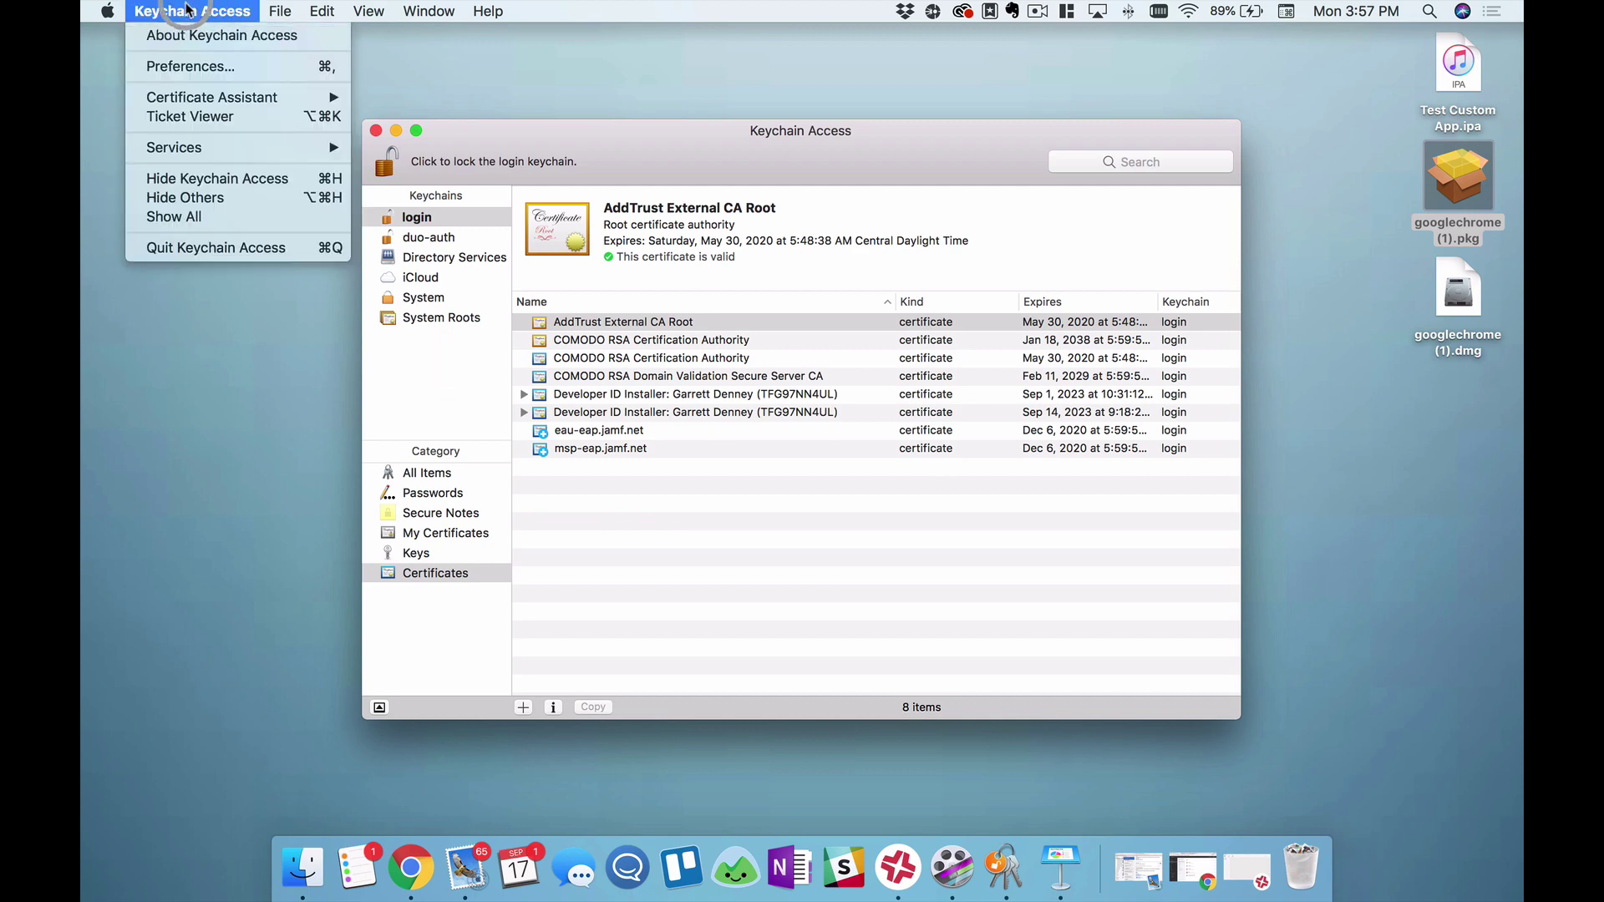
mouse_move(245, 97)
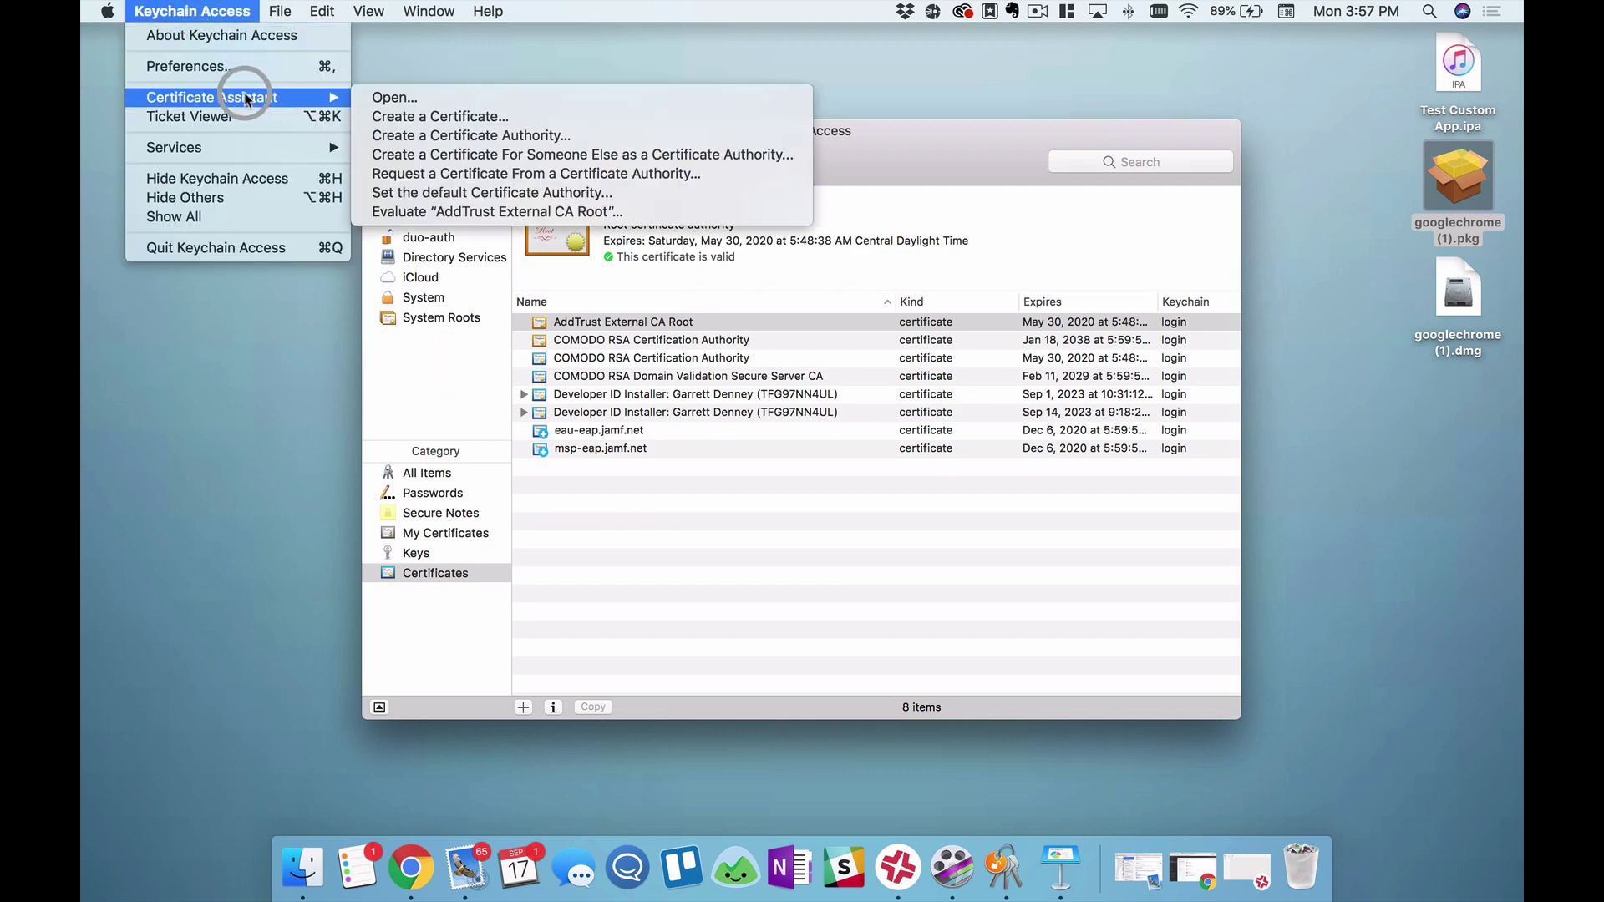
click(489, 173)
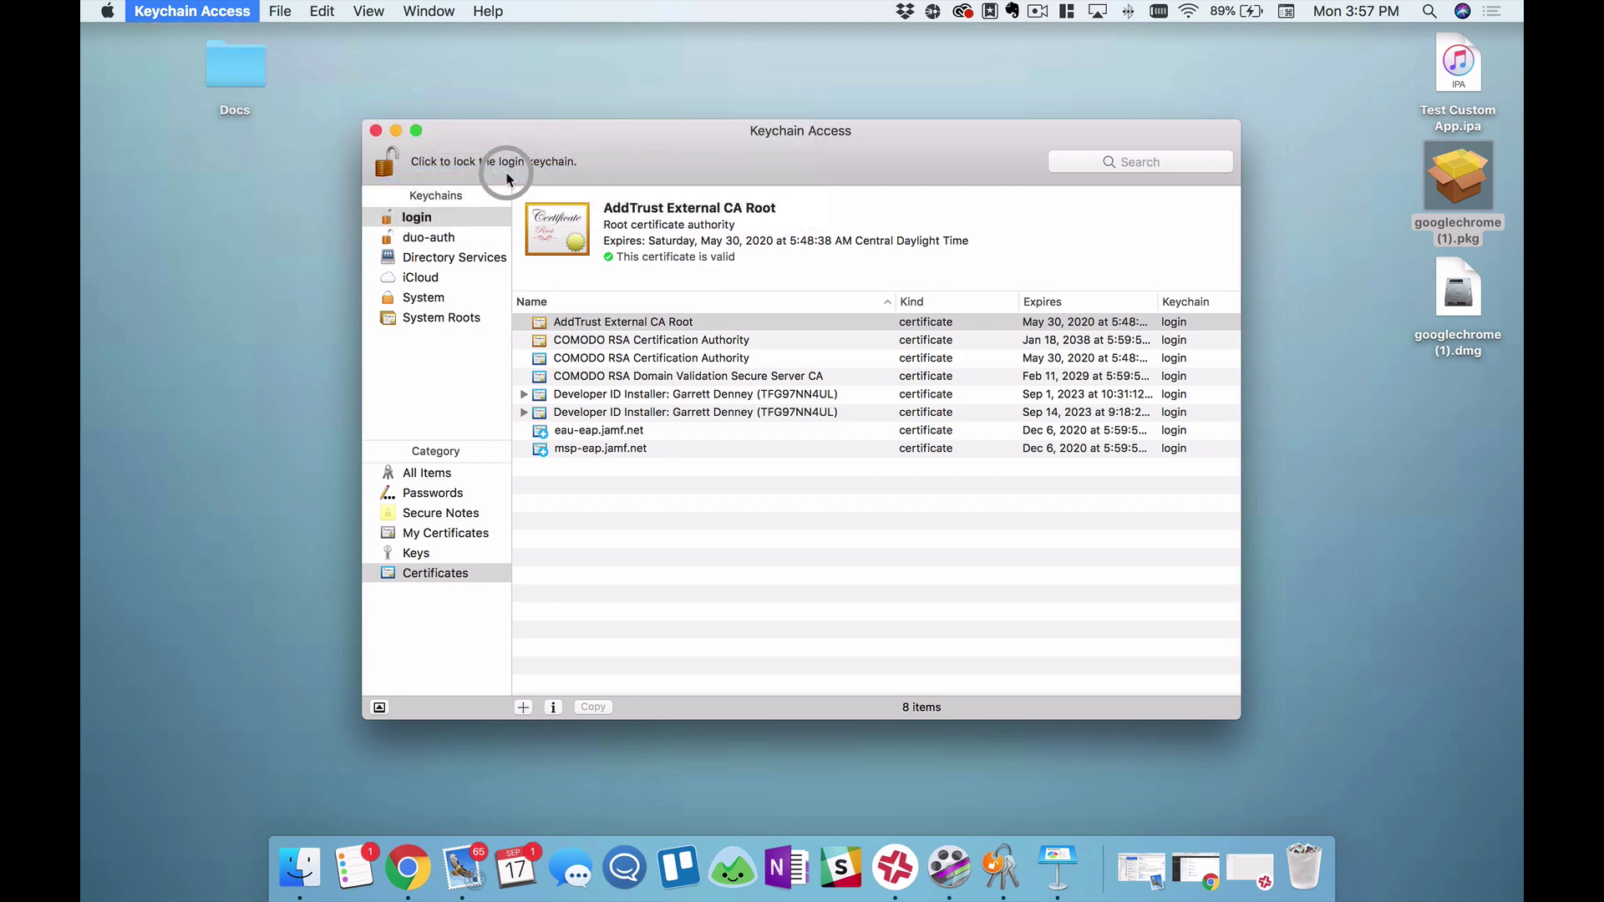
drag(949, 128, 970, 98)
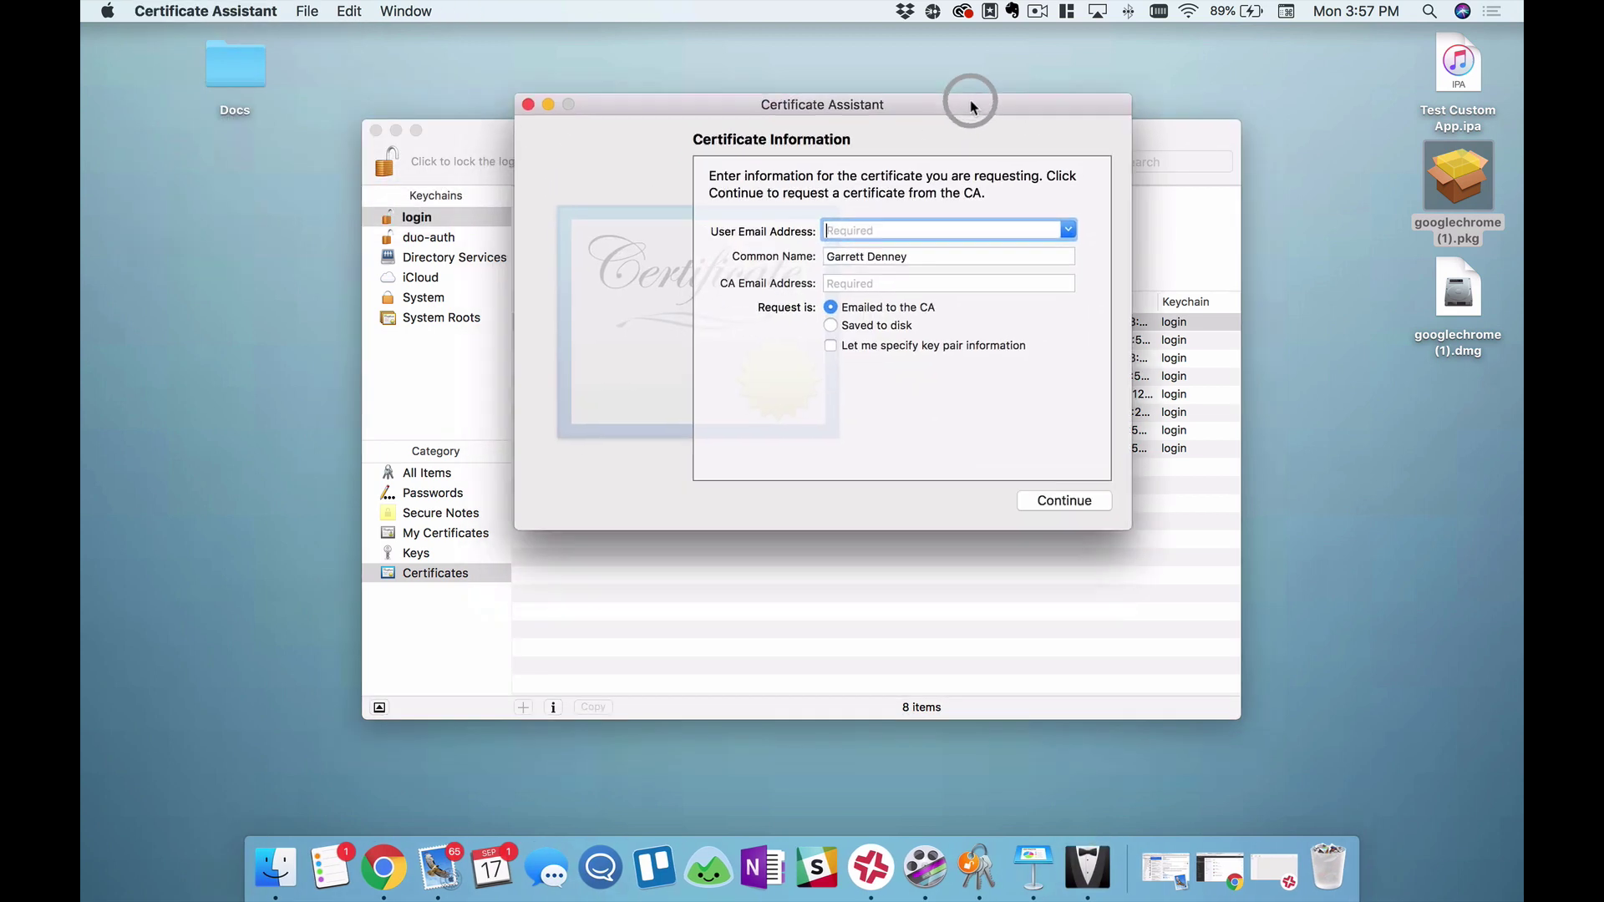
Step: Enter the user email, choose Saved to disk, and save the request to the Desktop
click(915, 219)
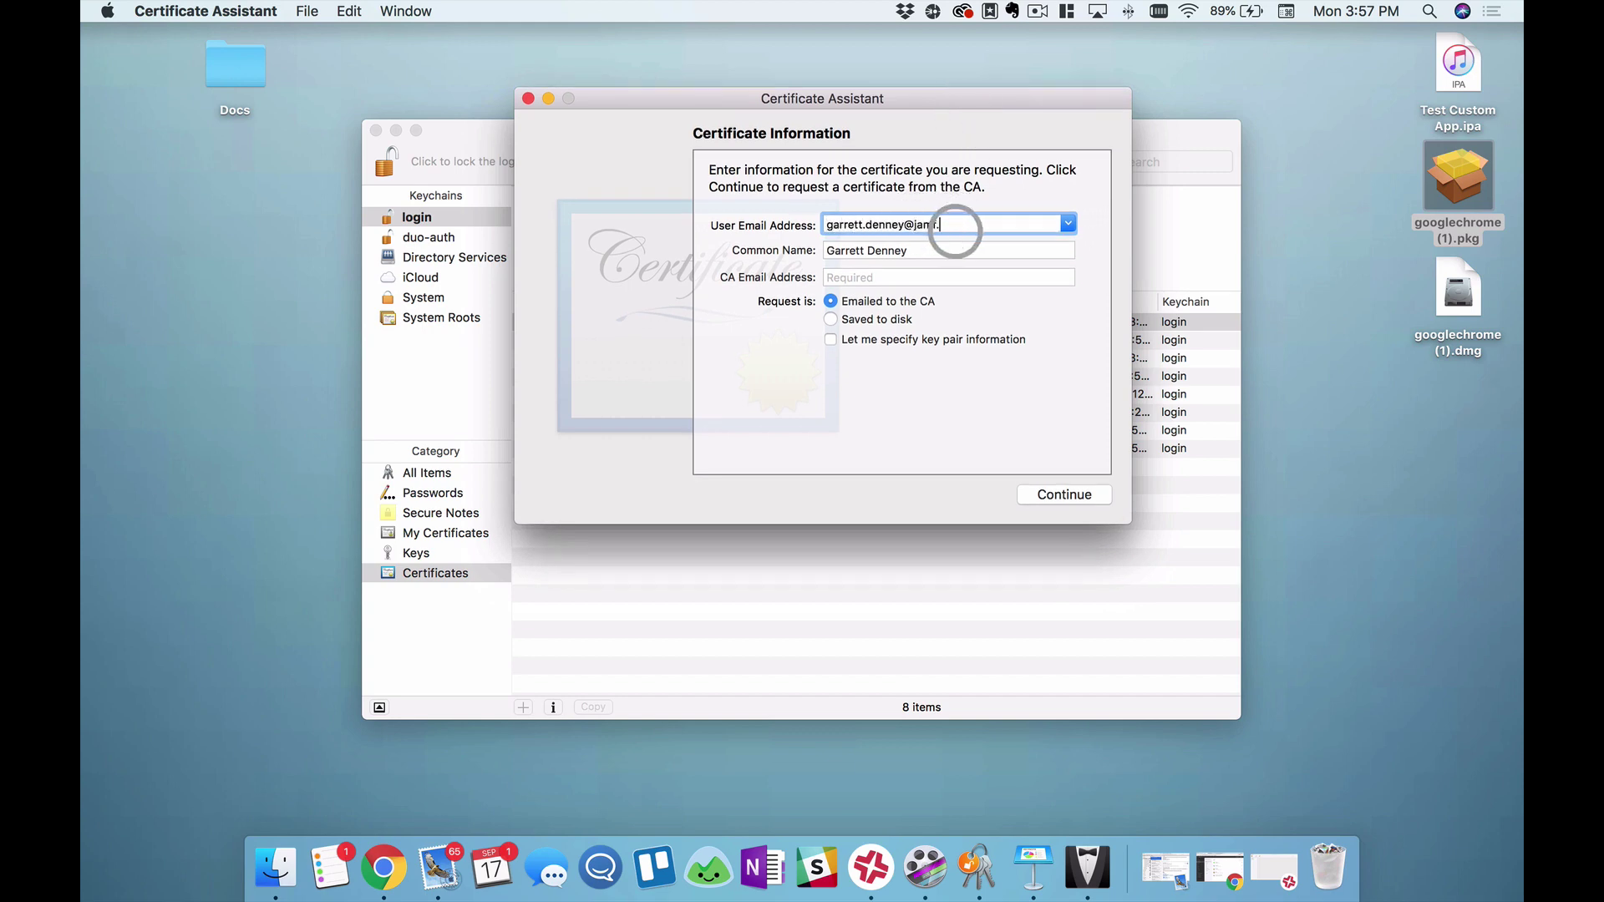
key(Tab)
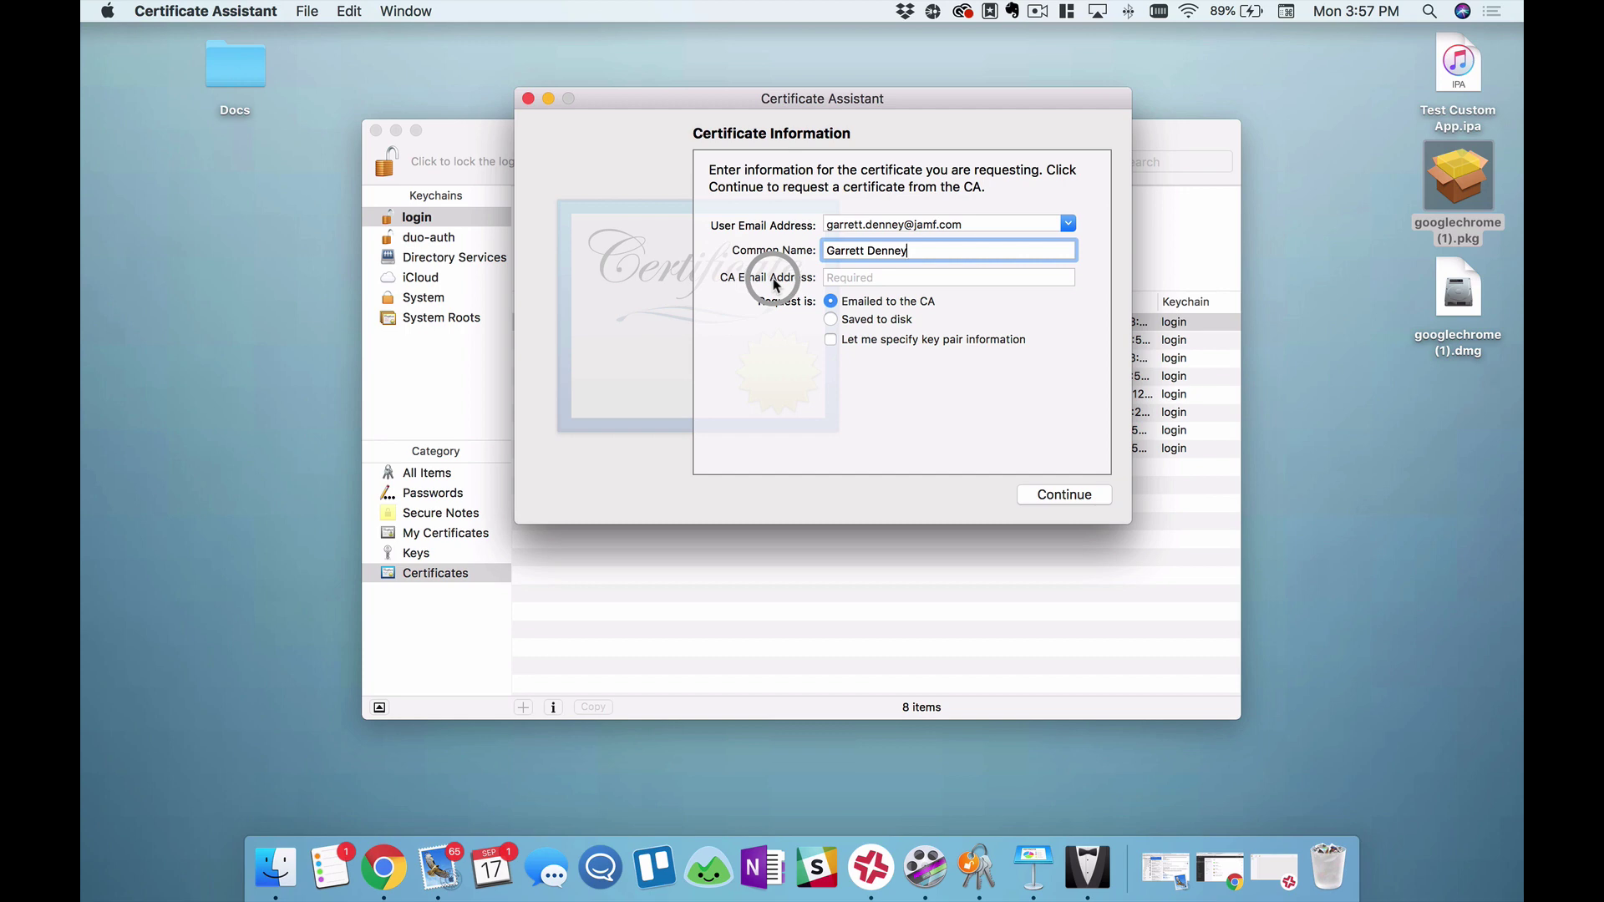
click(830, 320)
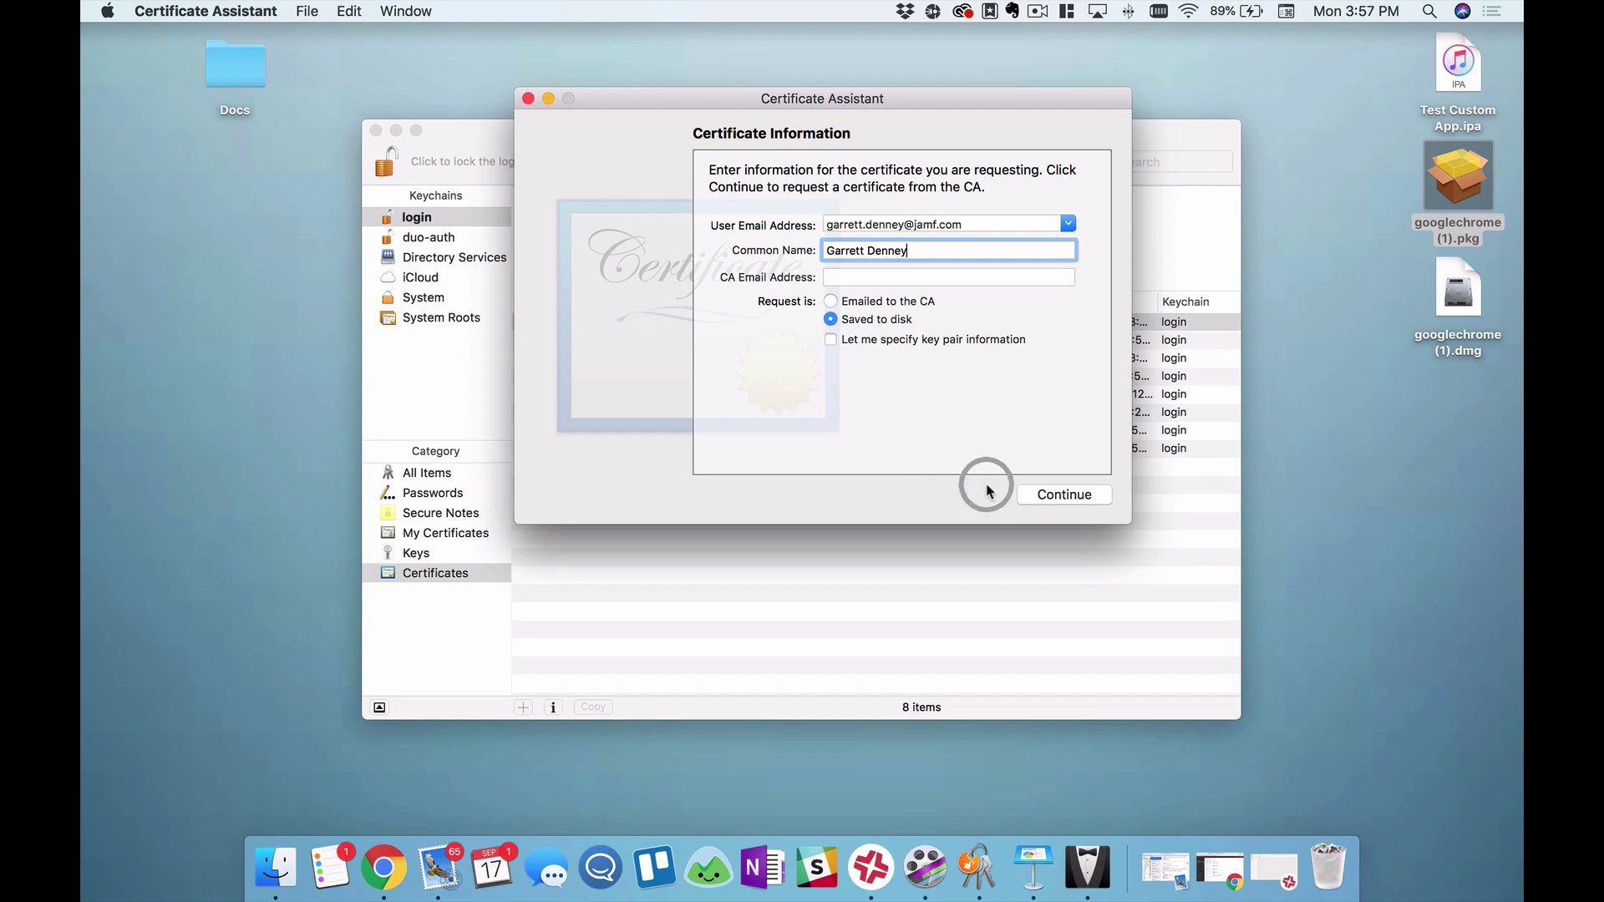
click(1062, 493)
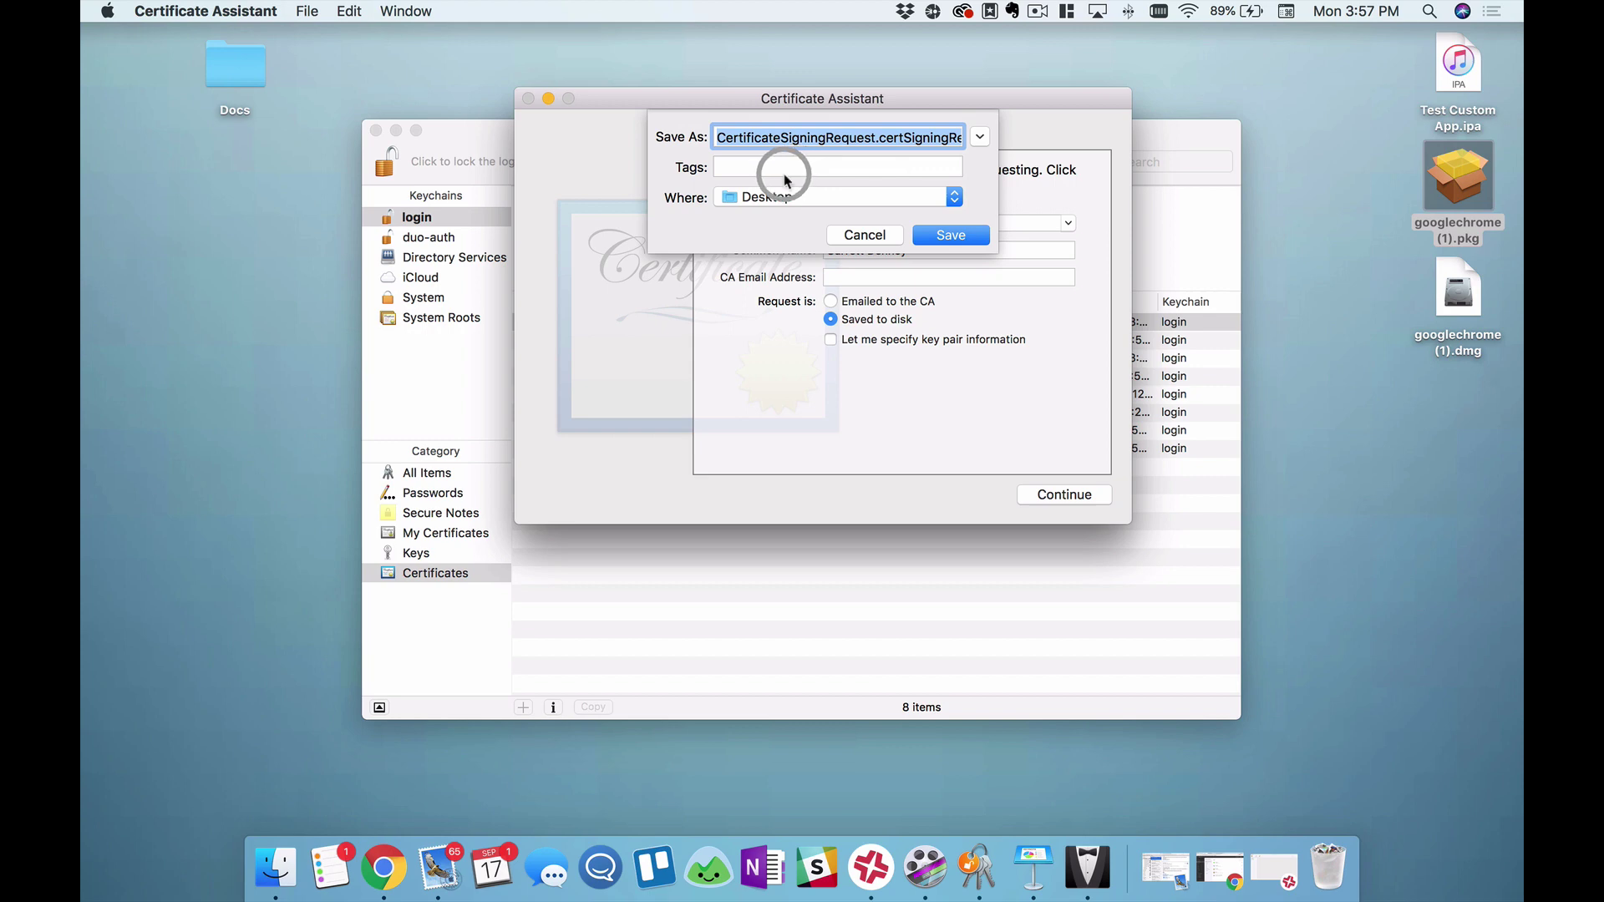
click(953, 236)
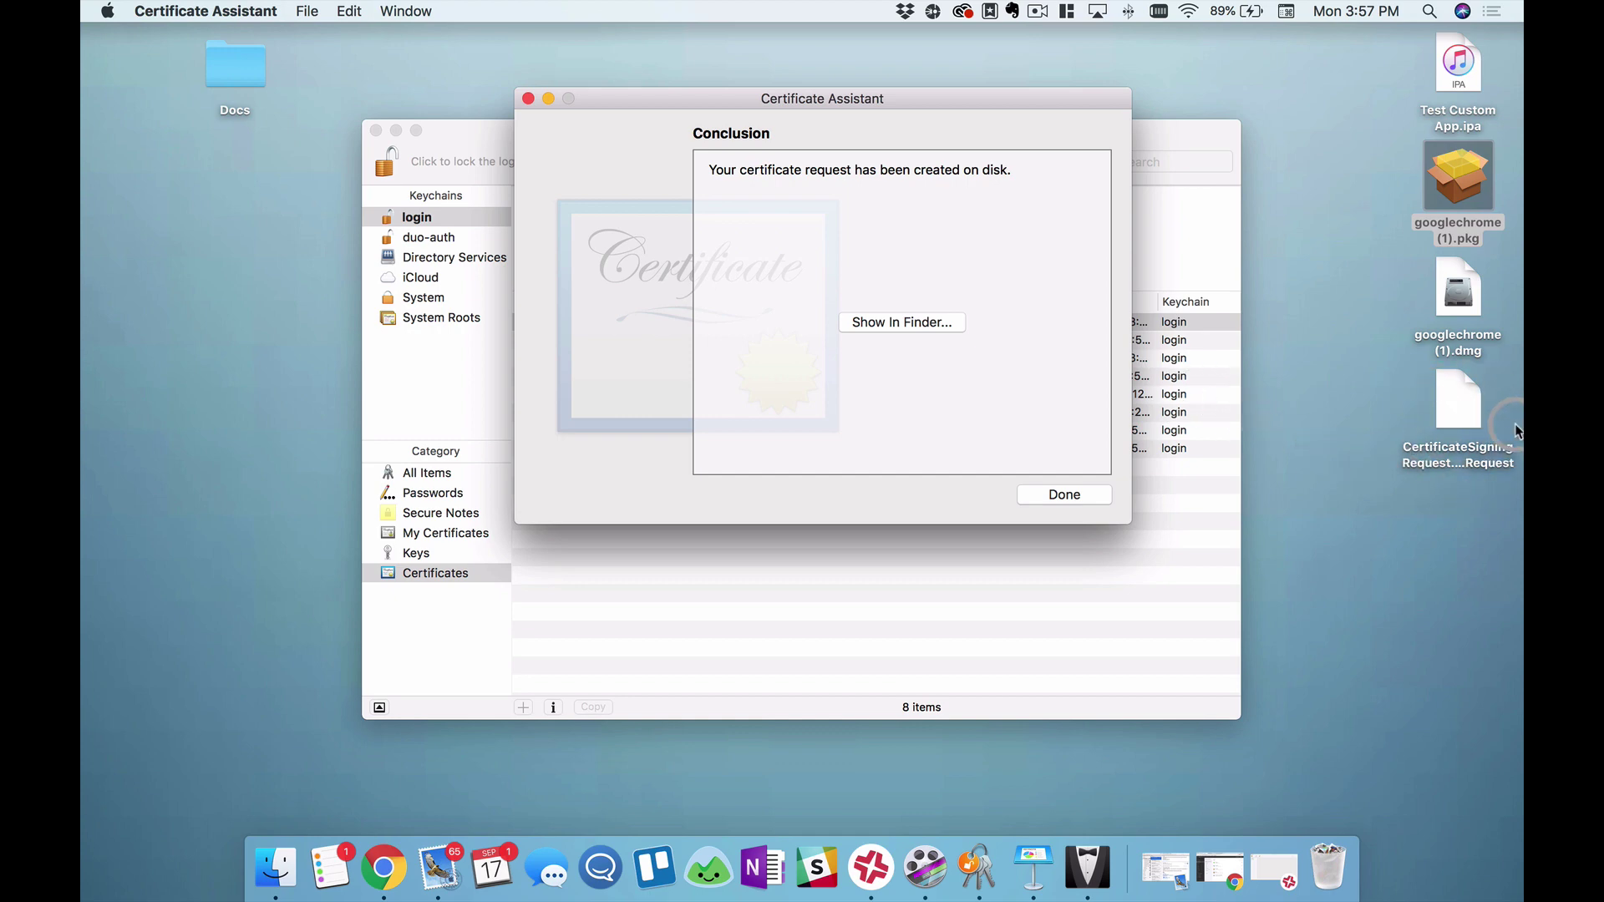
click(1049, 495)
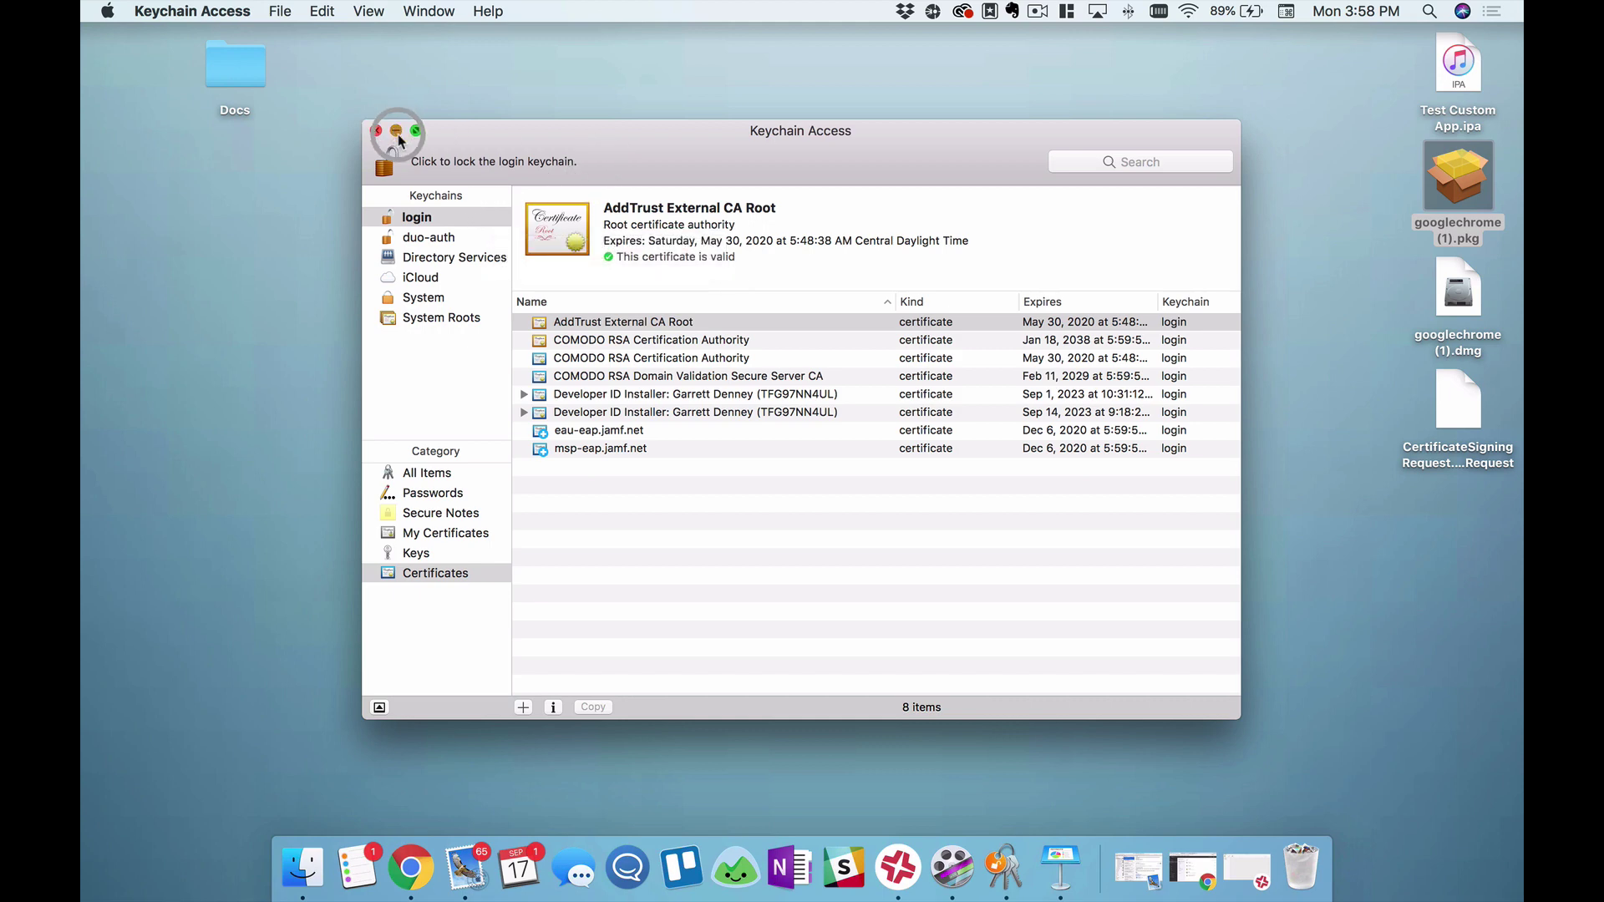
Step: Minimize Keychain Access and switch Chrome to the Apple Developer account overview tab
click(396, 131)
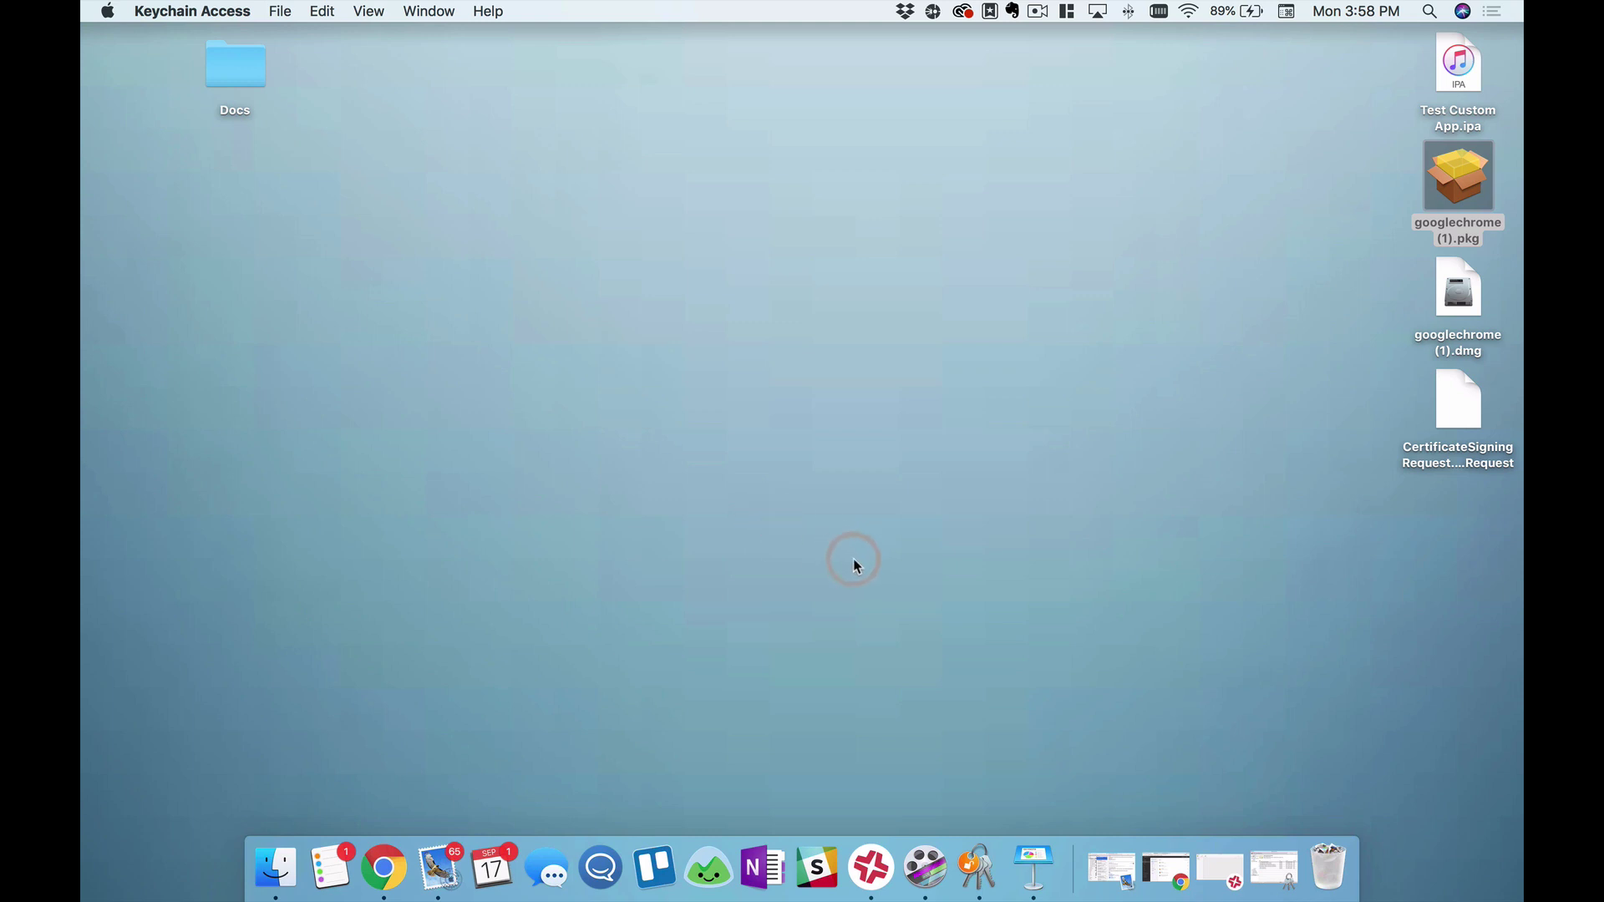
click(383, 868)
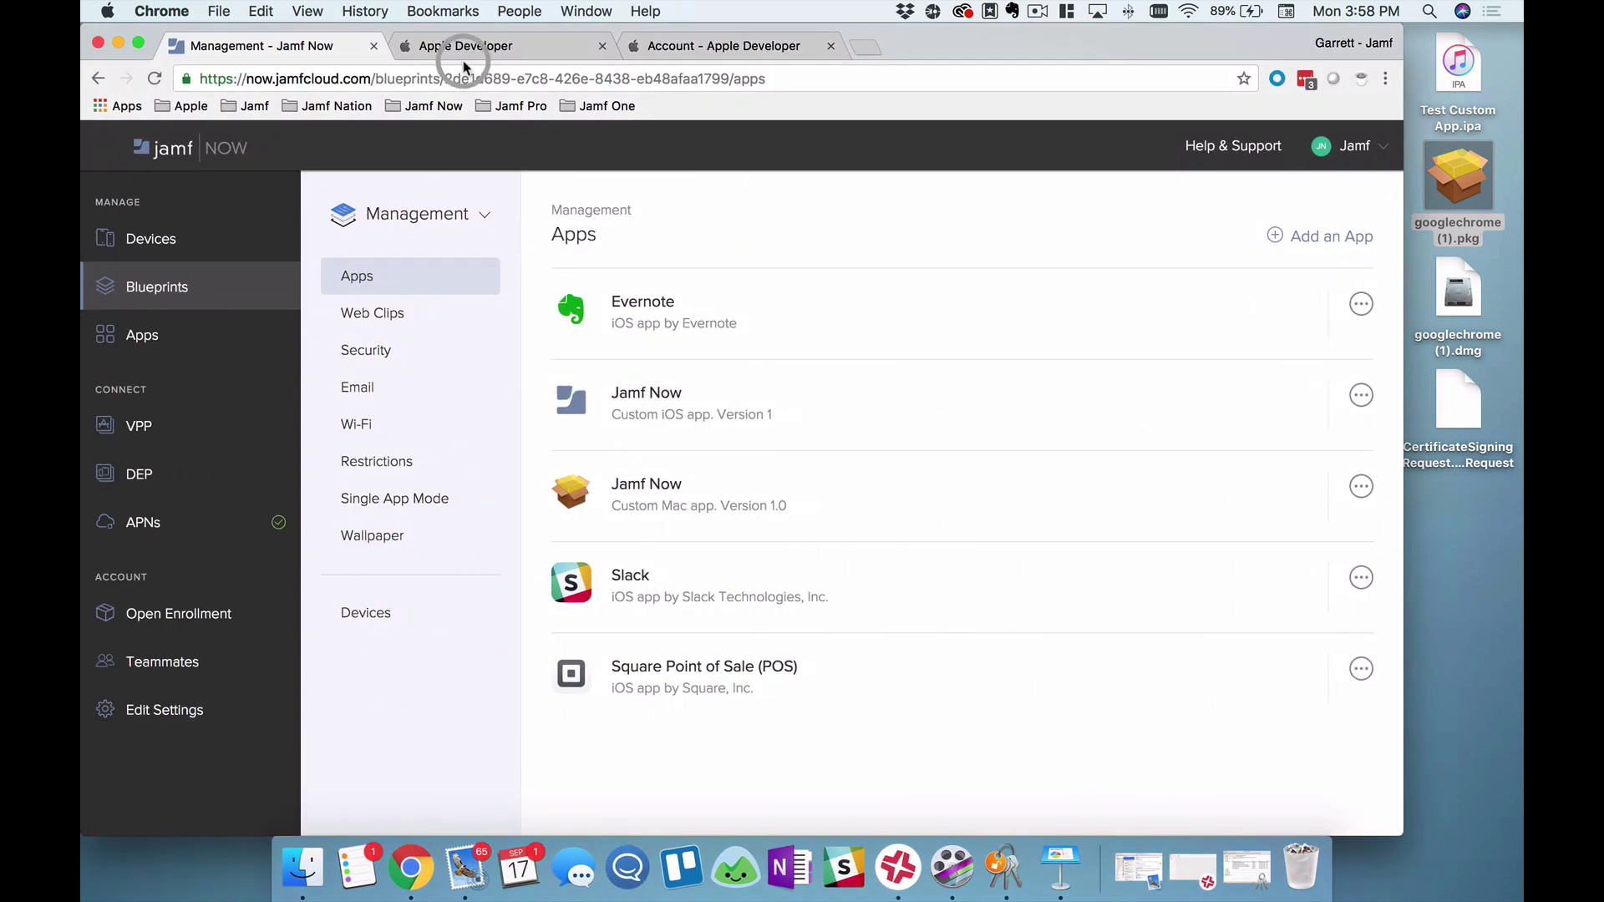
click(483, 46)
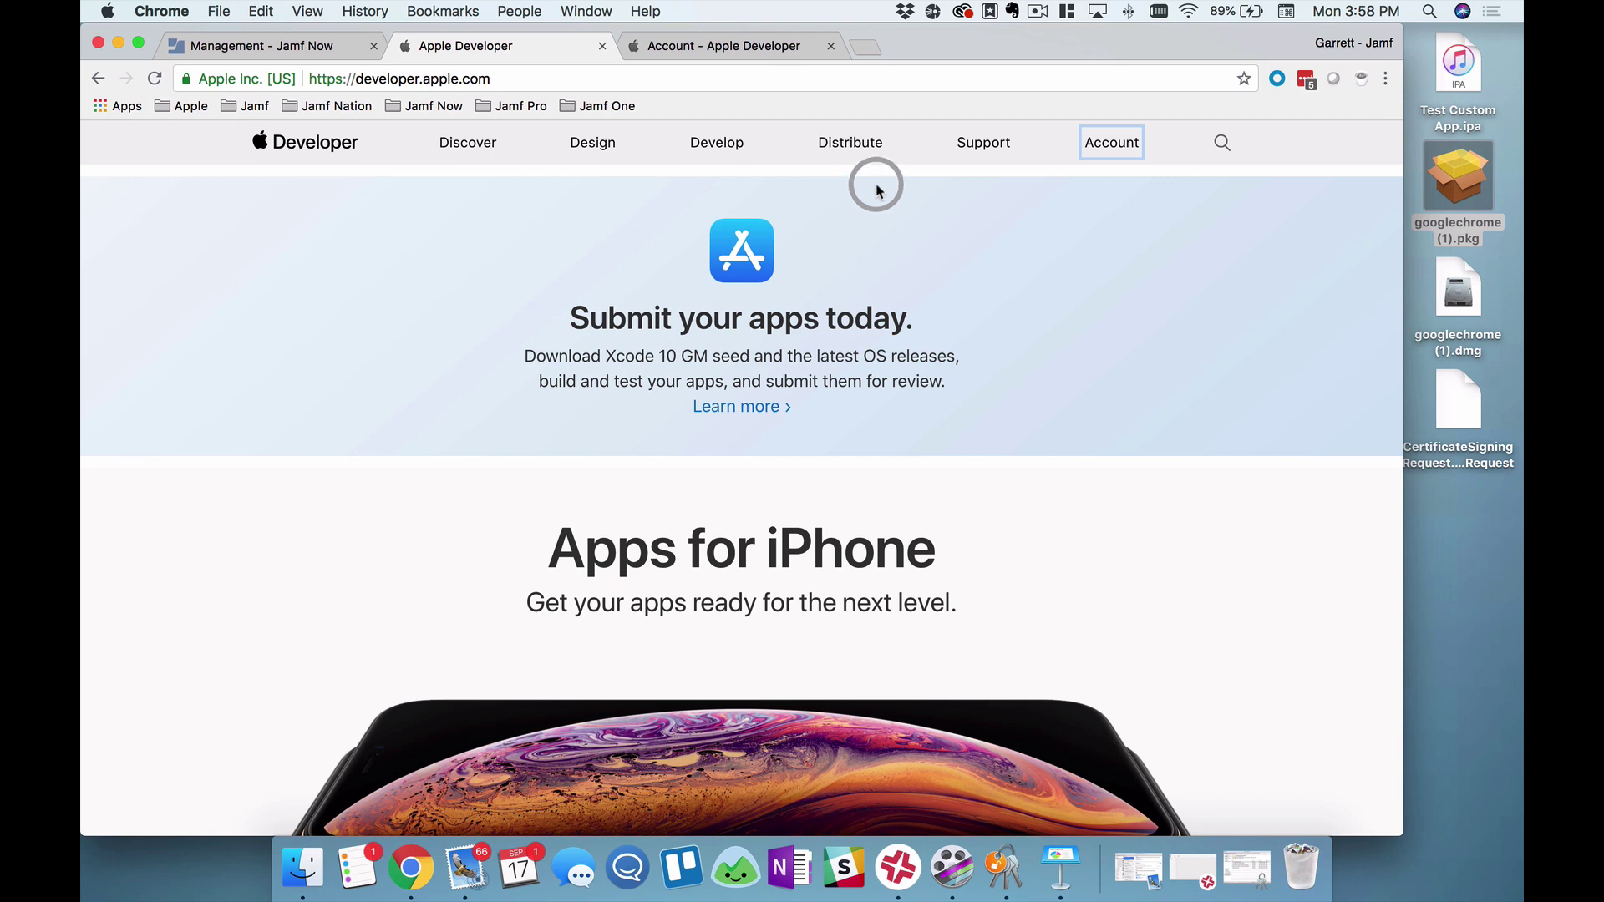
click(767, 50)
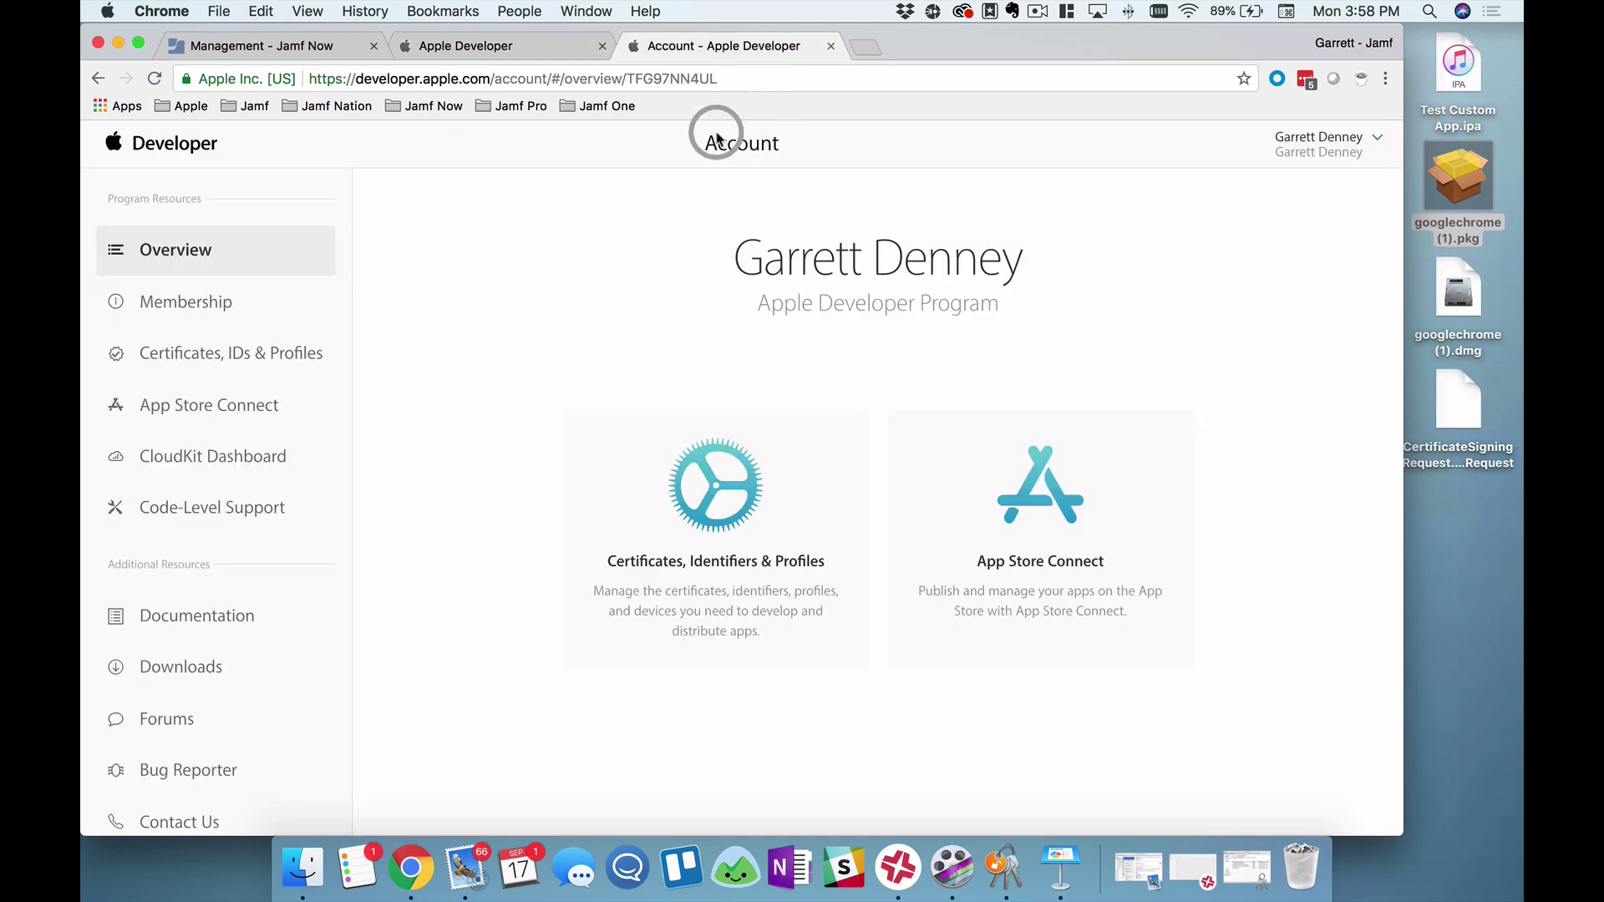
Step: Open Certificates, Identifiers & Profiles and filter the certificate list to macOS
click(738, 499)
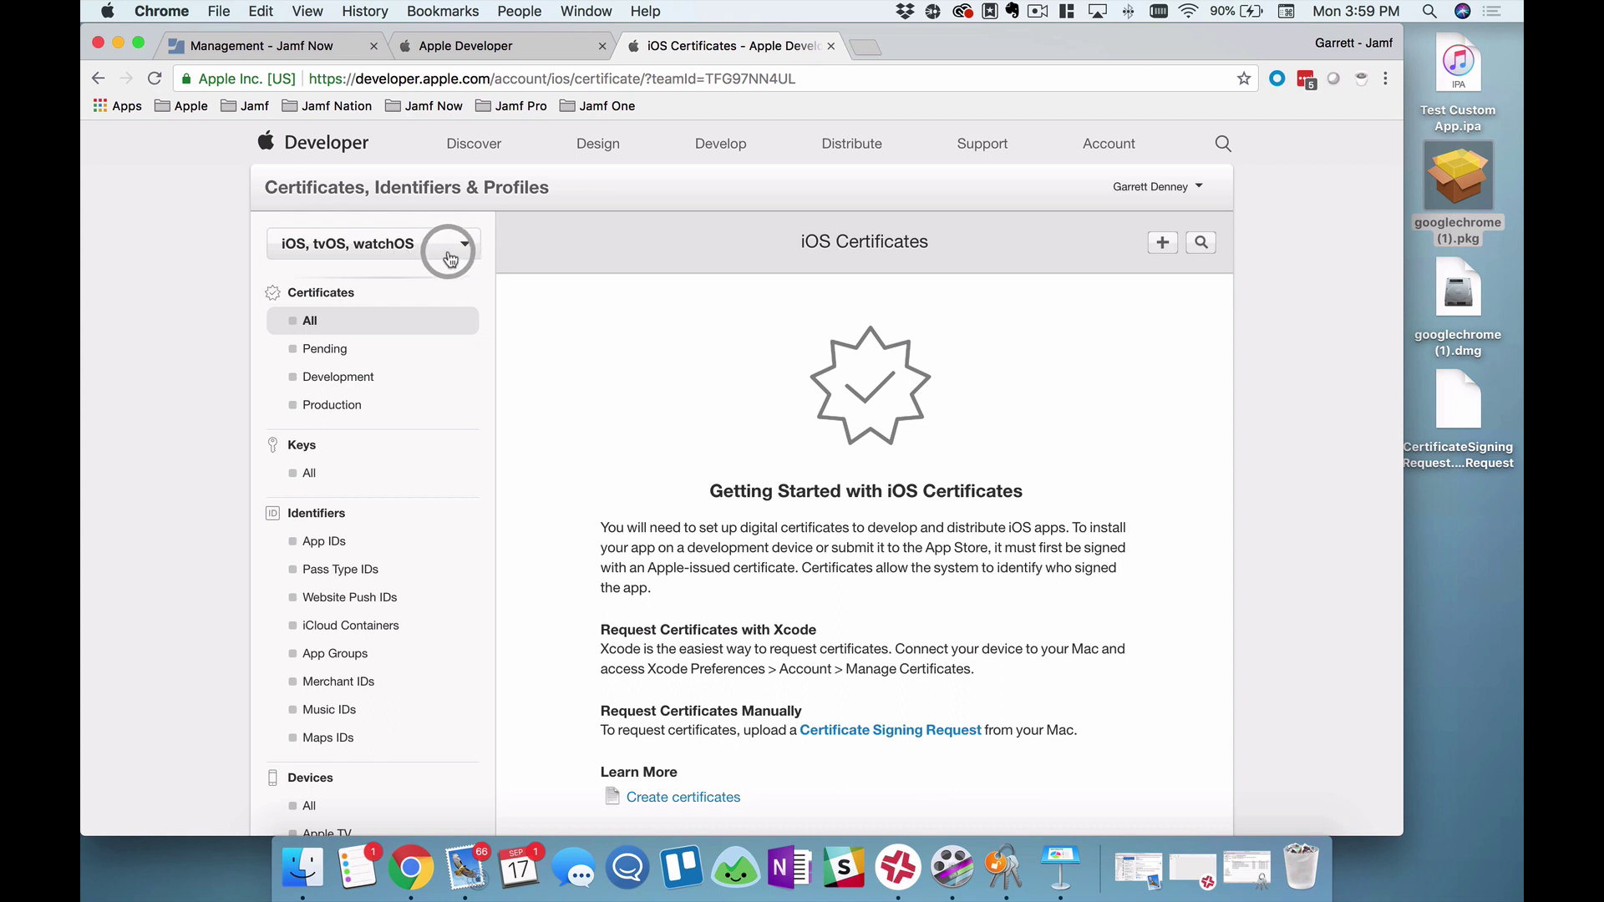
click(449, 255)
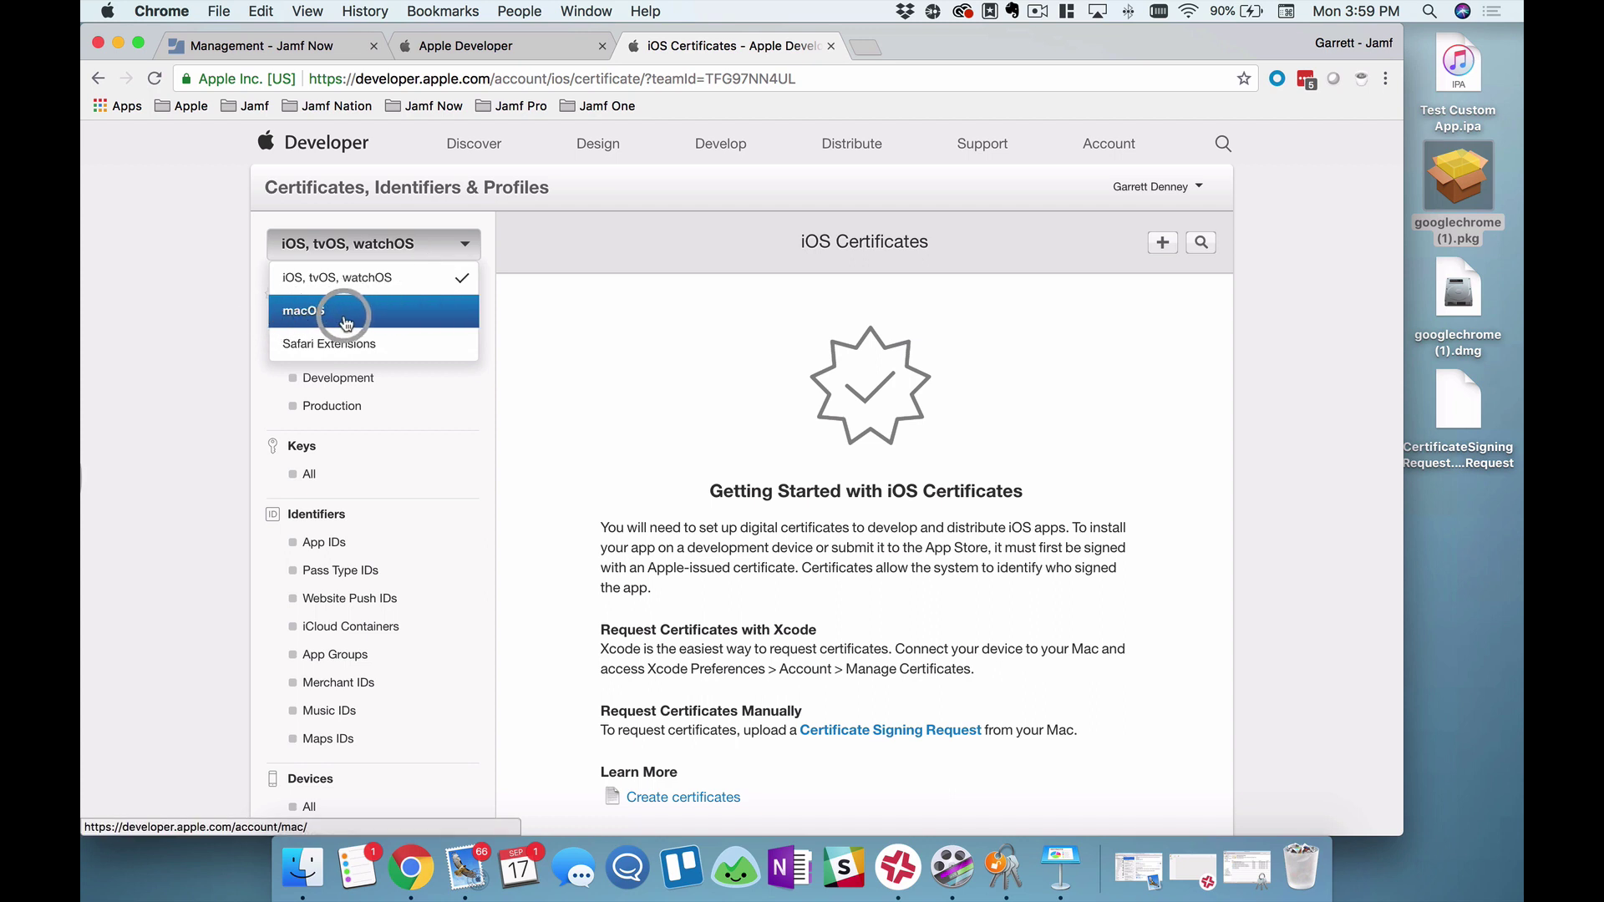
click(401, 319)
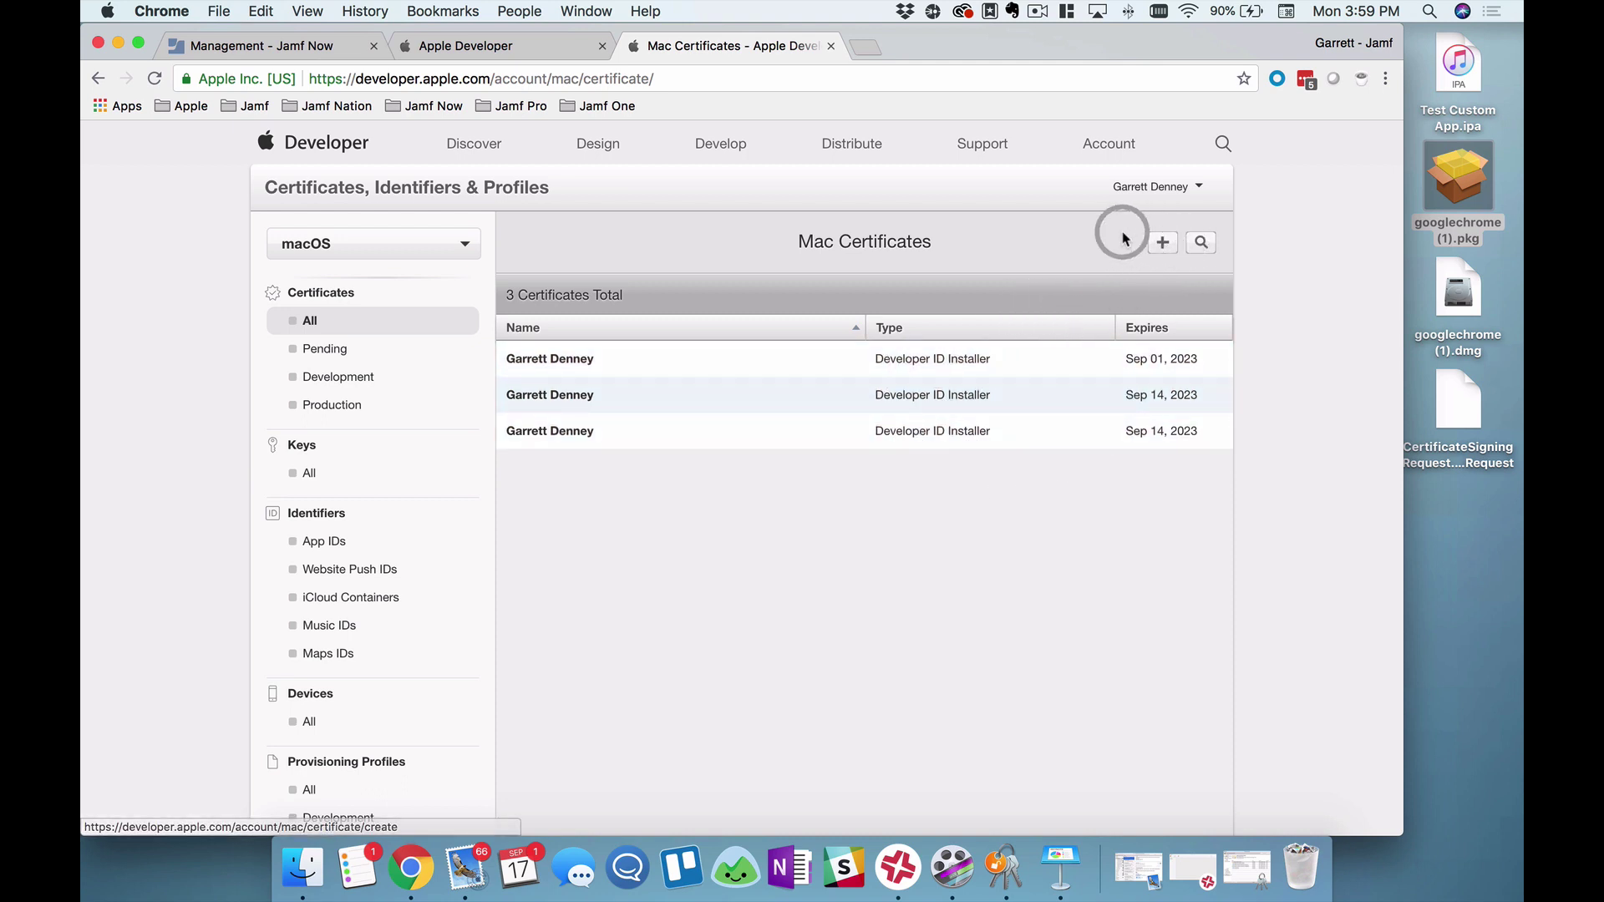
Step: Start a new Mac certificate and select the Developer ID type
click(1162, 249)
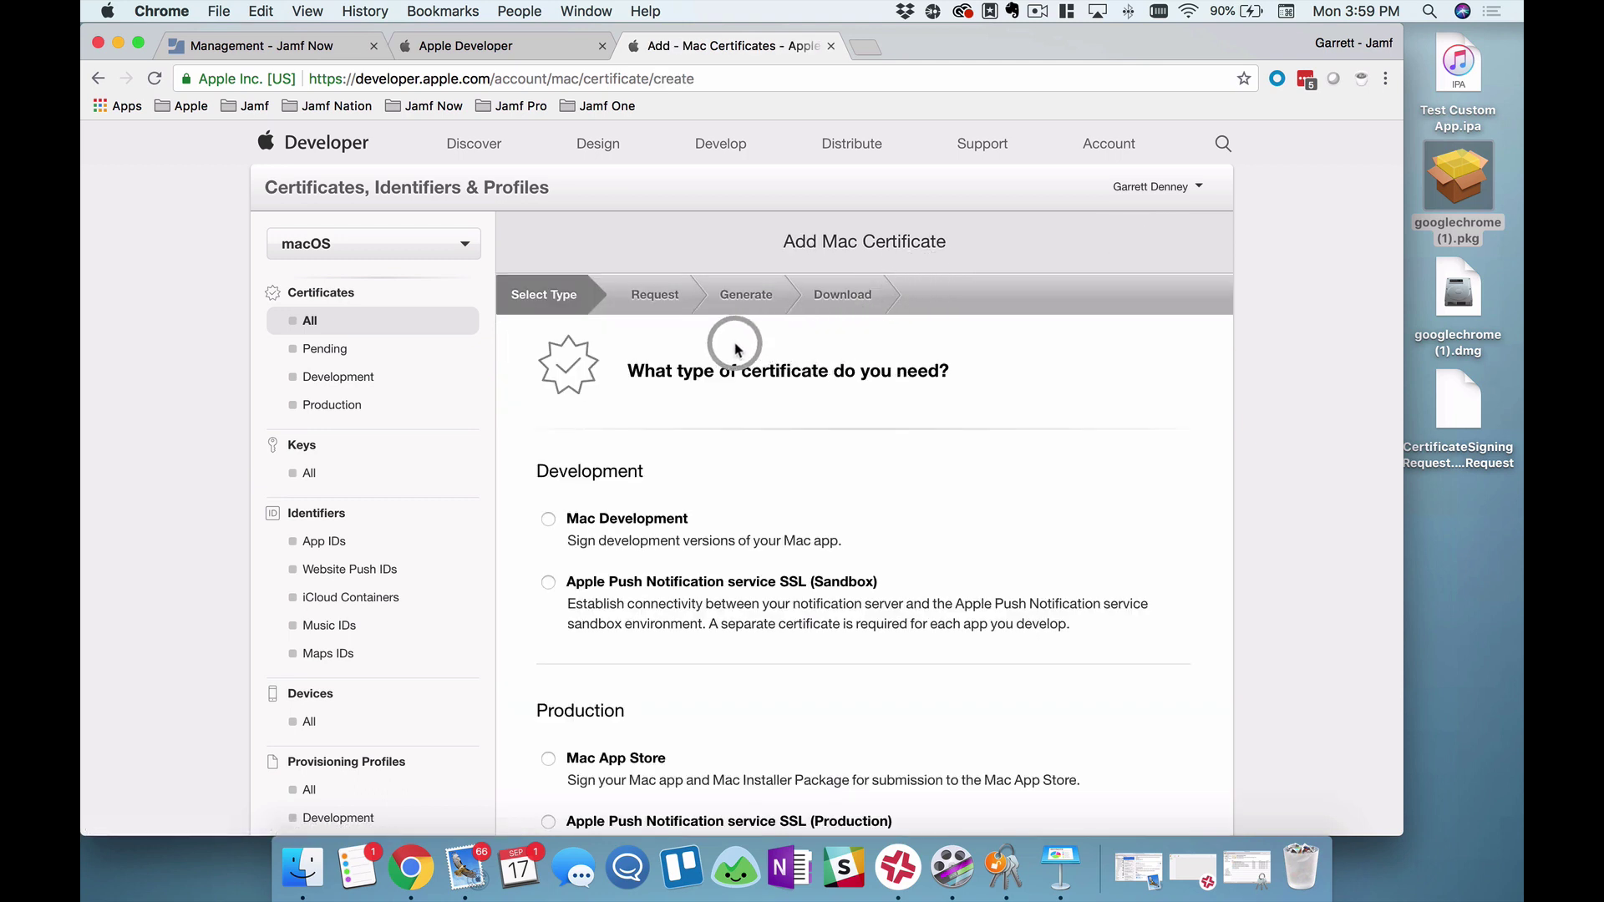
drag(626, 370, 961, 382)
scroll(965, 385, down, 3)
scroll(967, 389, down, 5)
click(549, 595)
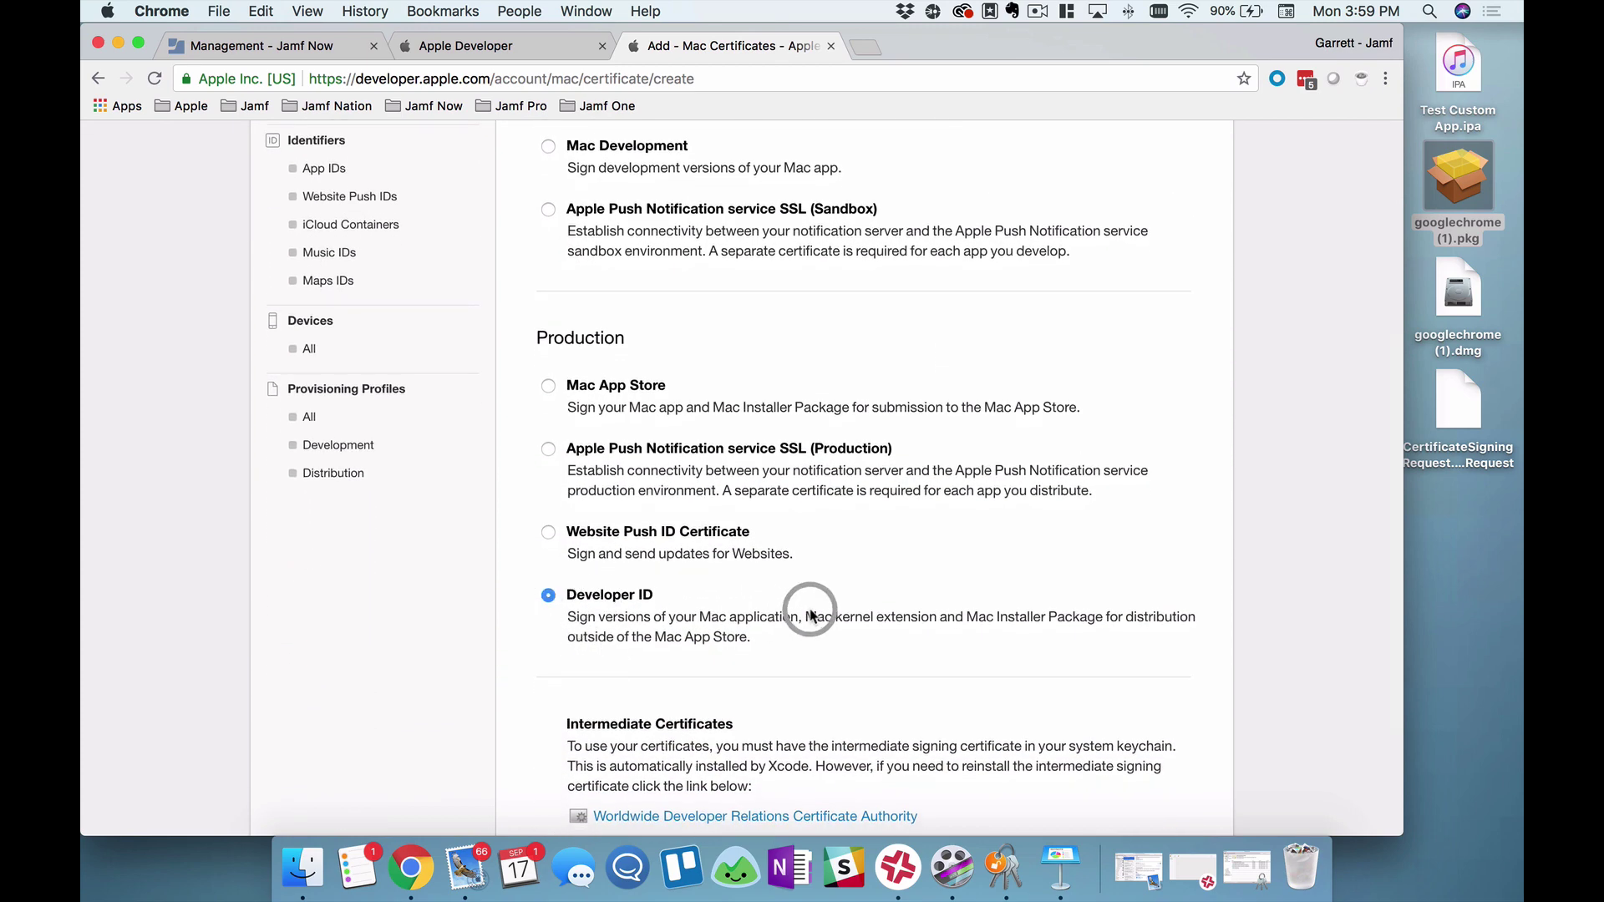
scroll(810, 615, down, 5)
click(917, 754)
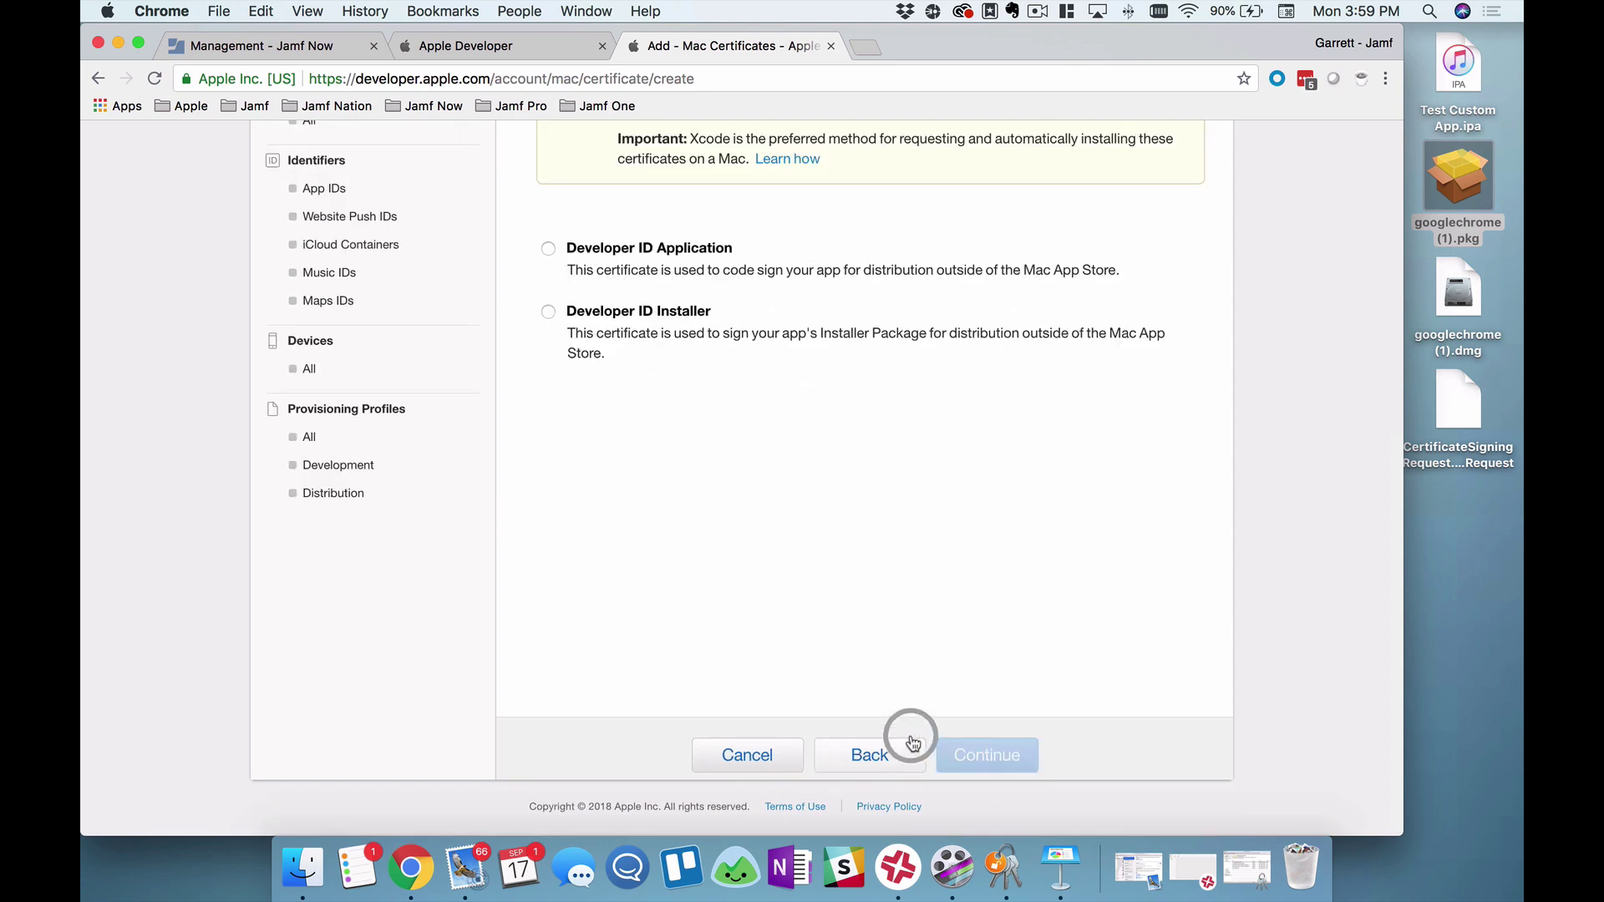
Step: Choose Developer ID Installer and continue to the Certificate Signing Request instructions
scroll(716, 451, up, 4)
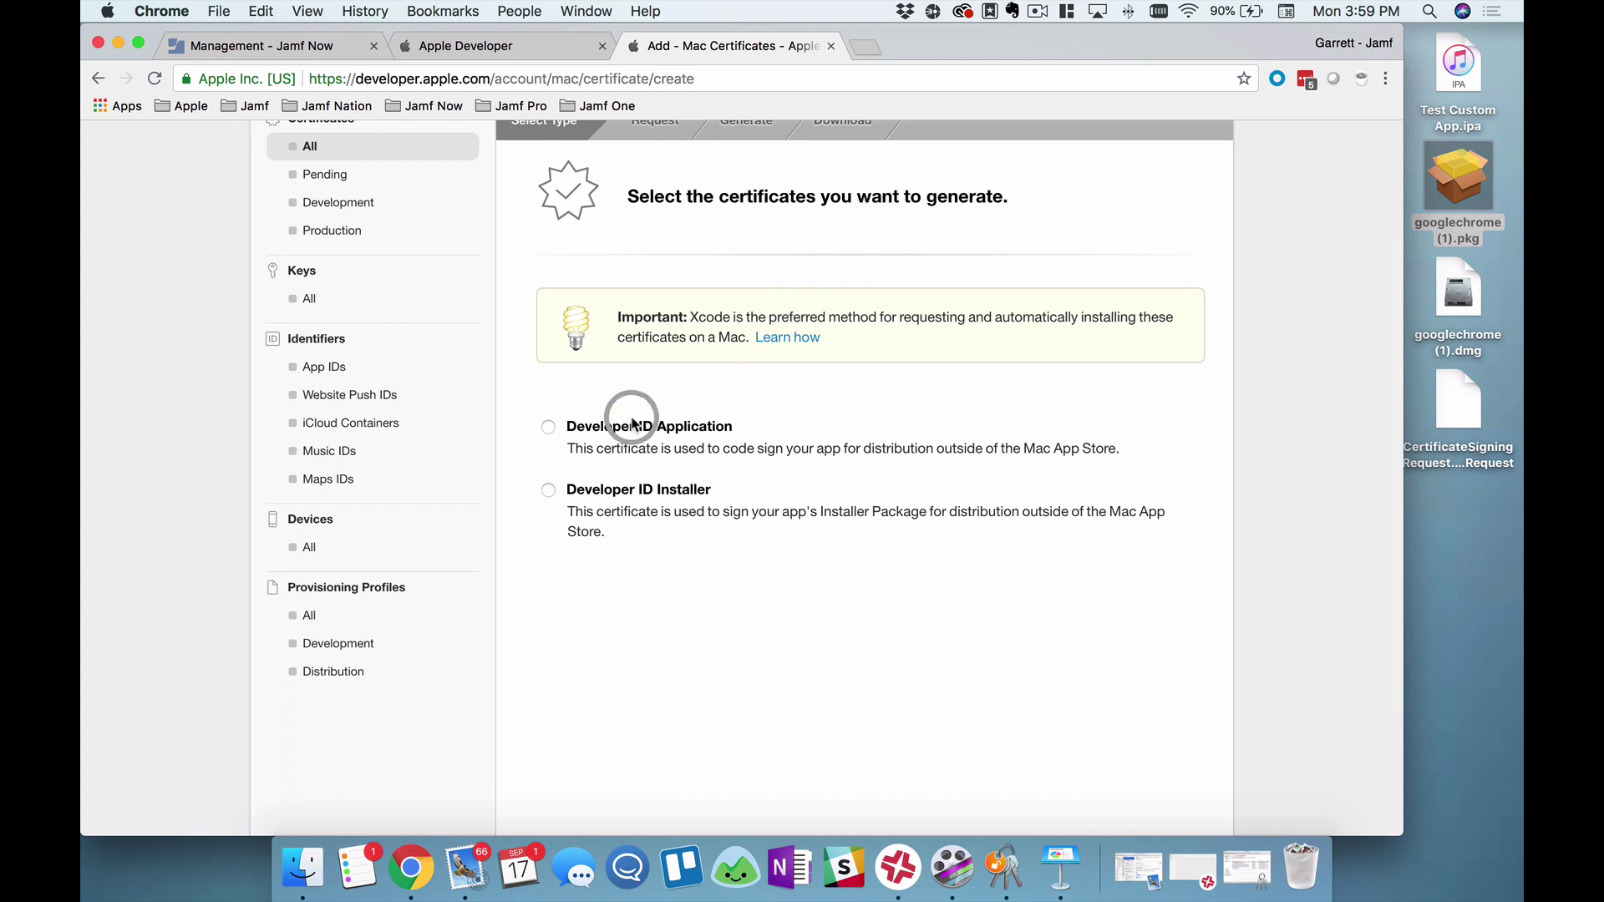
click(548, 489)
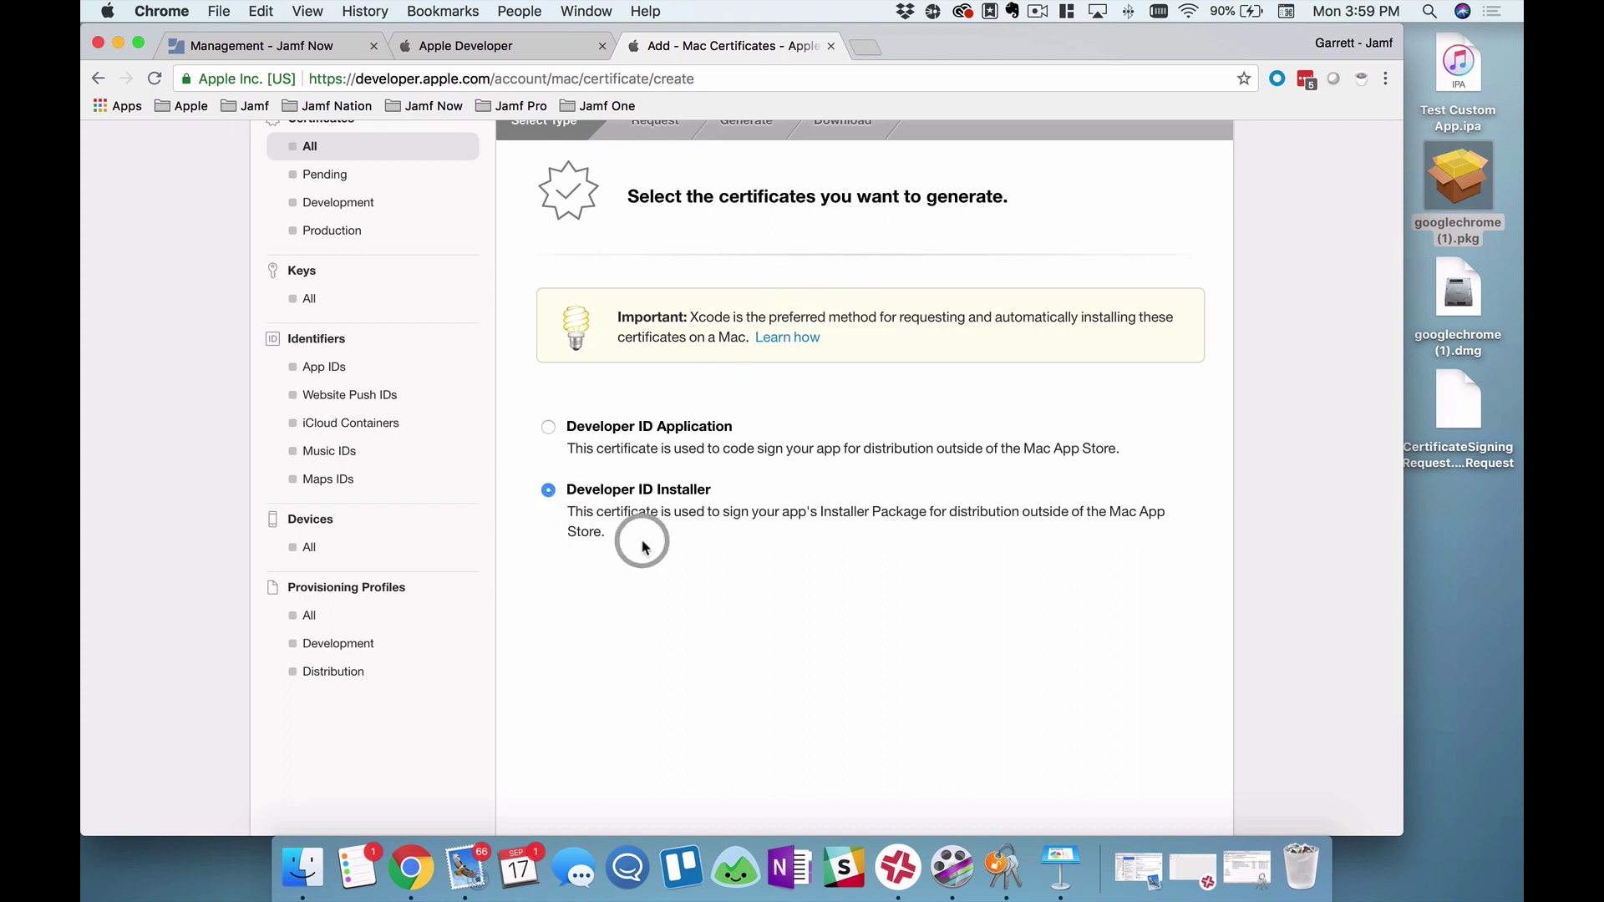
scroll(741, 555, down, 3)
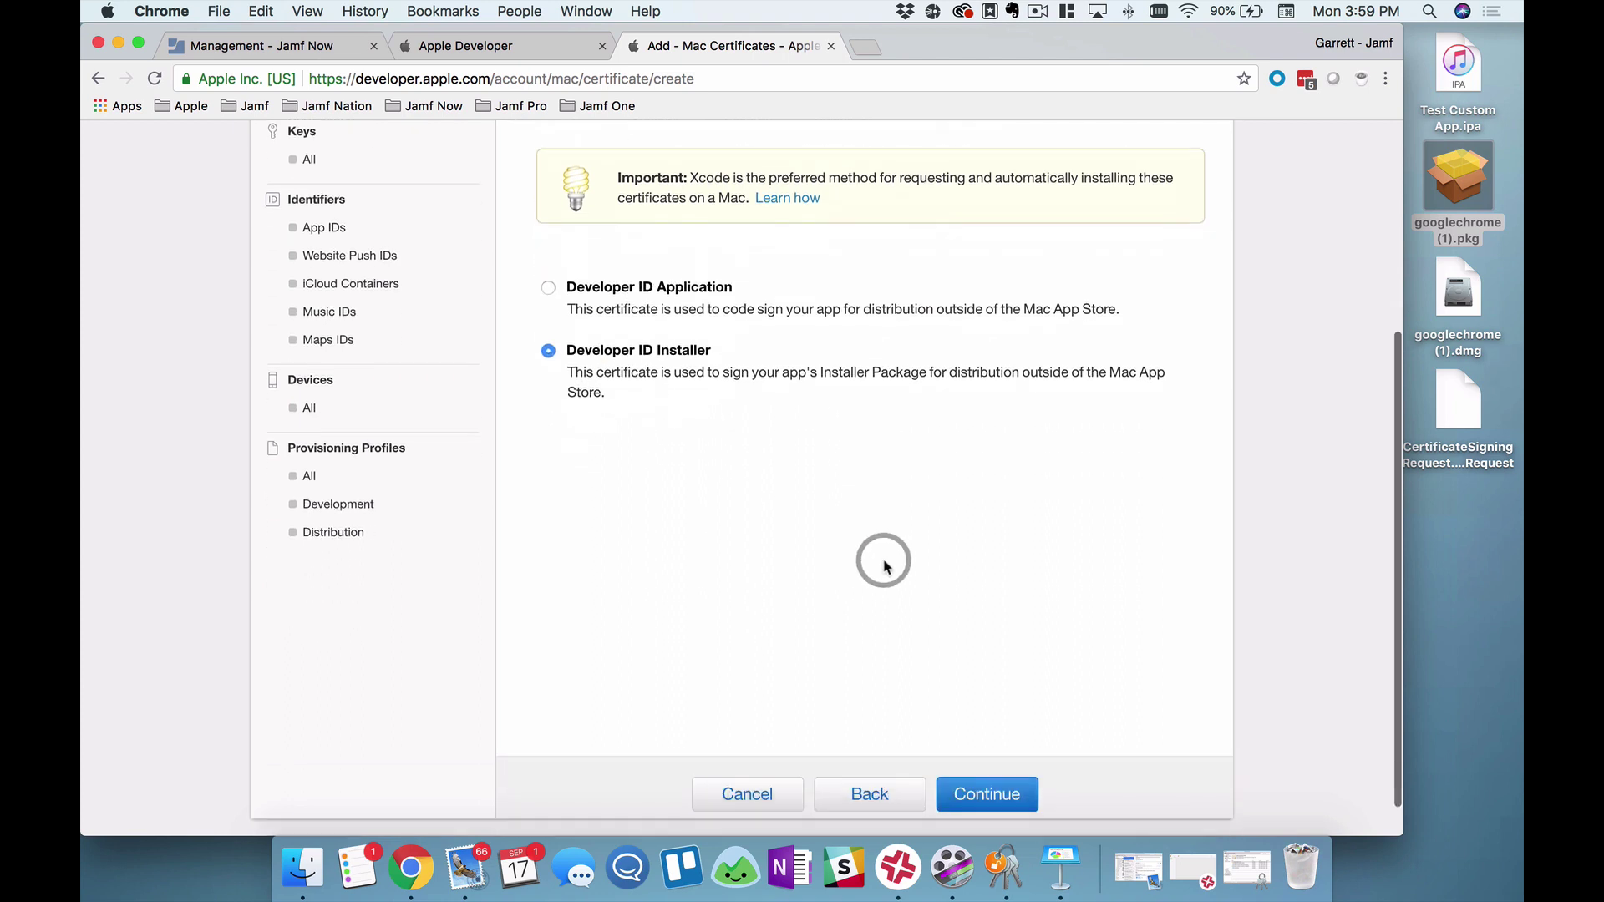
click(988, 786)
scroll(818, 588, up, 3)
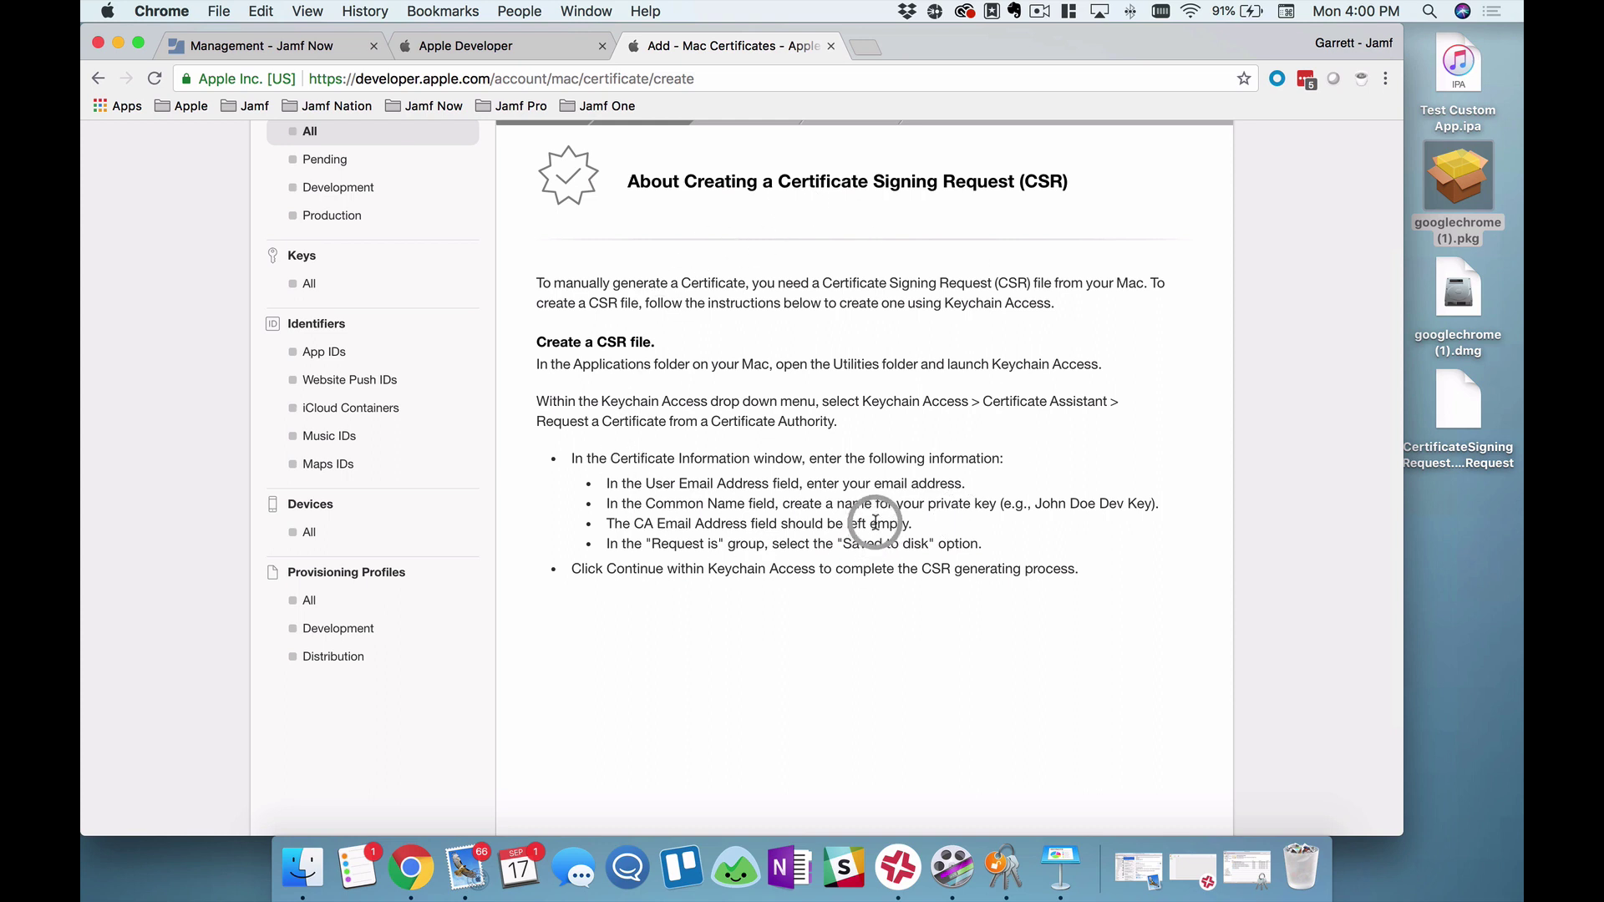
scroll(861, 509, down, 4)
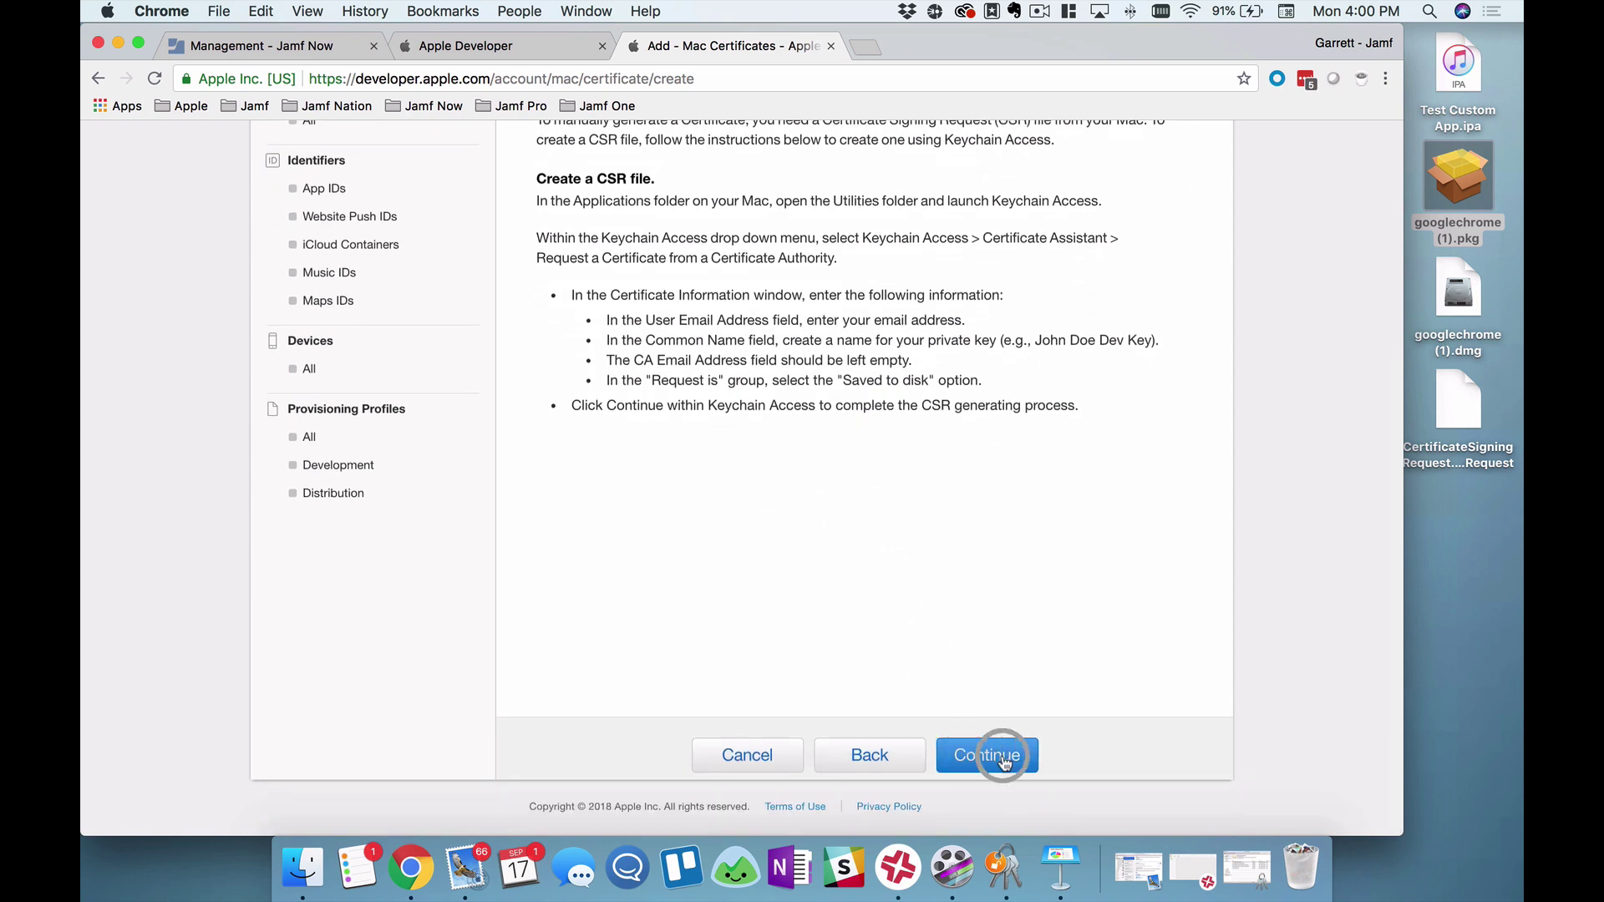
Step: Upload CertificateSigningRequest.certSigningRequest and generate a Developer ID Installer certificate expiring Sep 18, 2023
click(963, 747)
scroll(794, 440, up, 1)
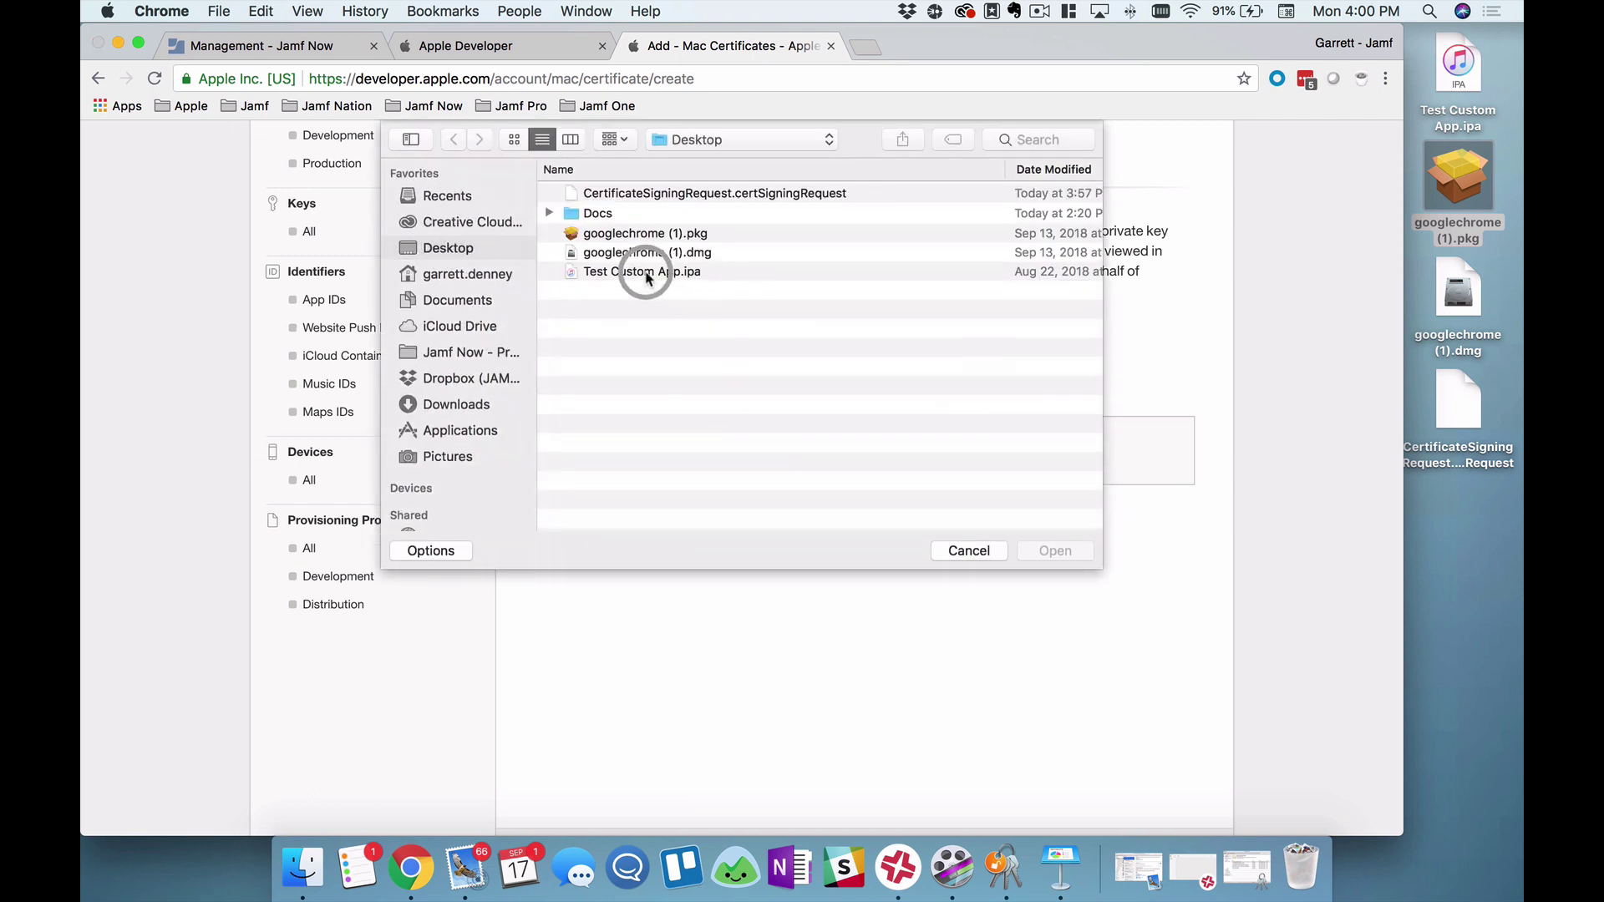
click(622, 195)
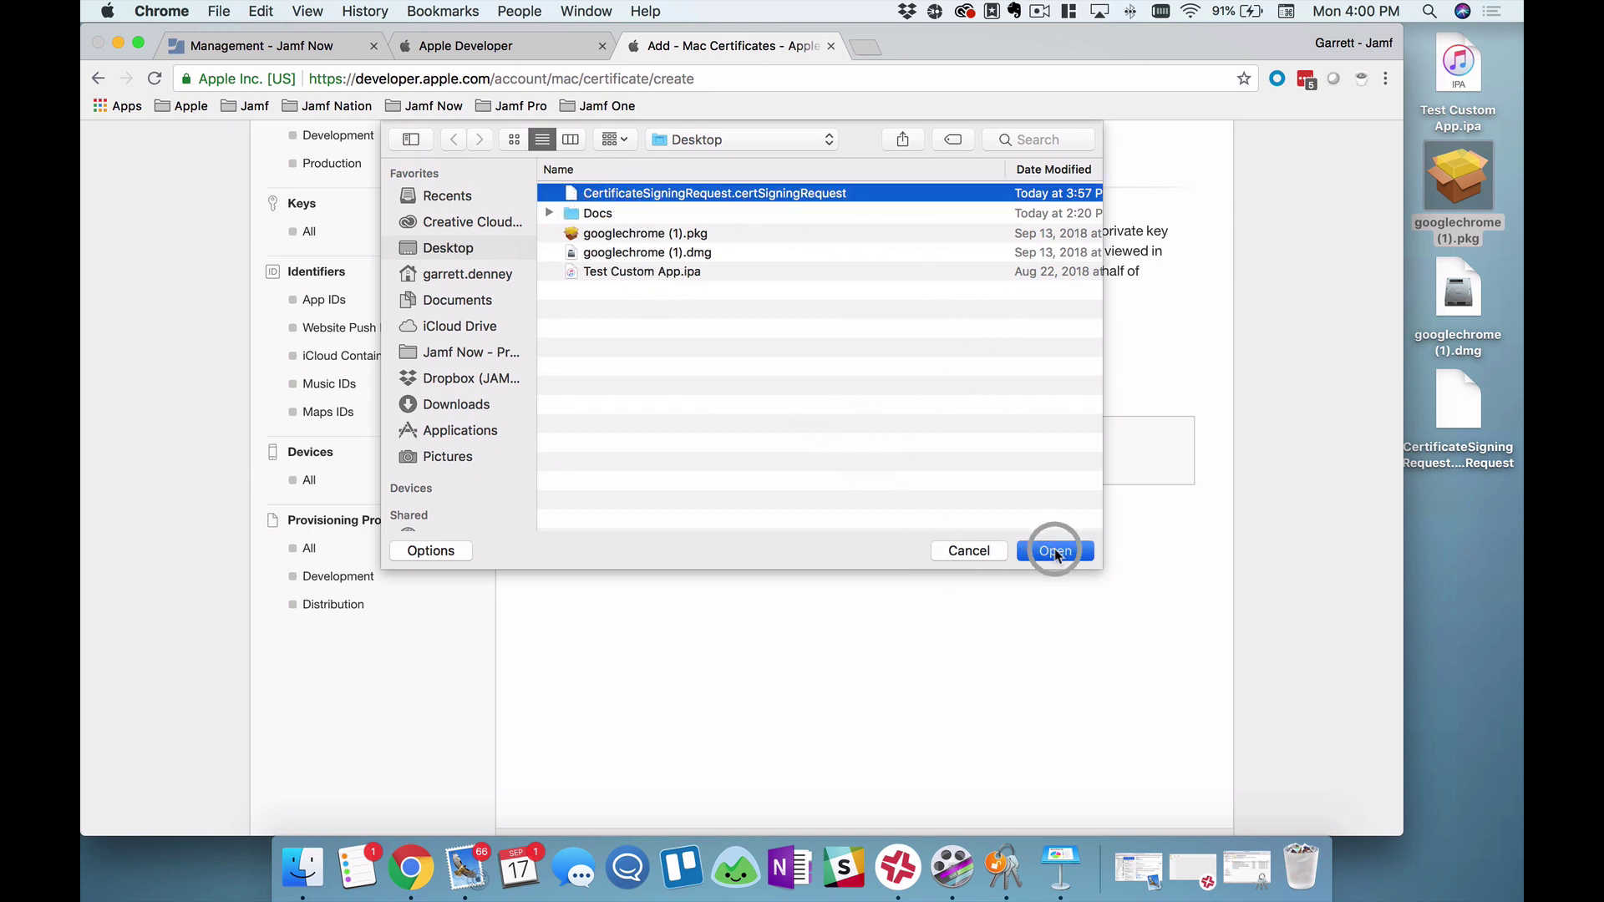
click(1055, 551)
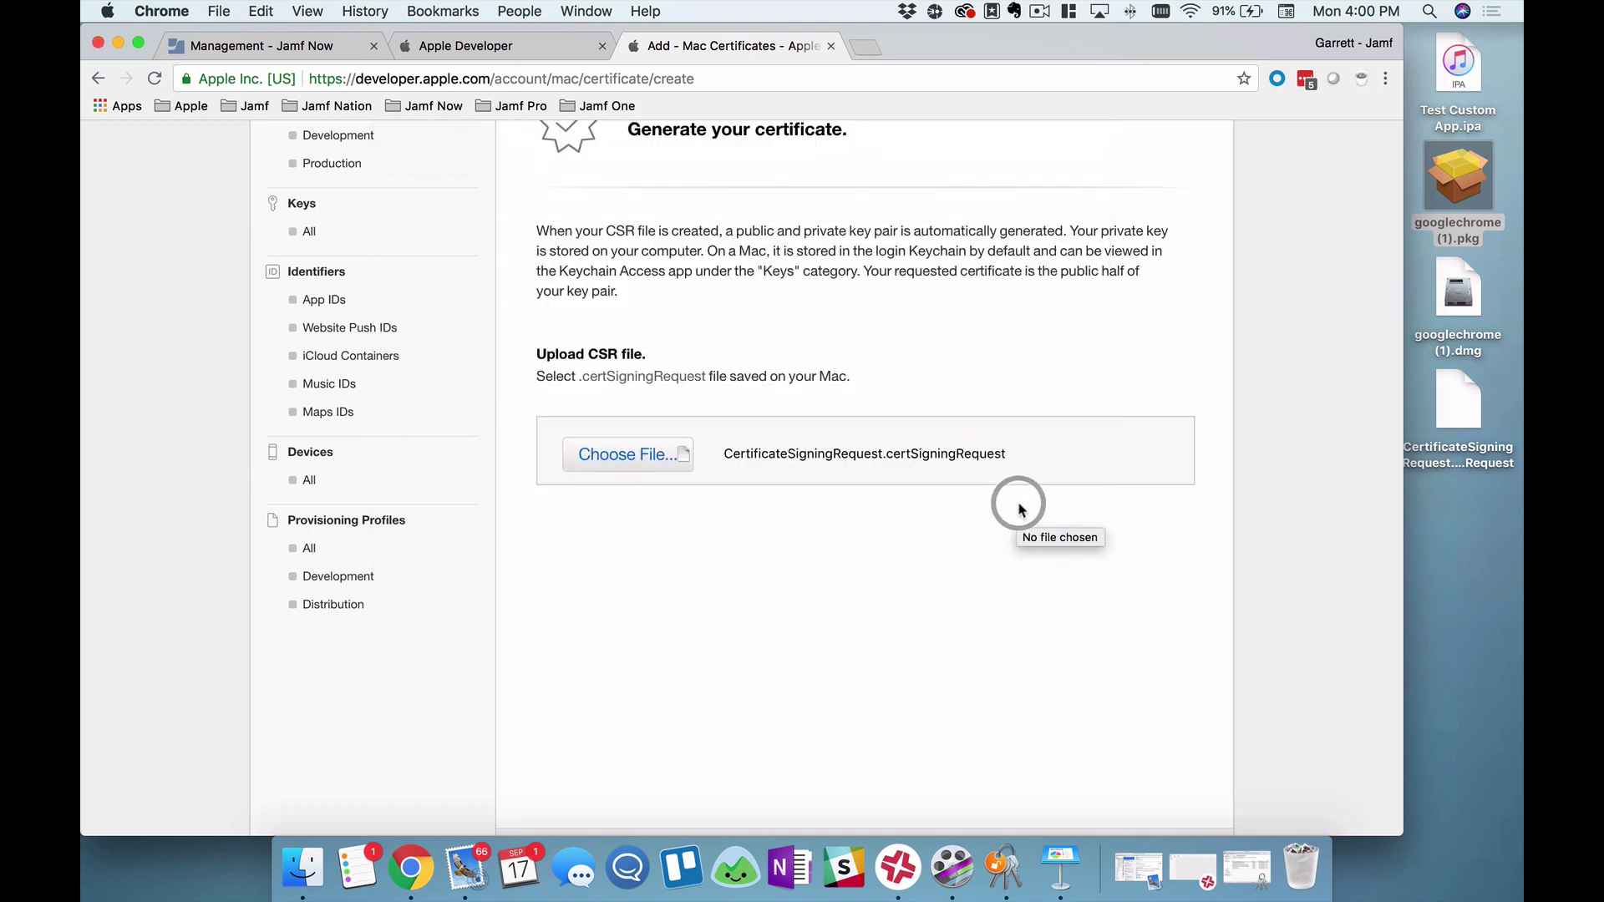
scroll(771, 492, down, 3)
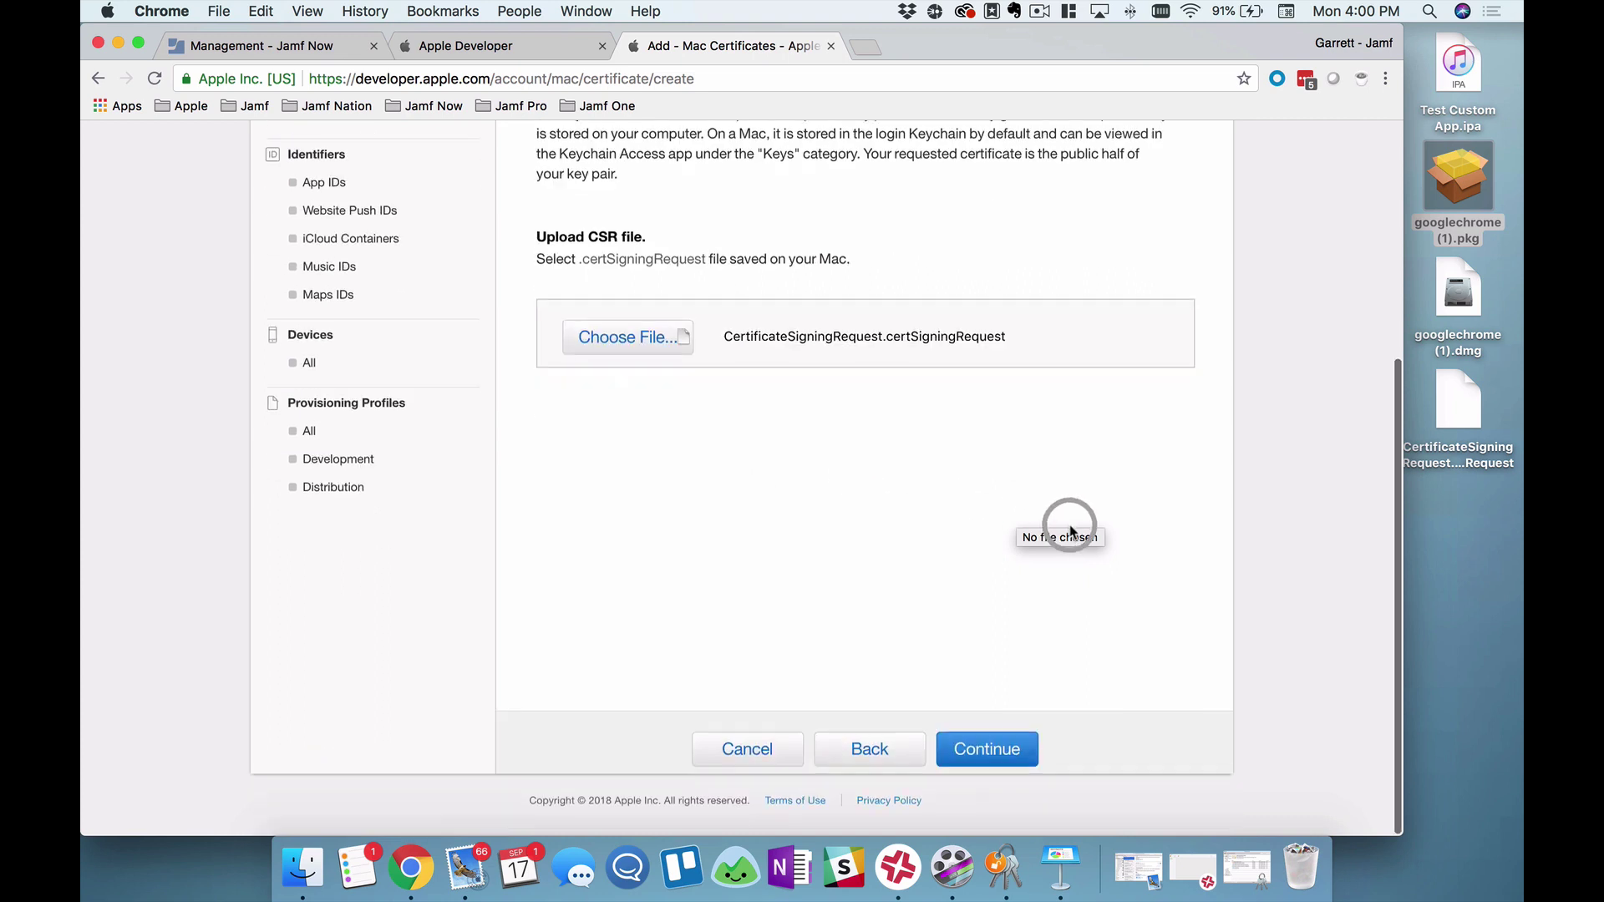
click(998, 746)
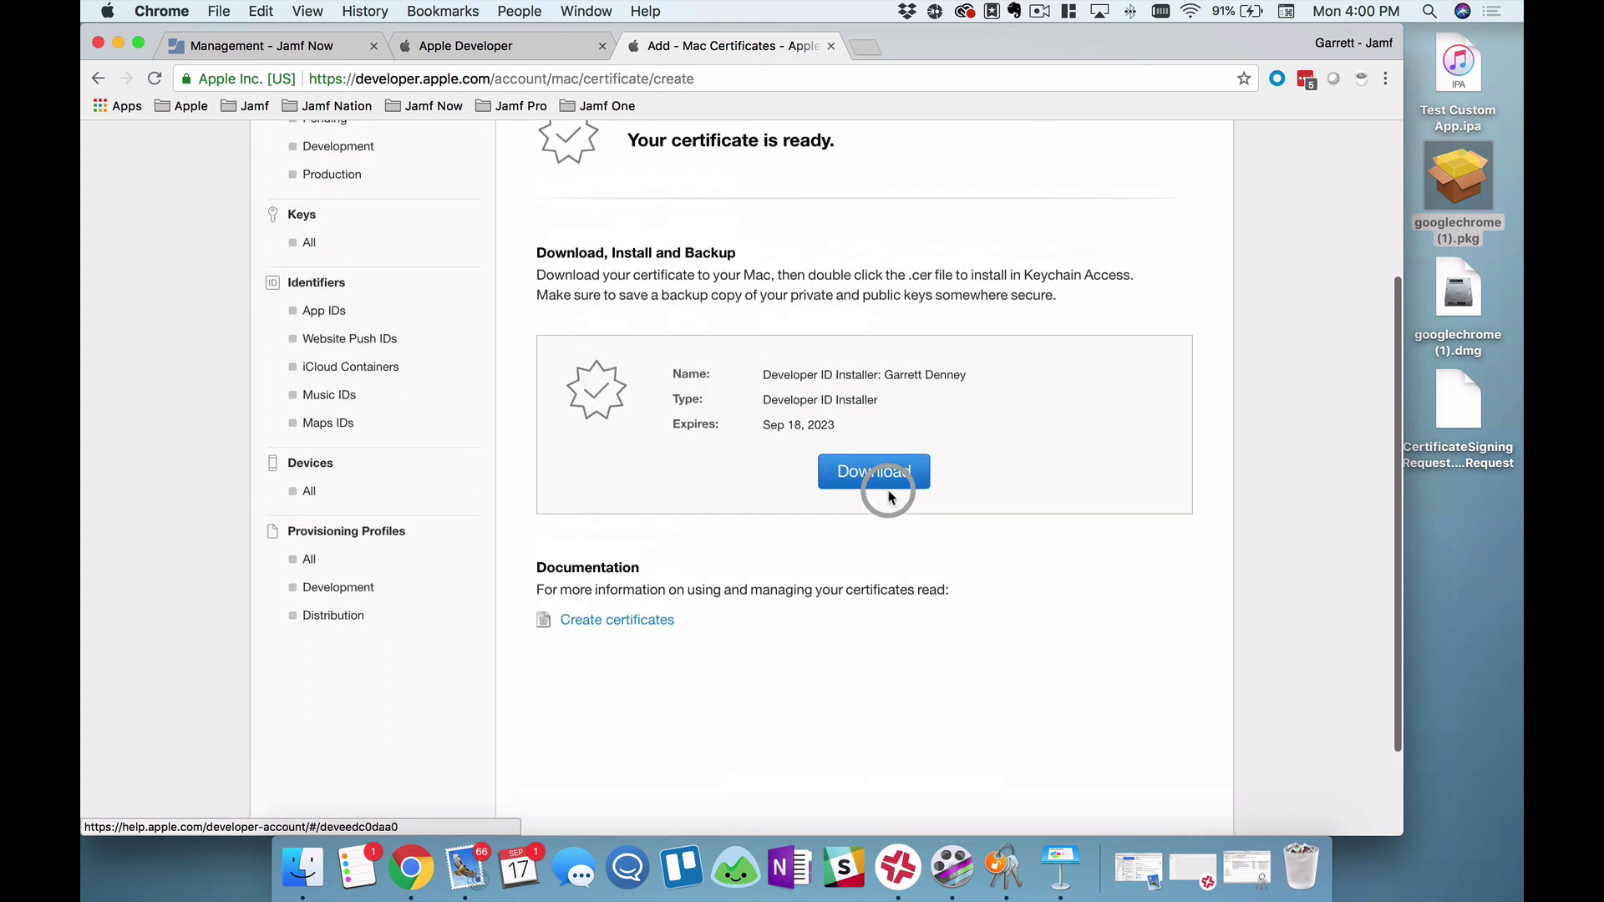
Step: Download the Developer ID Installer certificate and copy developerID_installer (3).cer onto the Desktop
scroll(665, 251, up, 3)
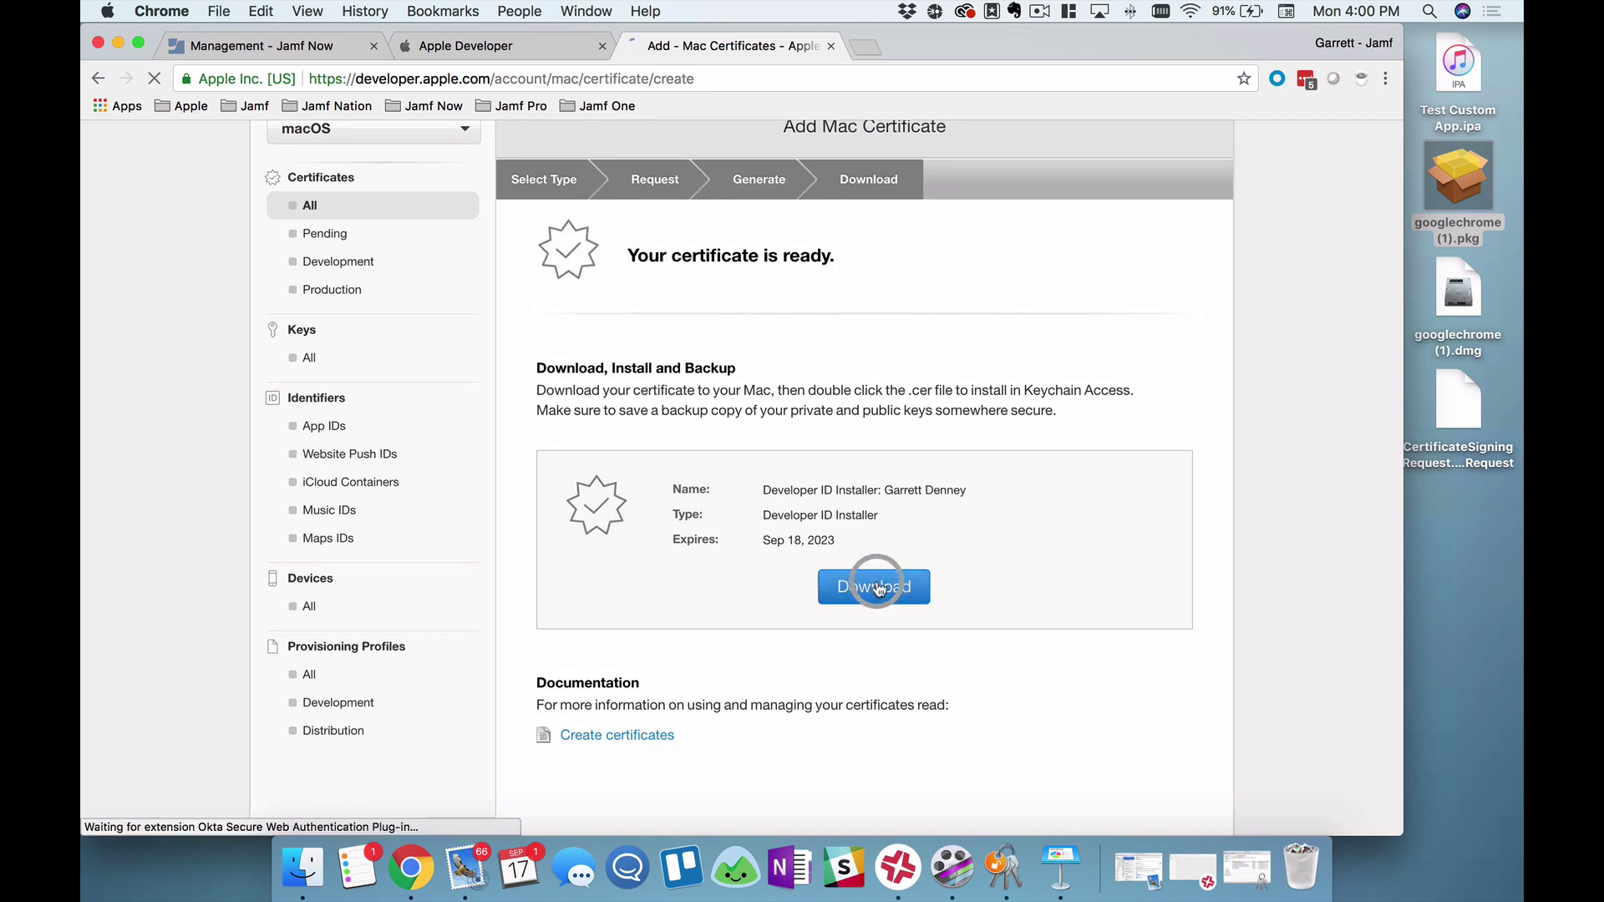
click(835, 584)
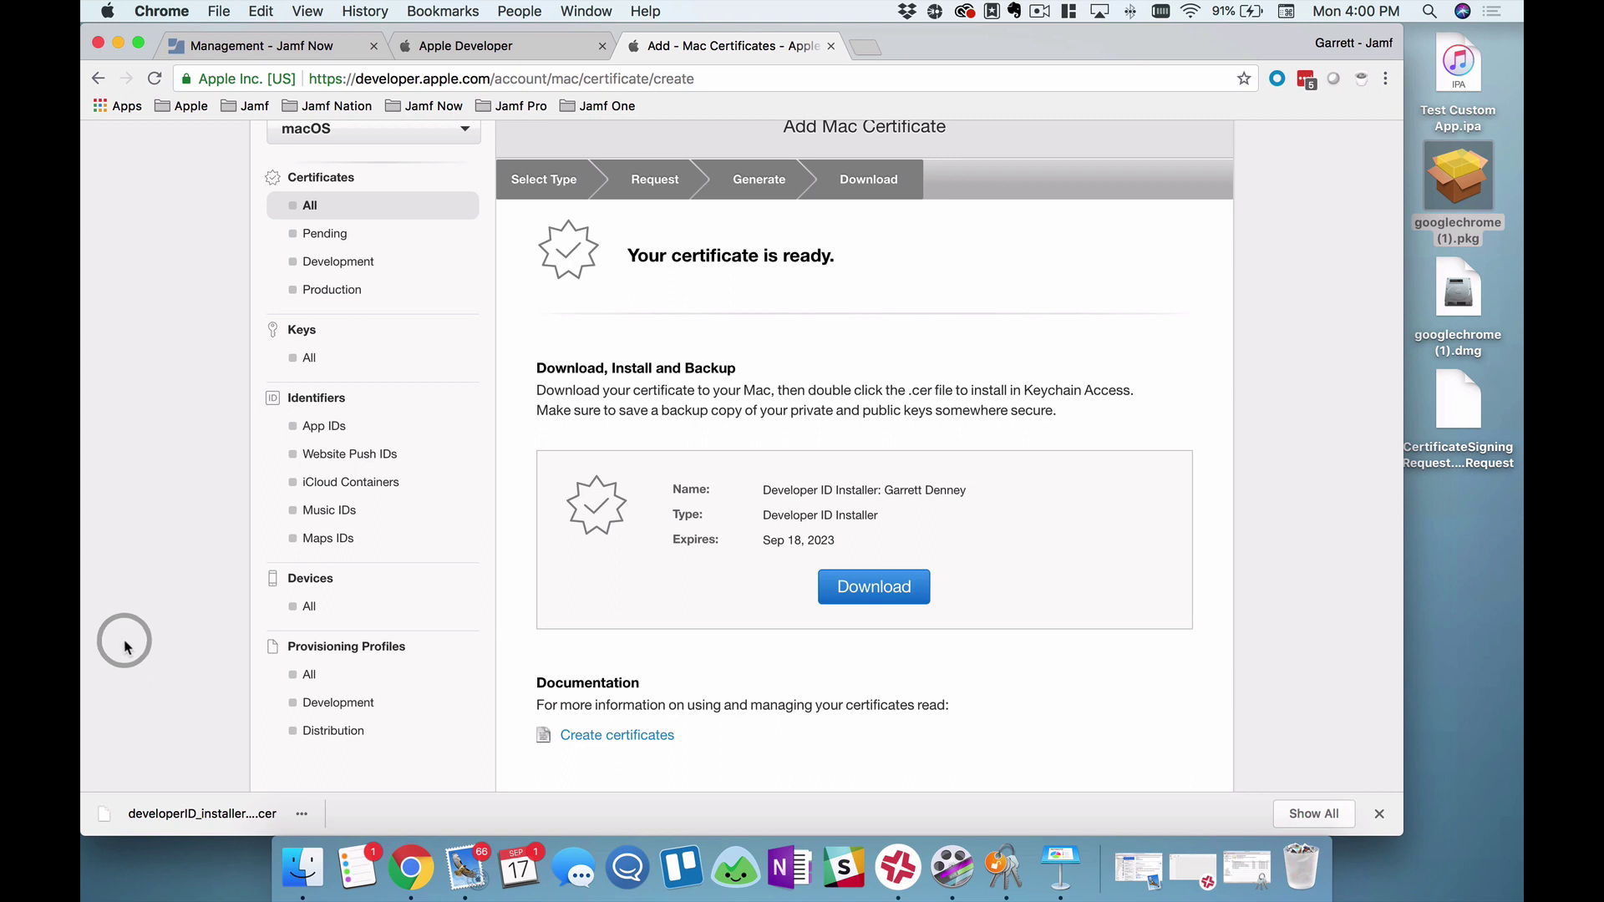
drag(192, 814, 1438, 543)
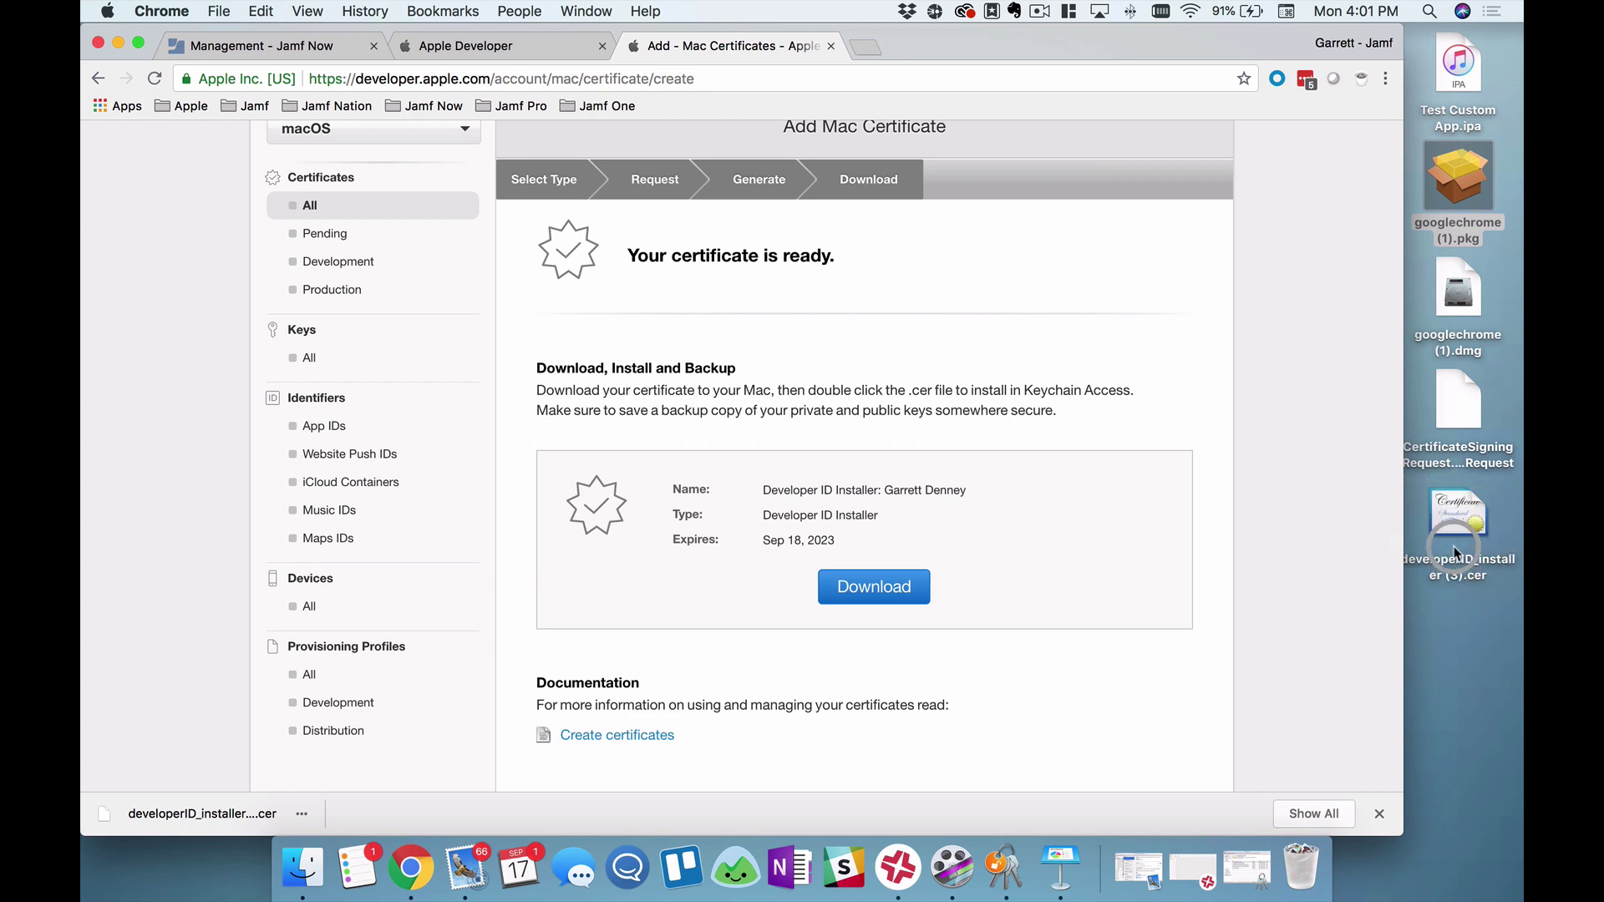
click(1466, 522)
click(1282, 321)
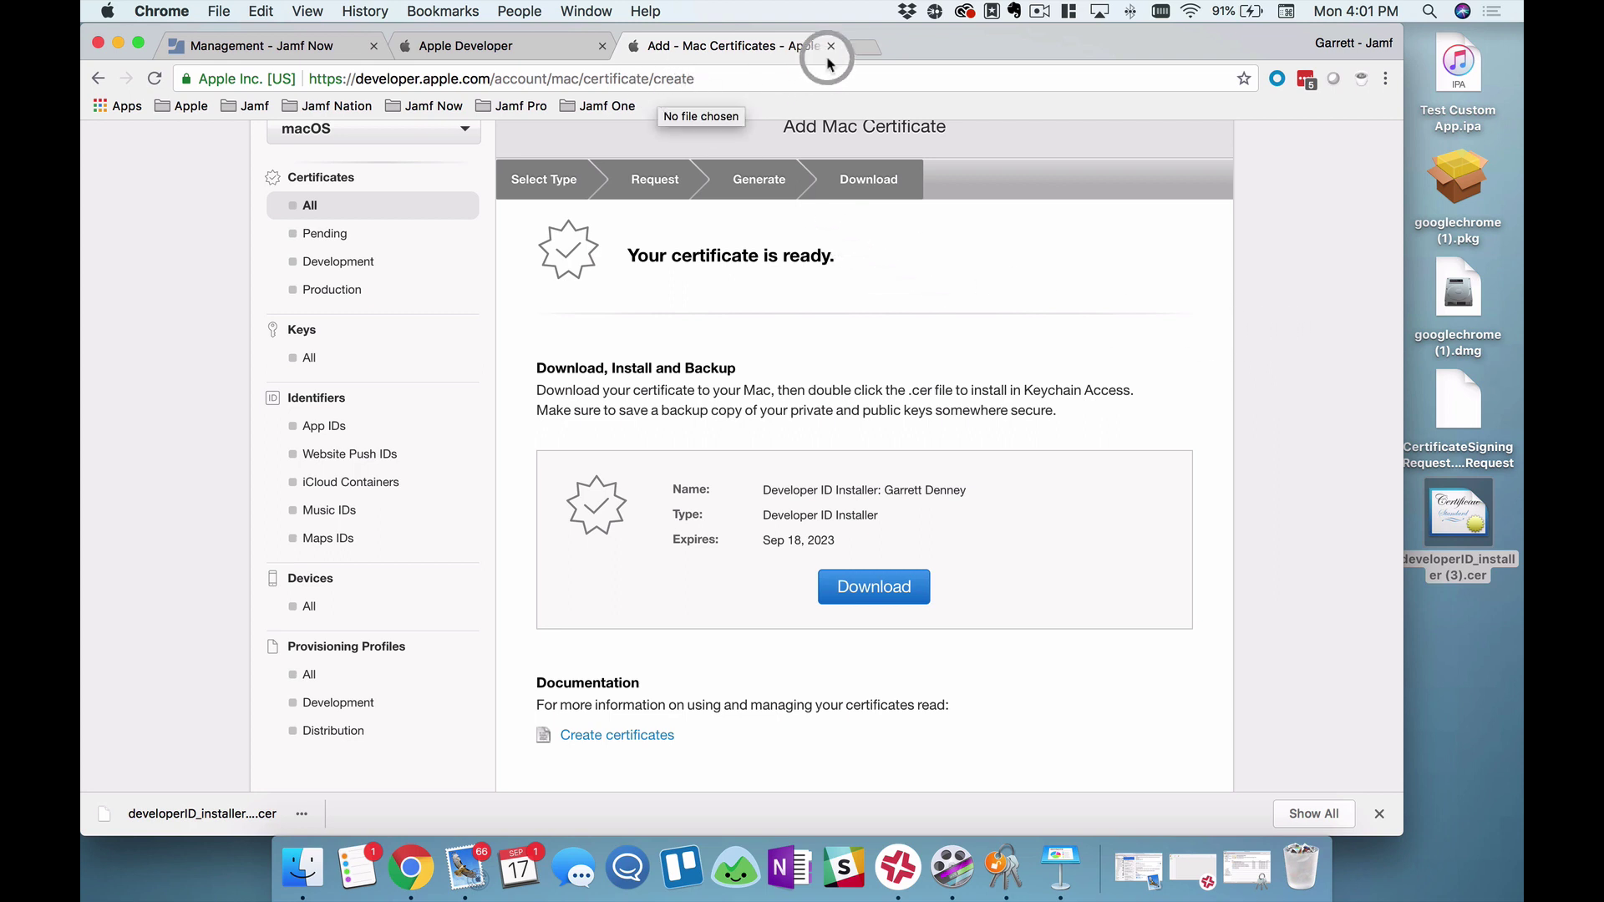
Step: Close both Apple Developer tabs and minimize Chrome
click(602, 47)
click(602, 47)
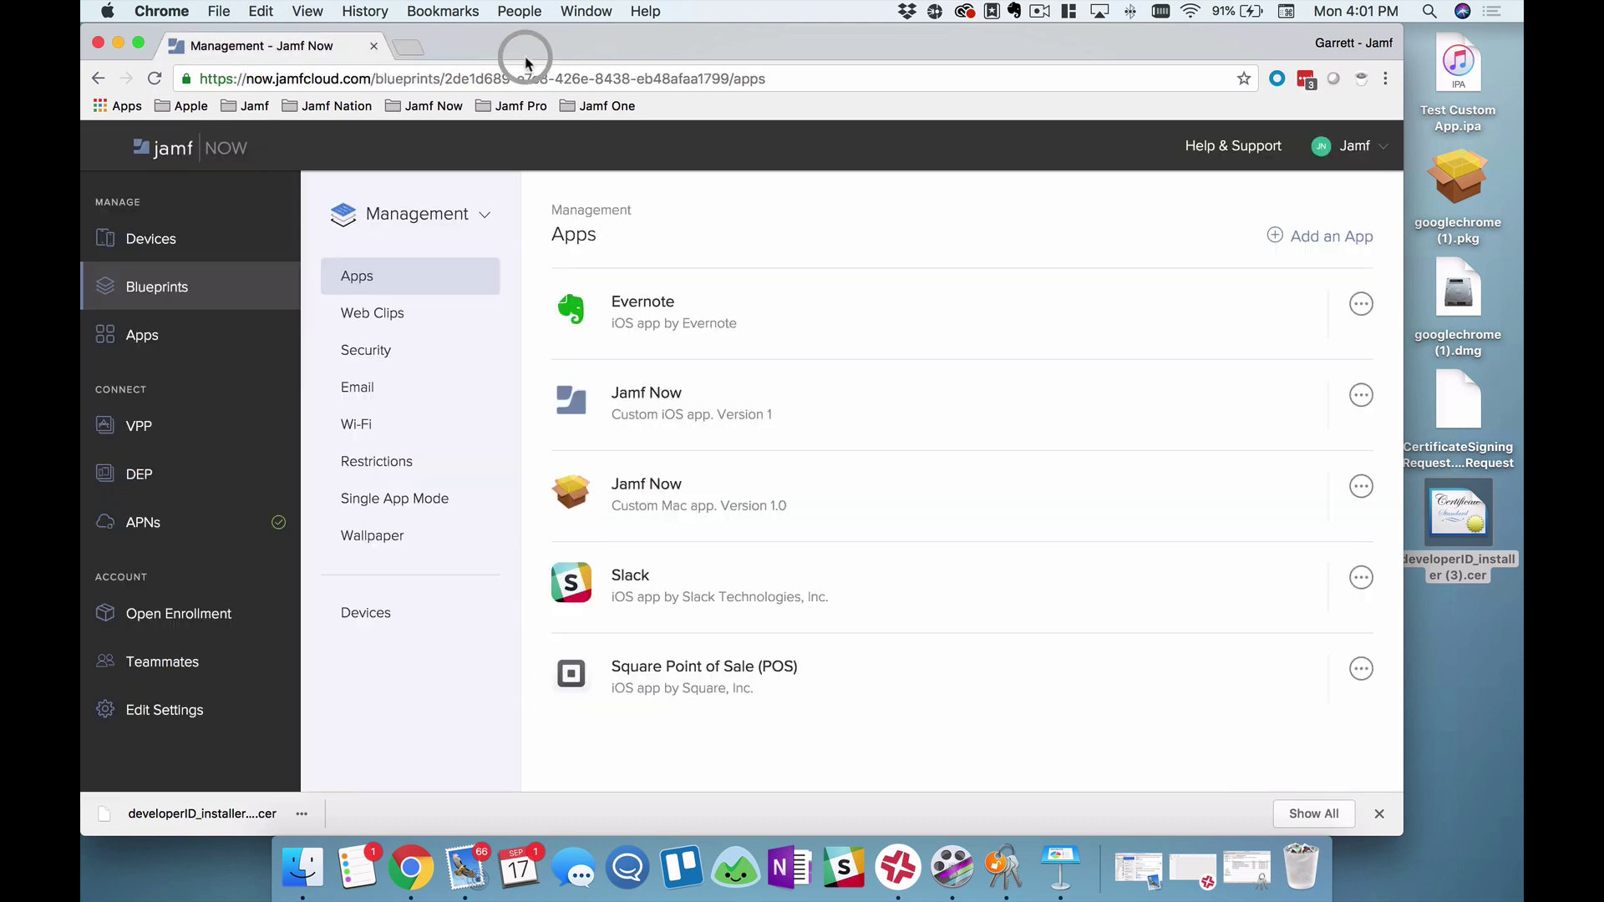
click(120, 45)
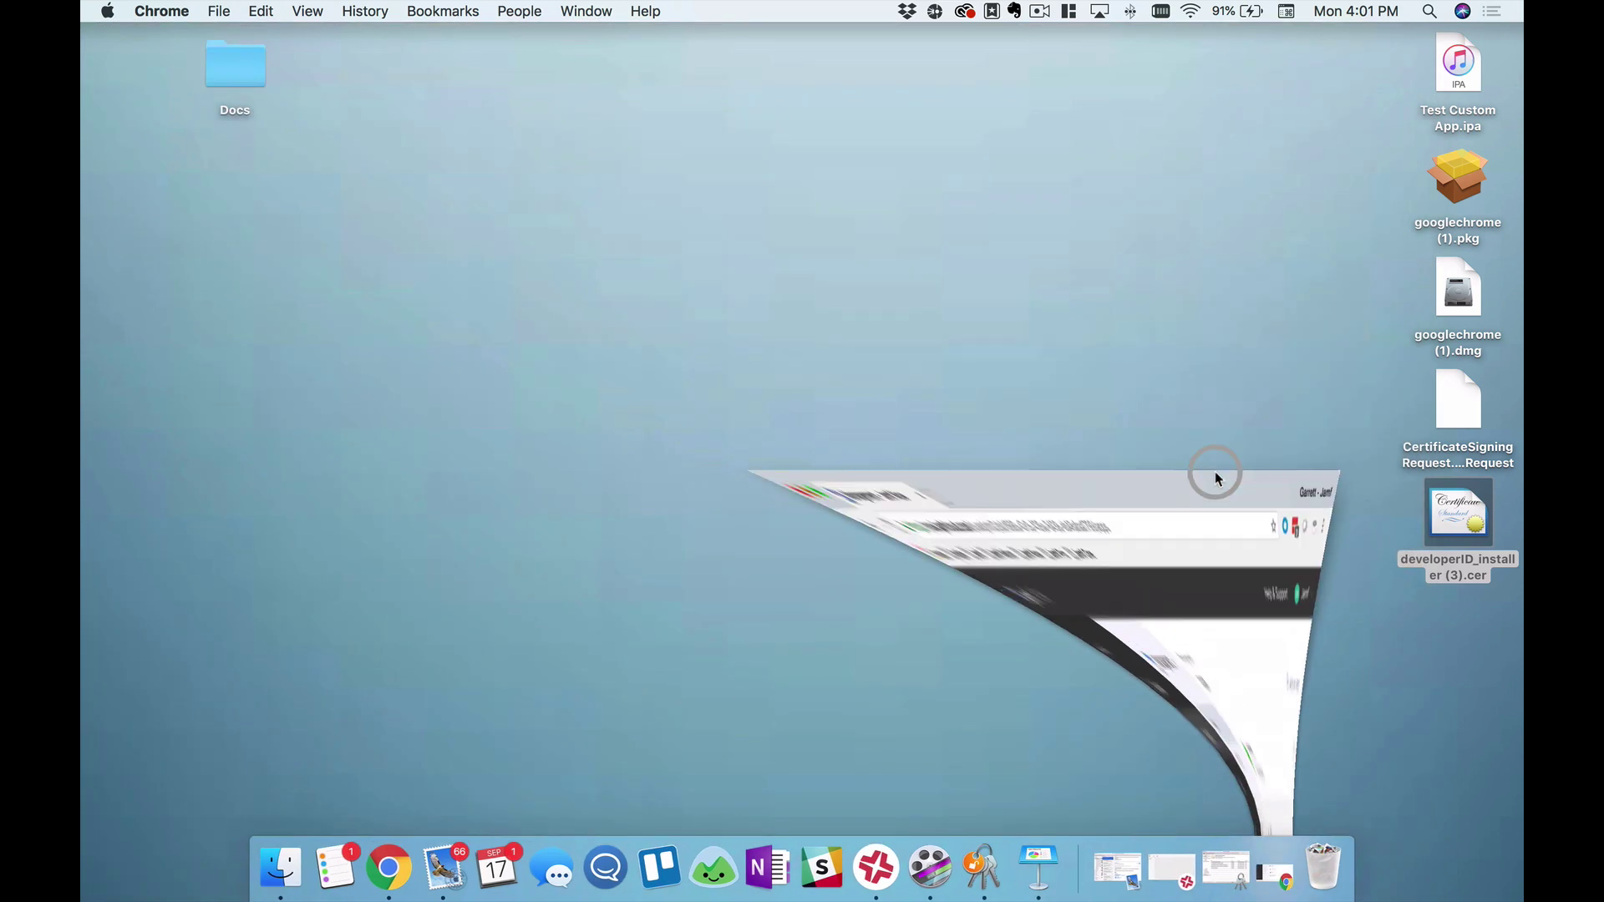
Step: Open developerID_installer (3).cer from the desktop to install it into Keychain Access
click(1216, 472)
click(1449, 517)
click(1452, 519)
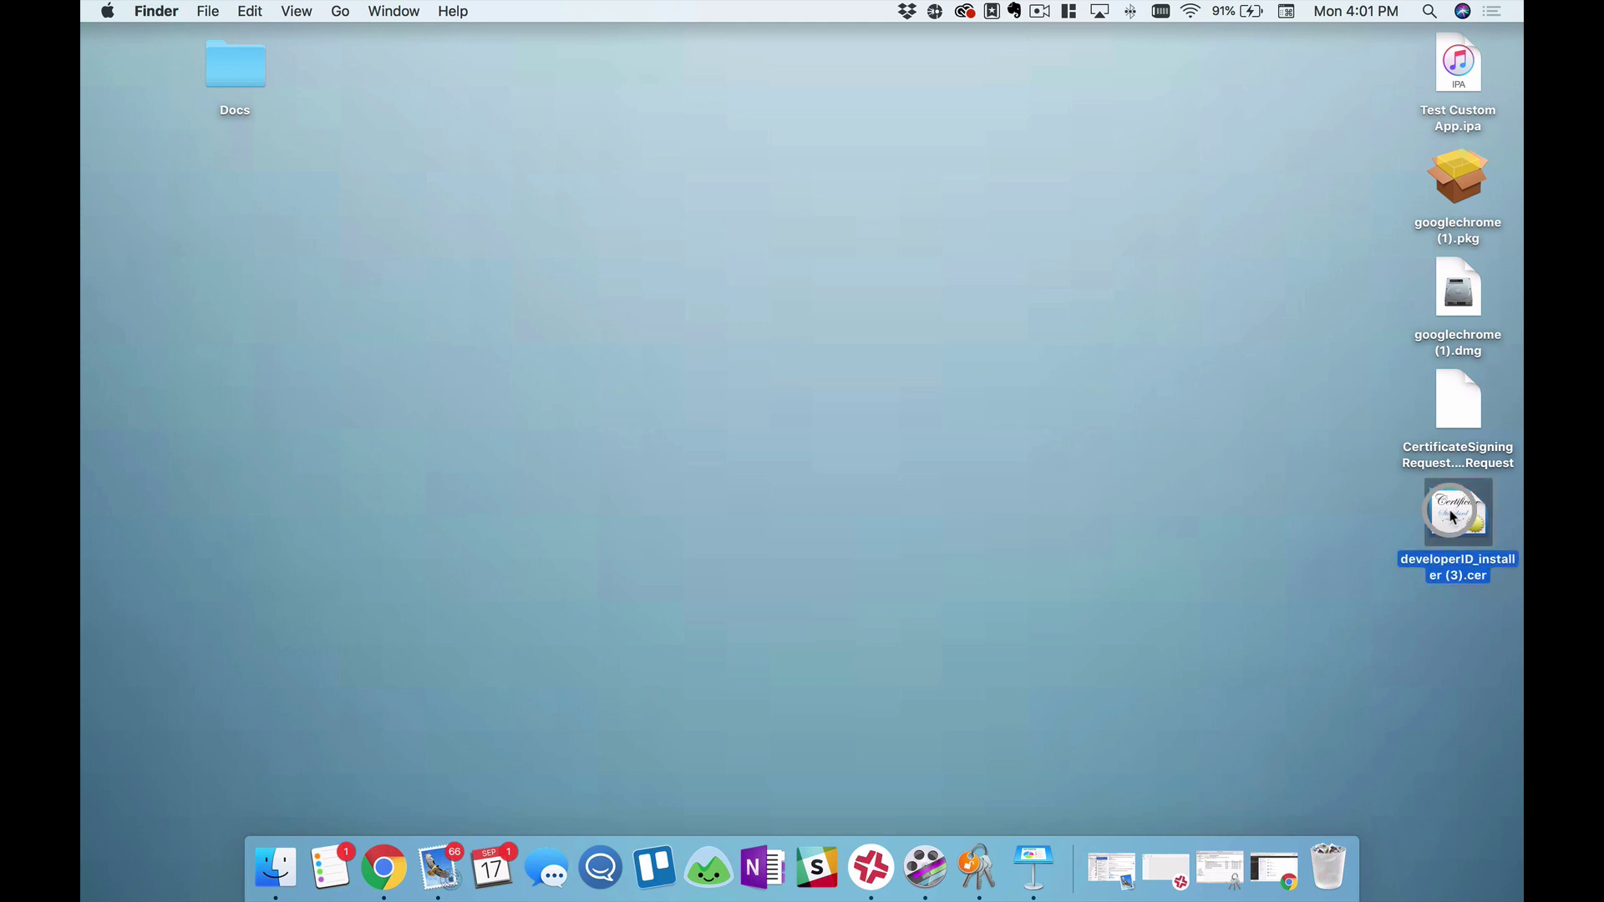
click(1448, 522)
click(1448, 516)
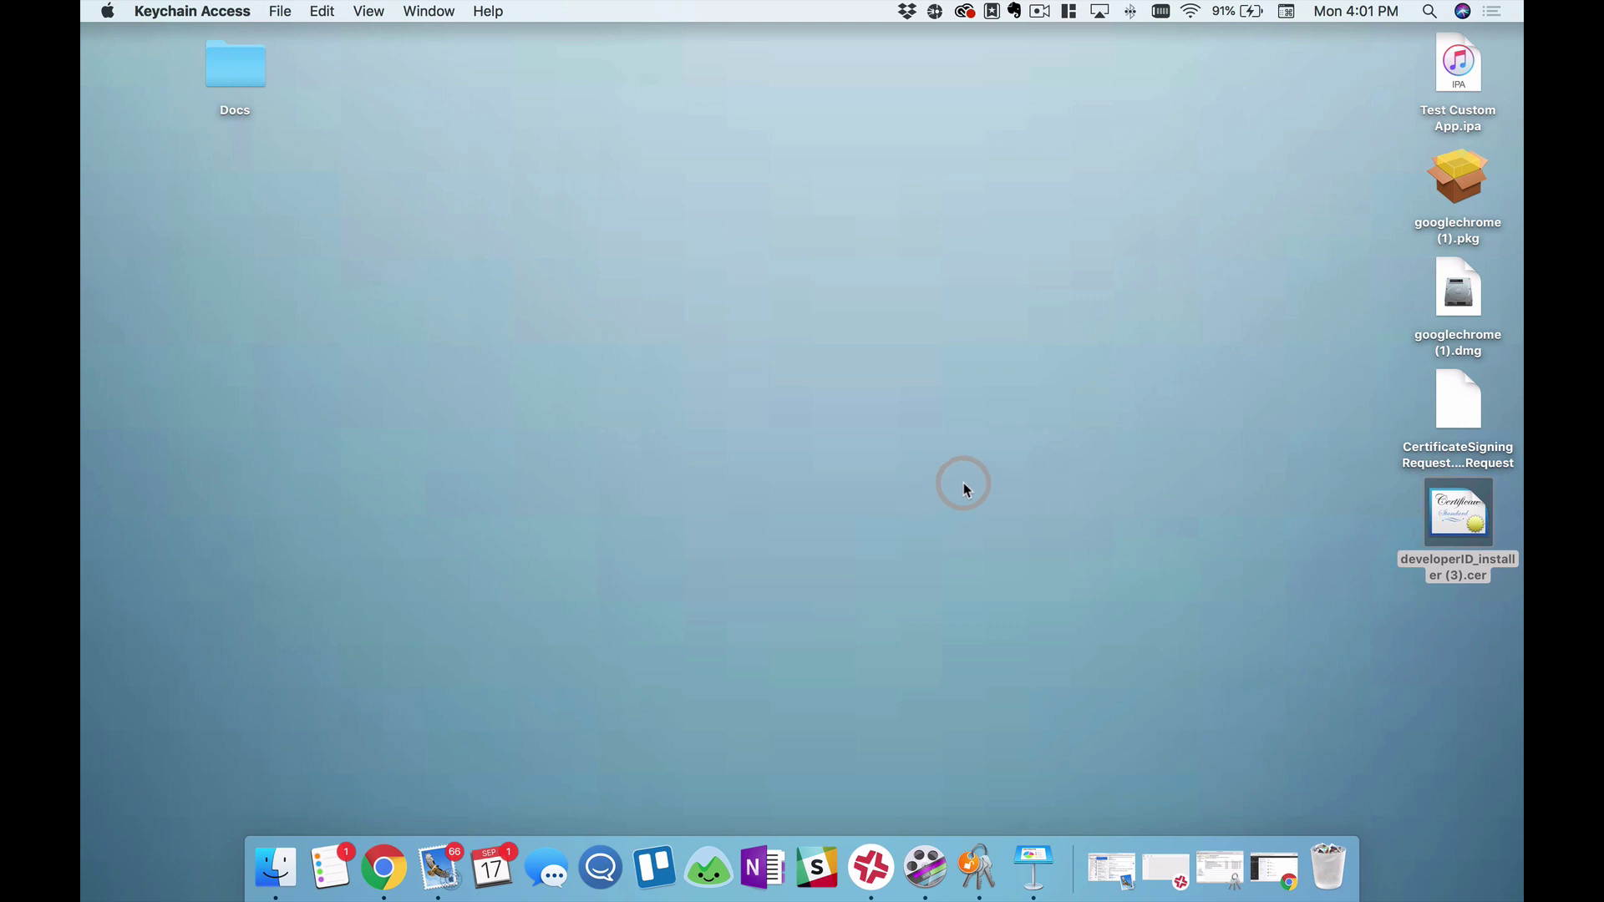
click(929, 535)
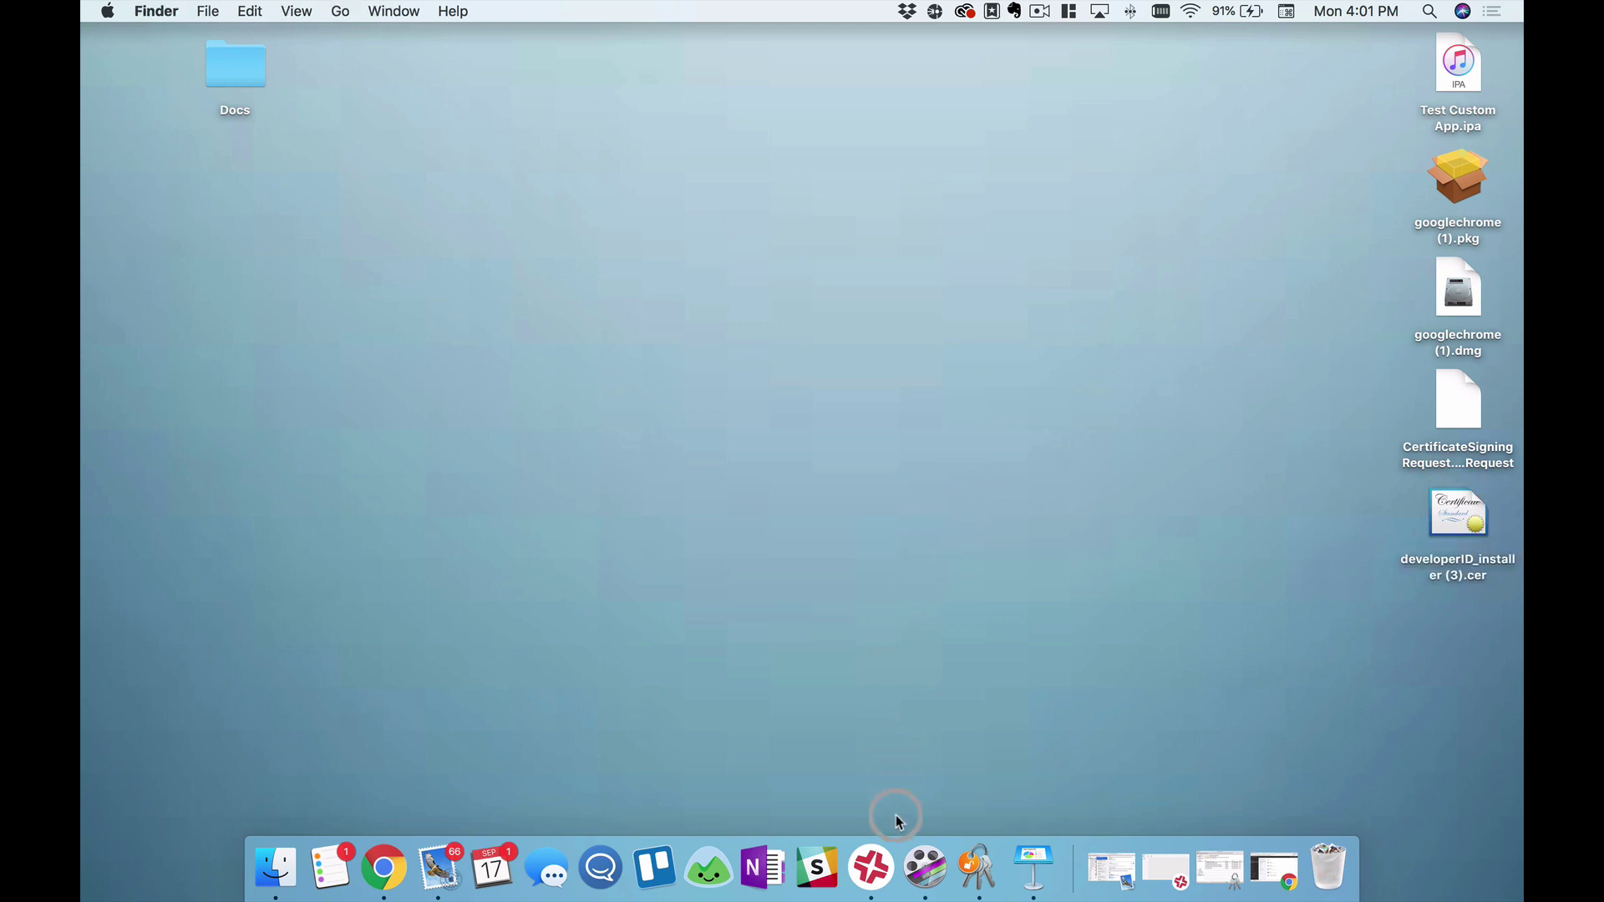
Step: Launch Composer and set its preferences to sign flat PKGs with the Developer ID Installer identity
click(870, 869)
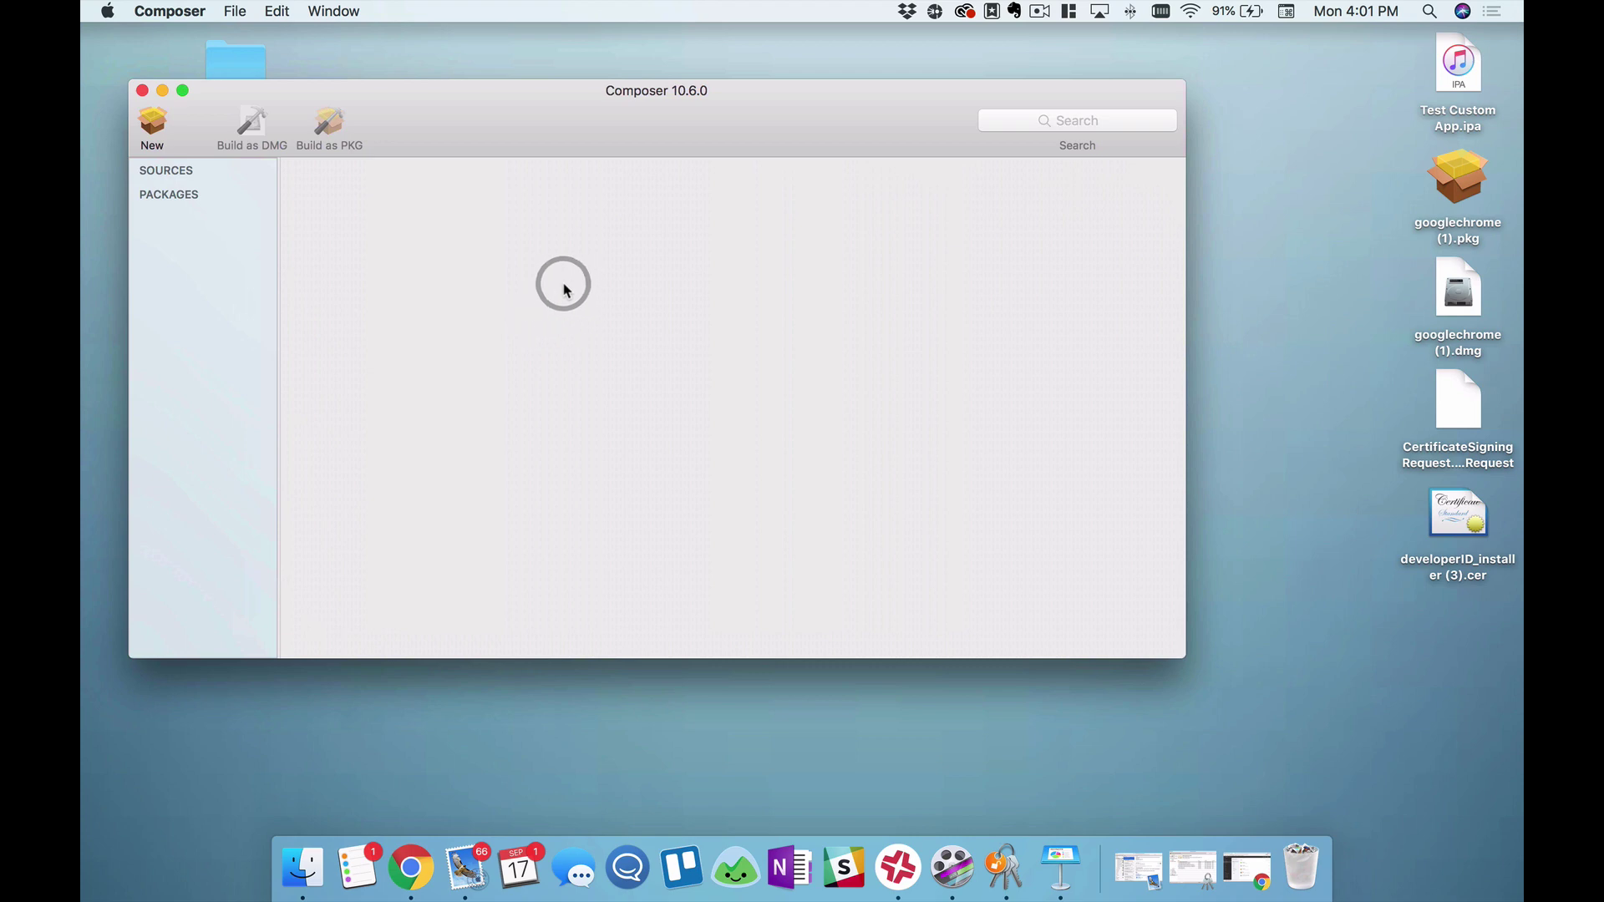
click(183, 14)
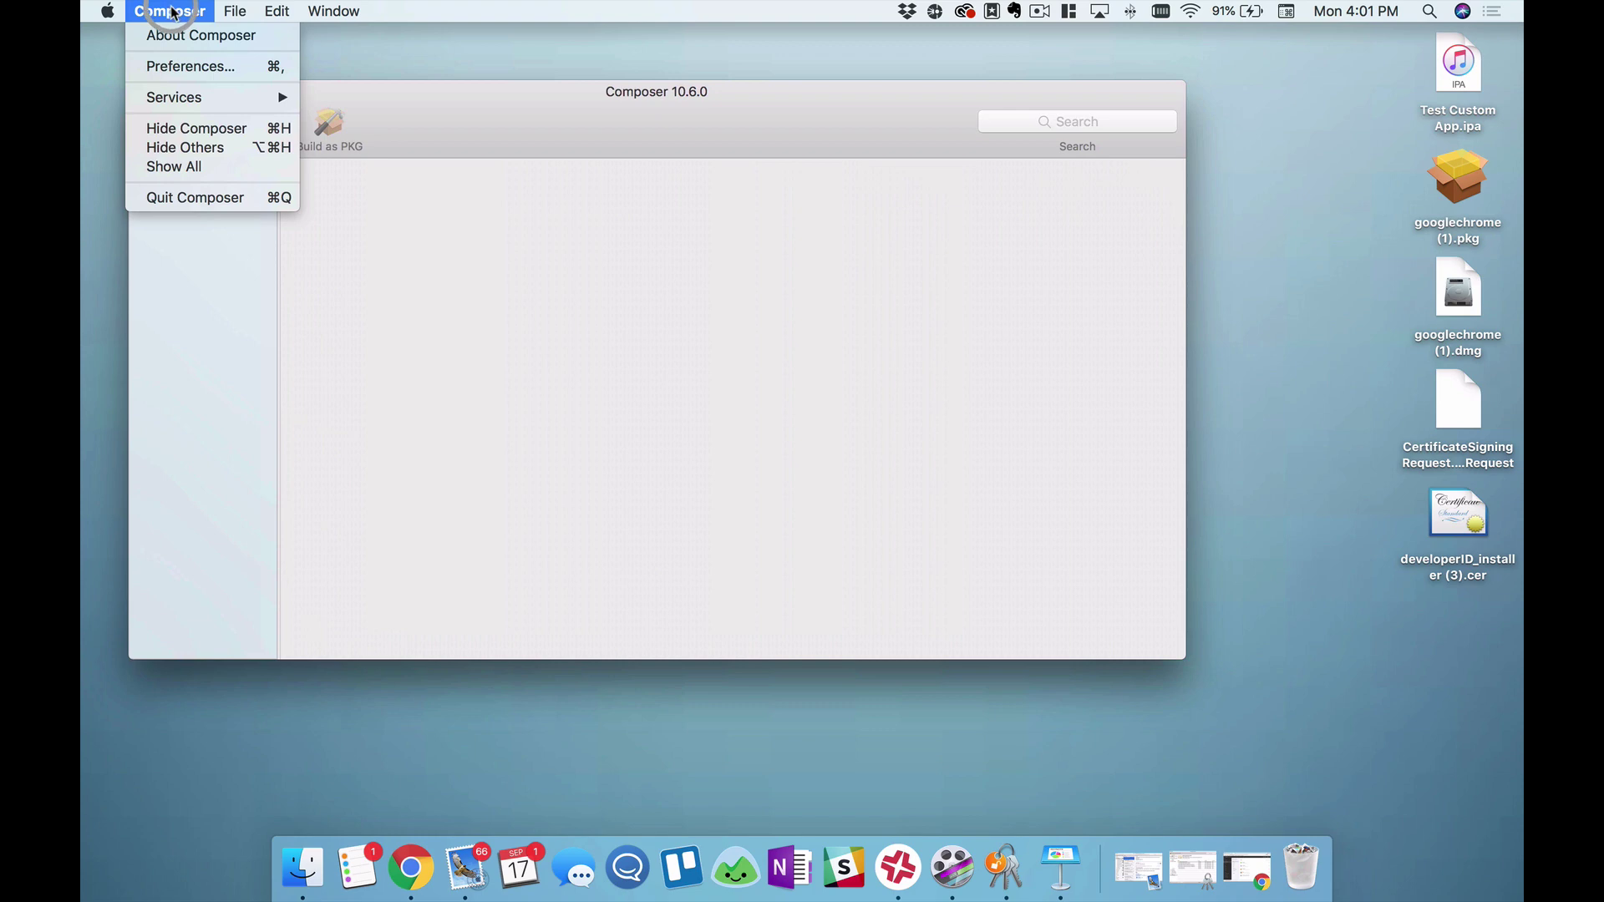
click(215, 71)
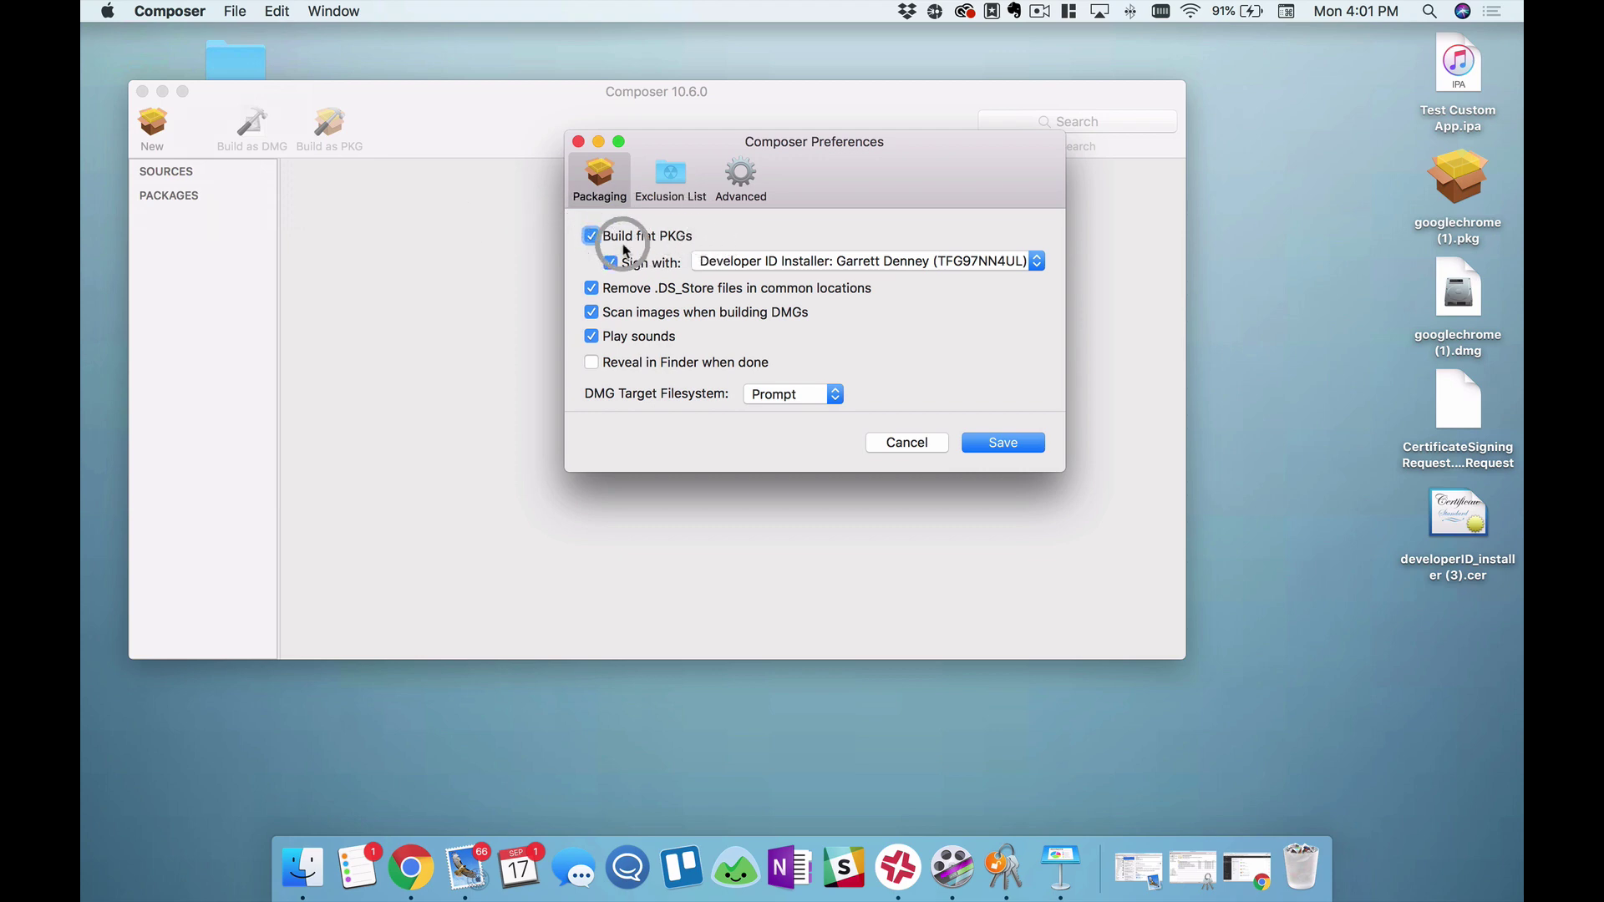
click(735, 269)
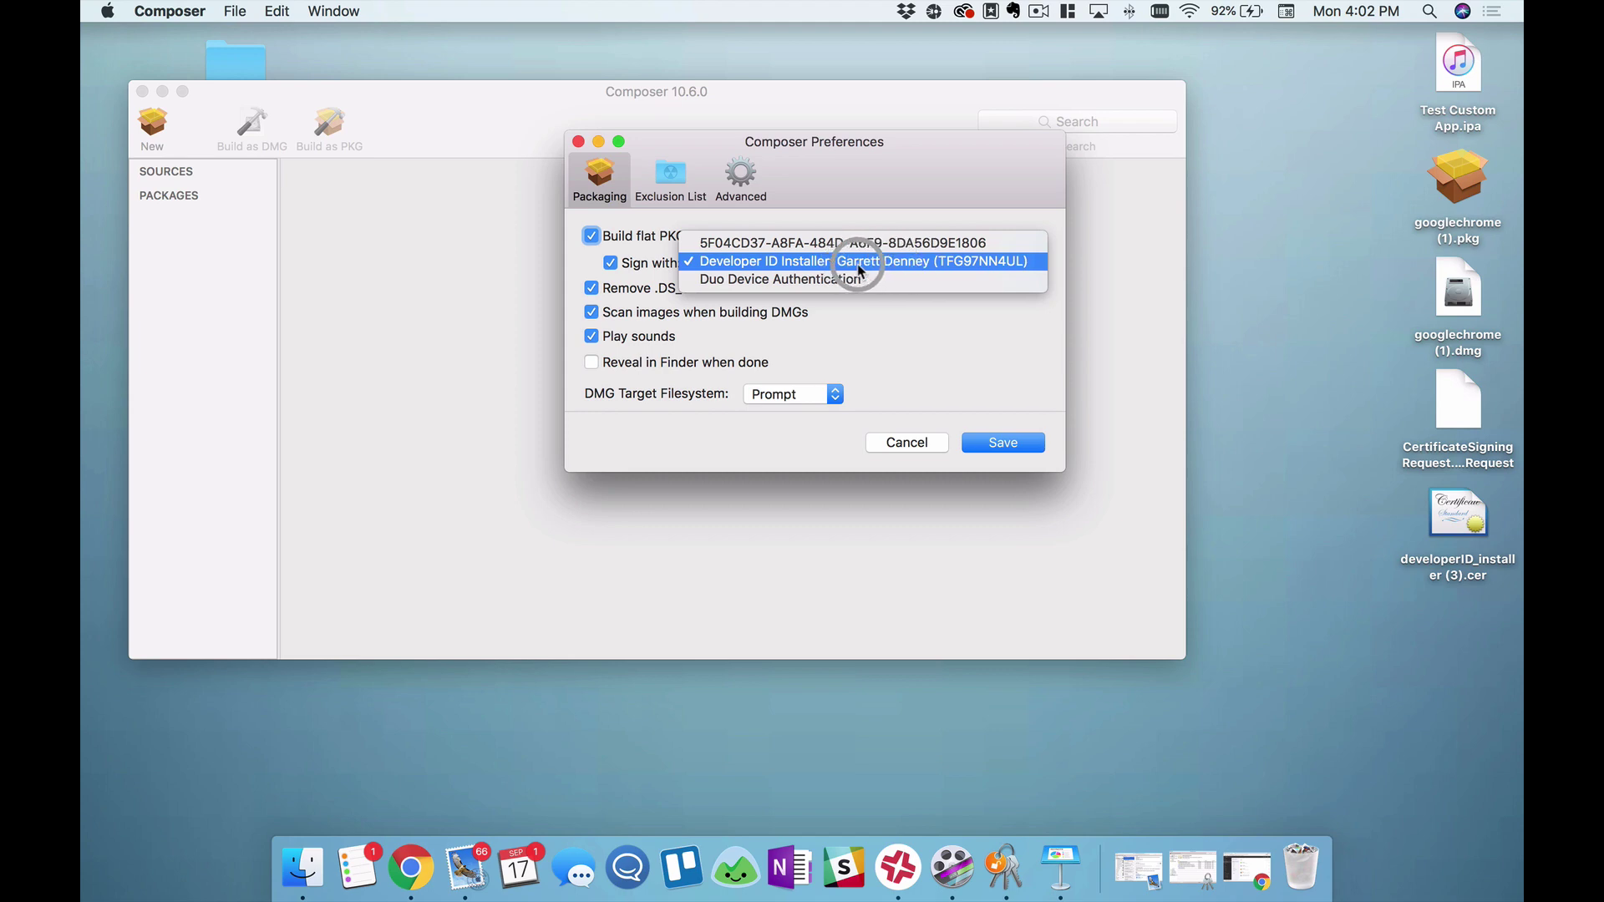
click(964, 263)
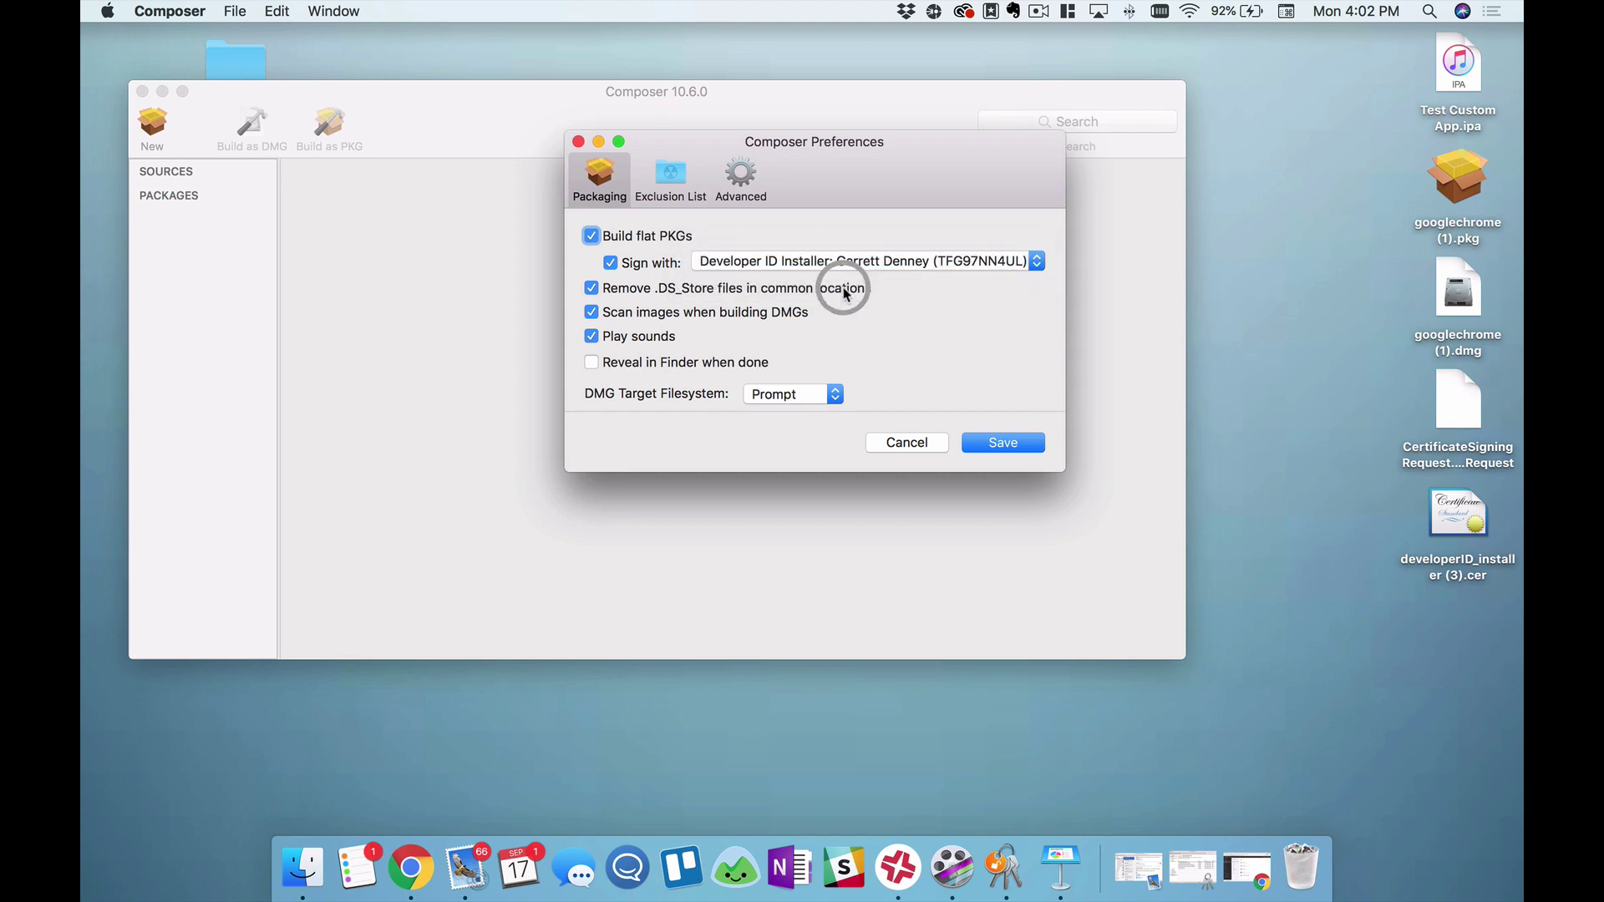
click(885, 436)
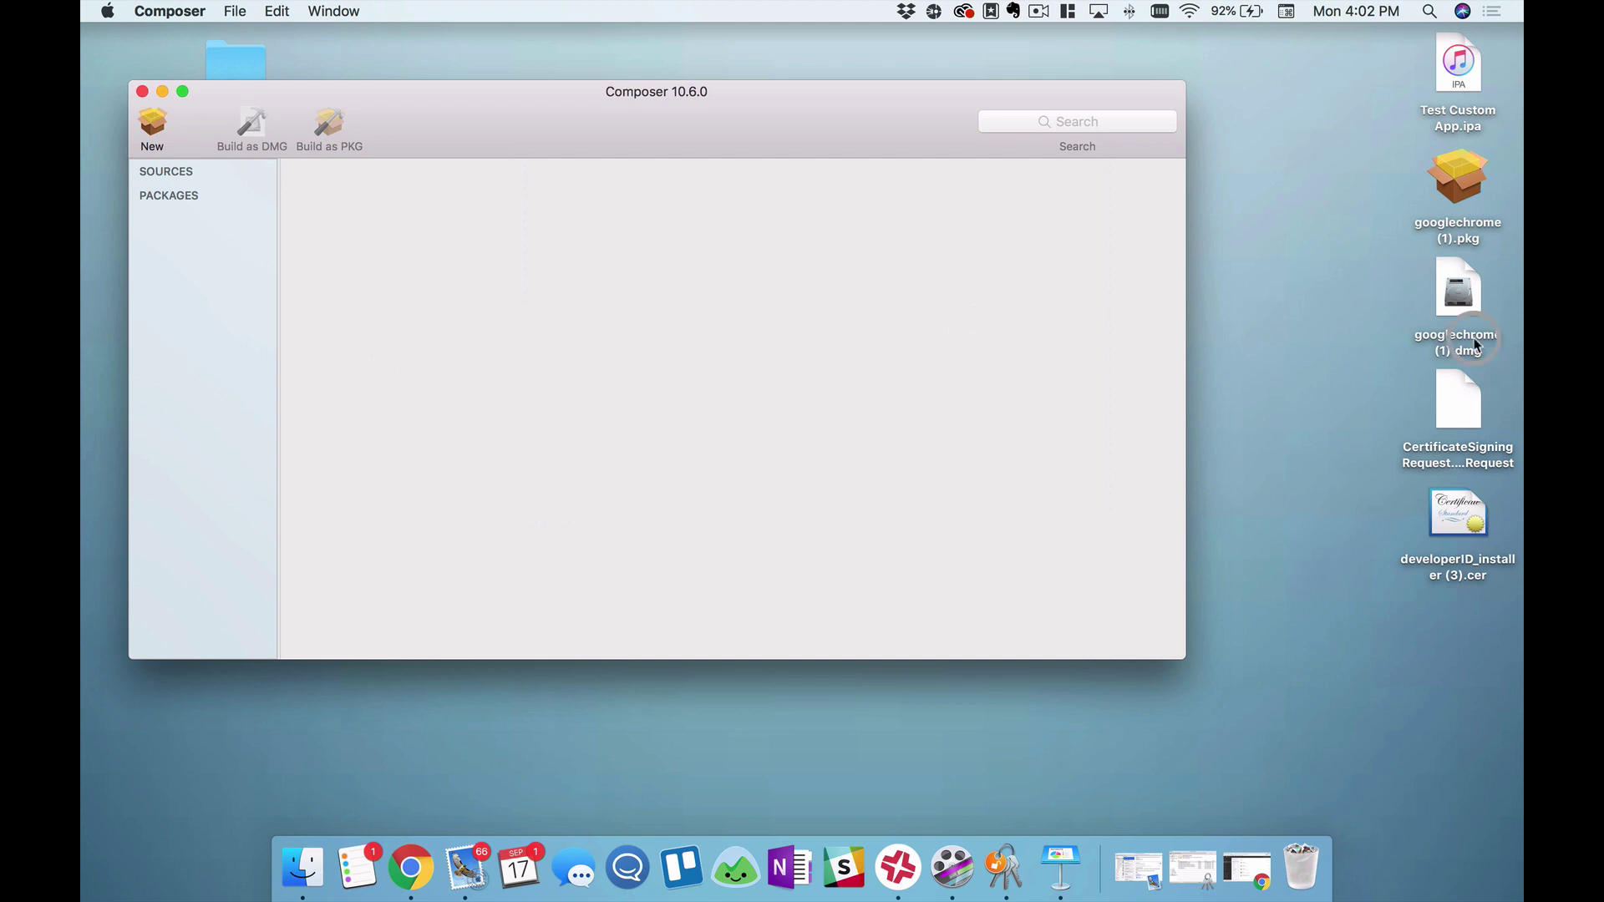
Step: Add googlechrome (1).dmg to Composer, convert it to a source, and view its Google Chrome.app contents
drag(1473, 301, 213, 383)
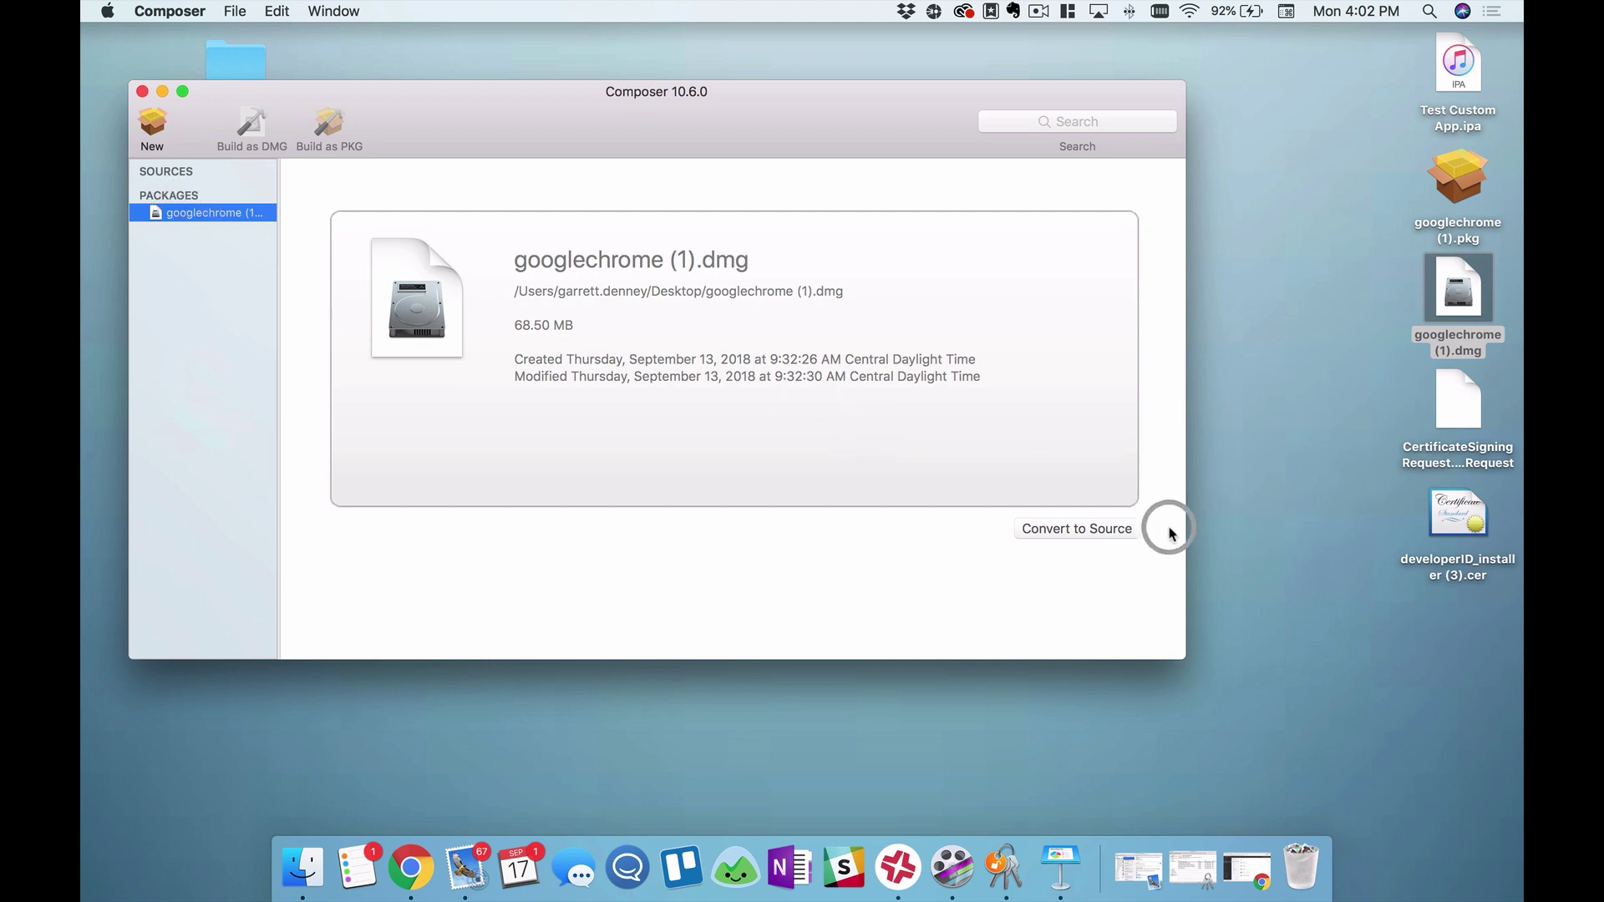
click(1099, 528)
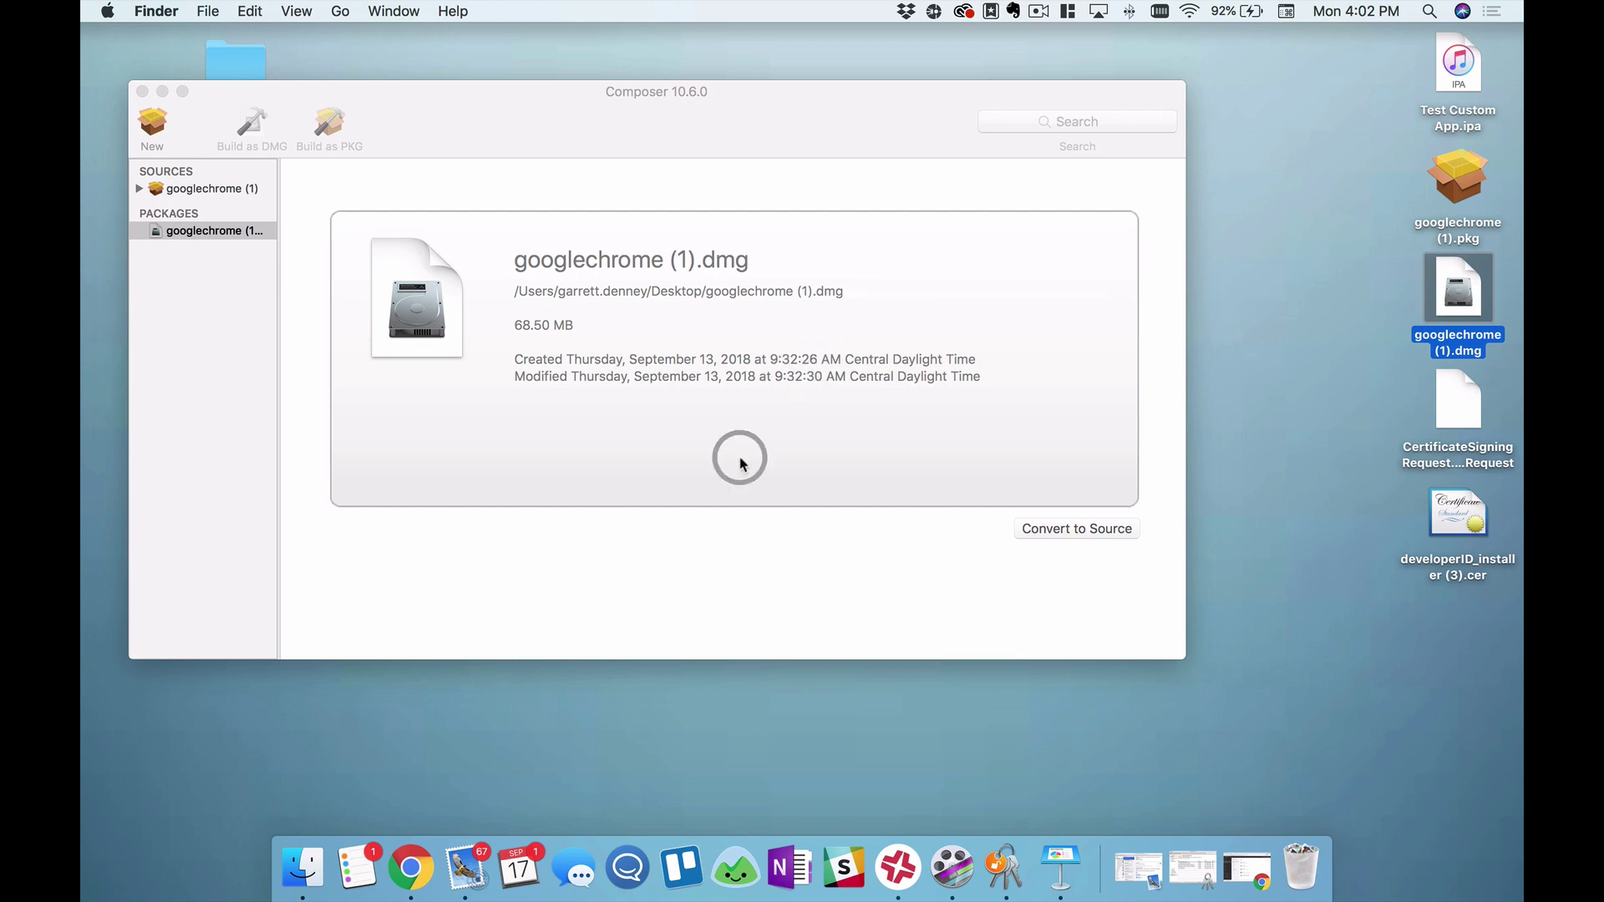
click(571, 494)
click(208, 187)
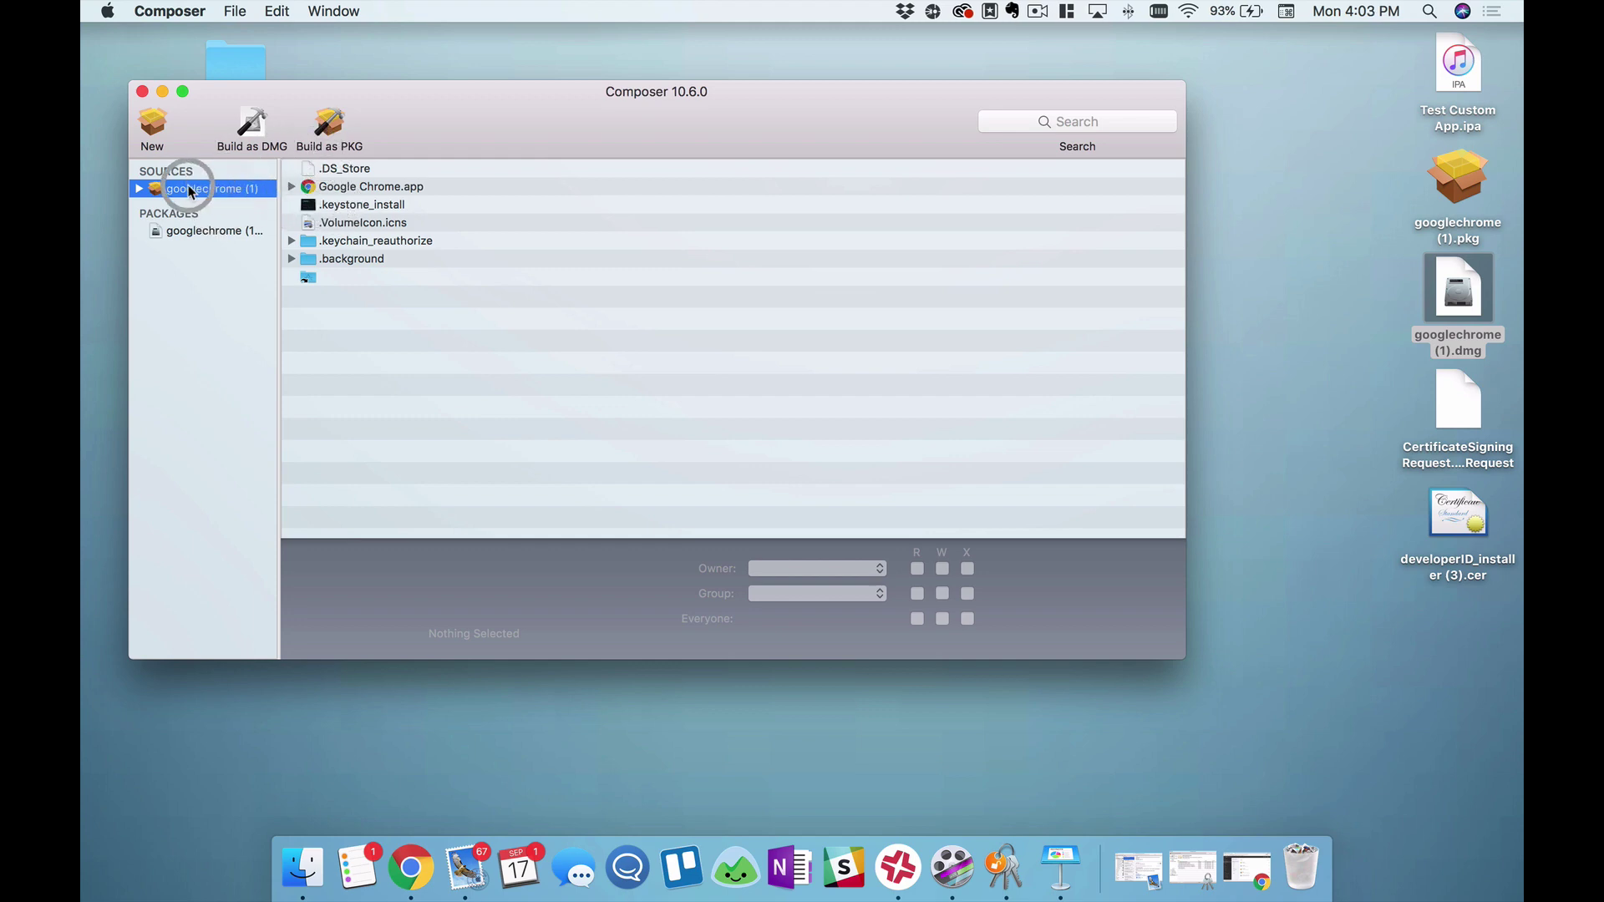
Step: Build the googlechrome (1) source as a PKG saved to the Desktop
click(331, 123)
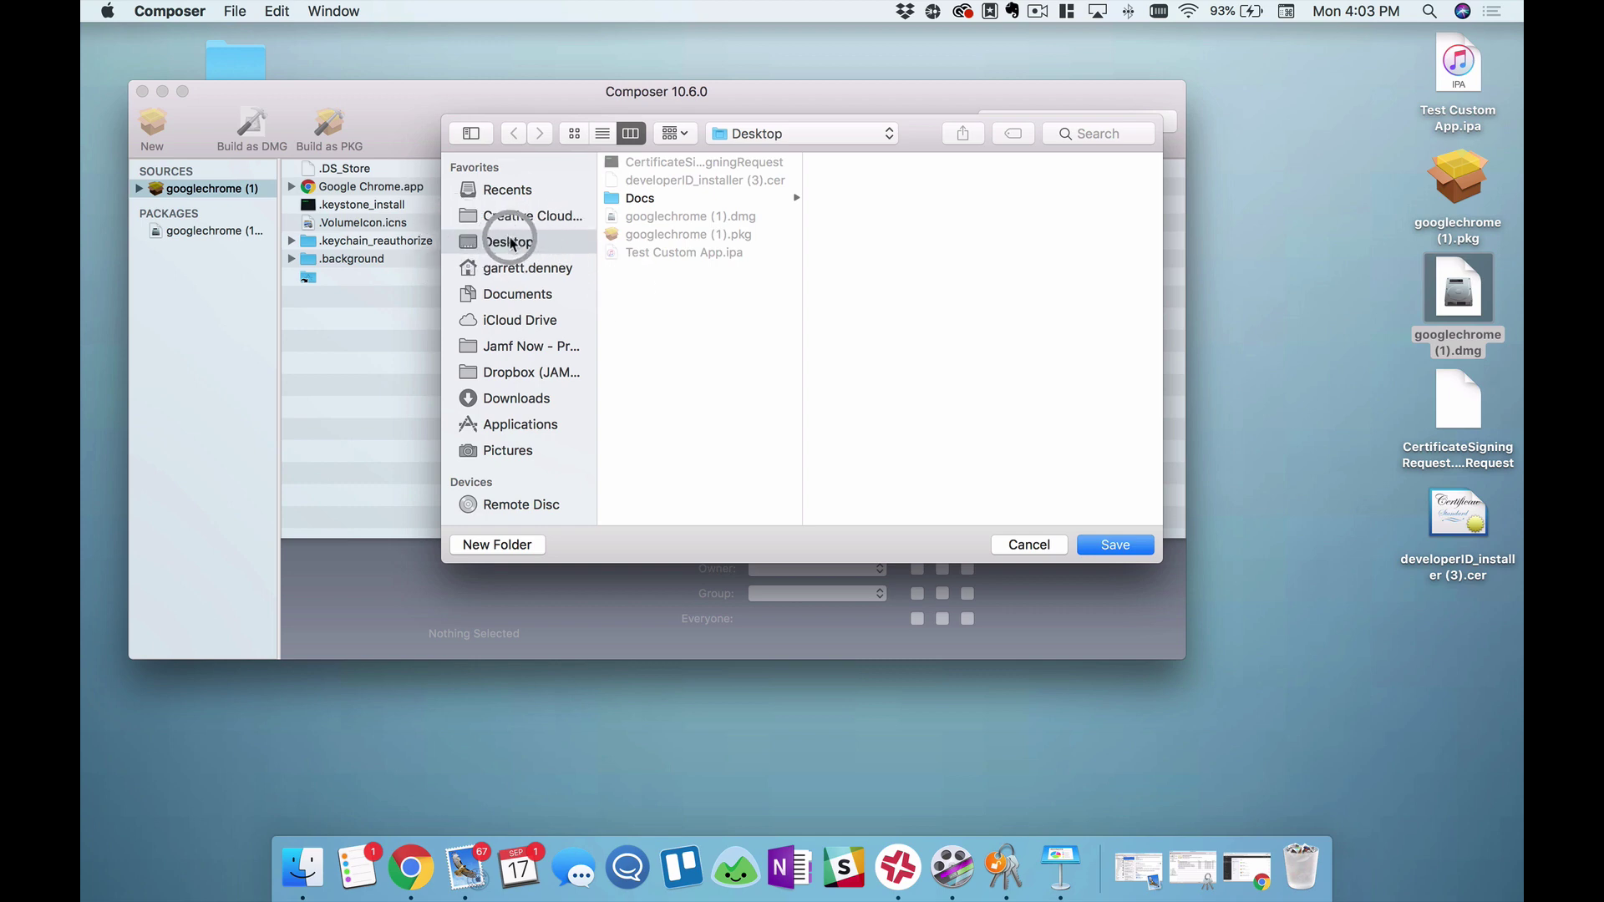
click(1145, 553)
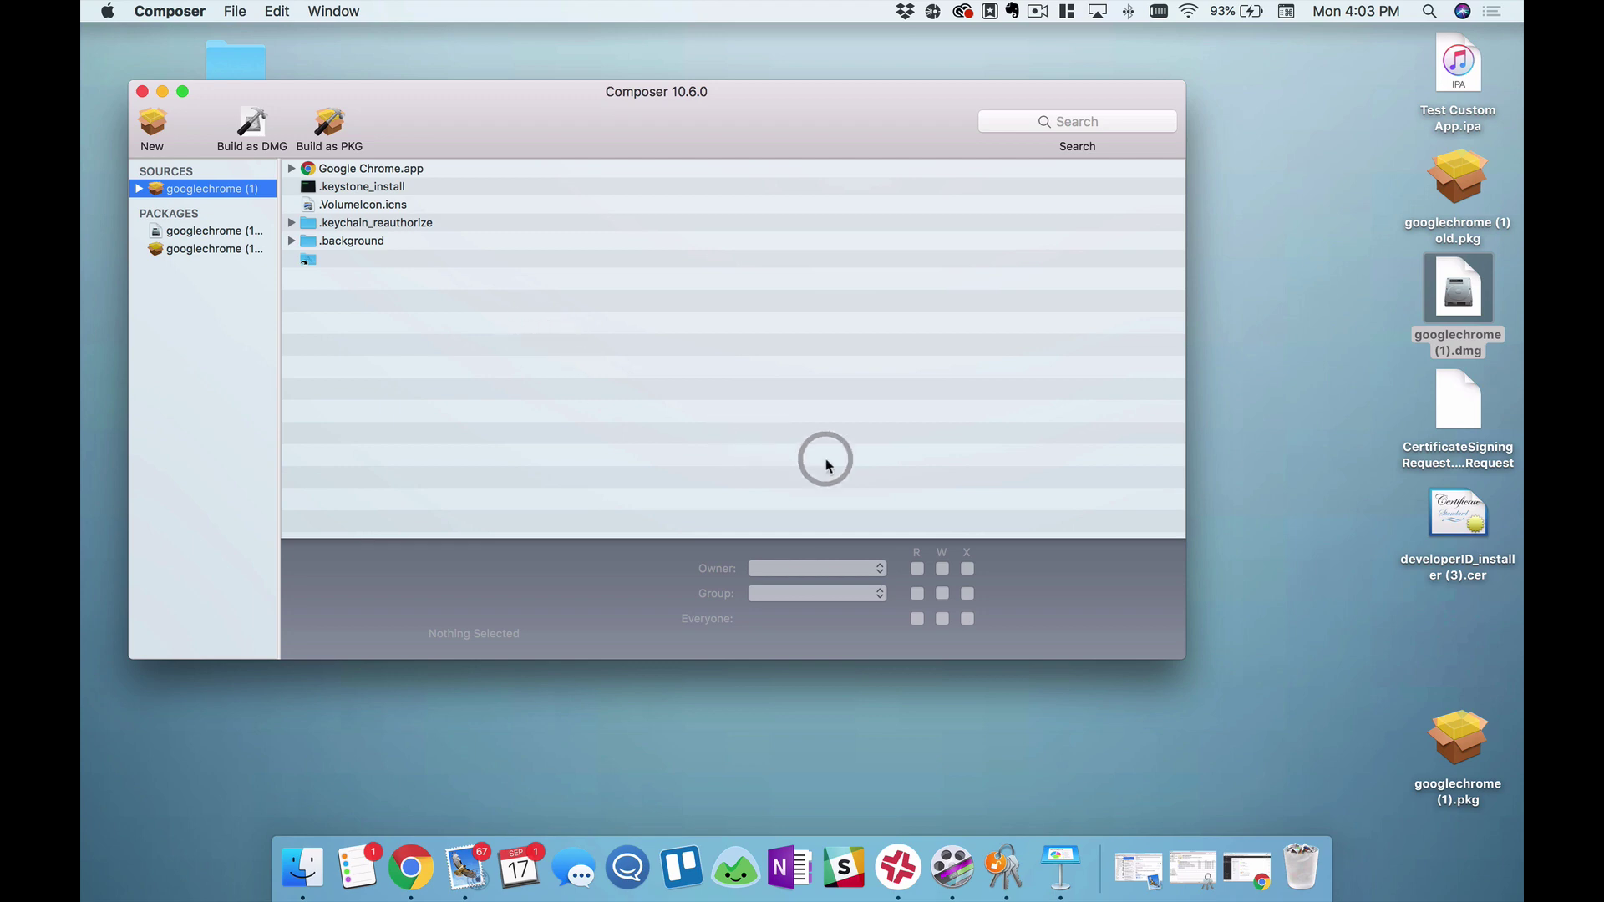
Step: Place the new googlechrome (1).pkg beside googlechrome (1) old.pkg at the top of the desktop and select it
drag(1462, 752, 1463, 628)
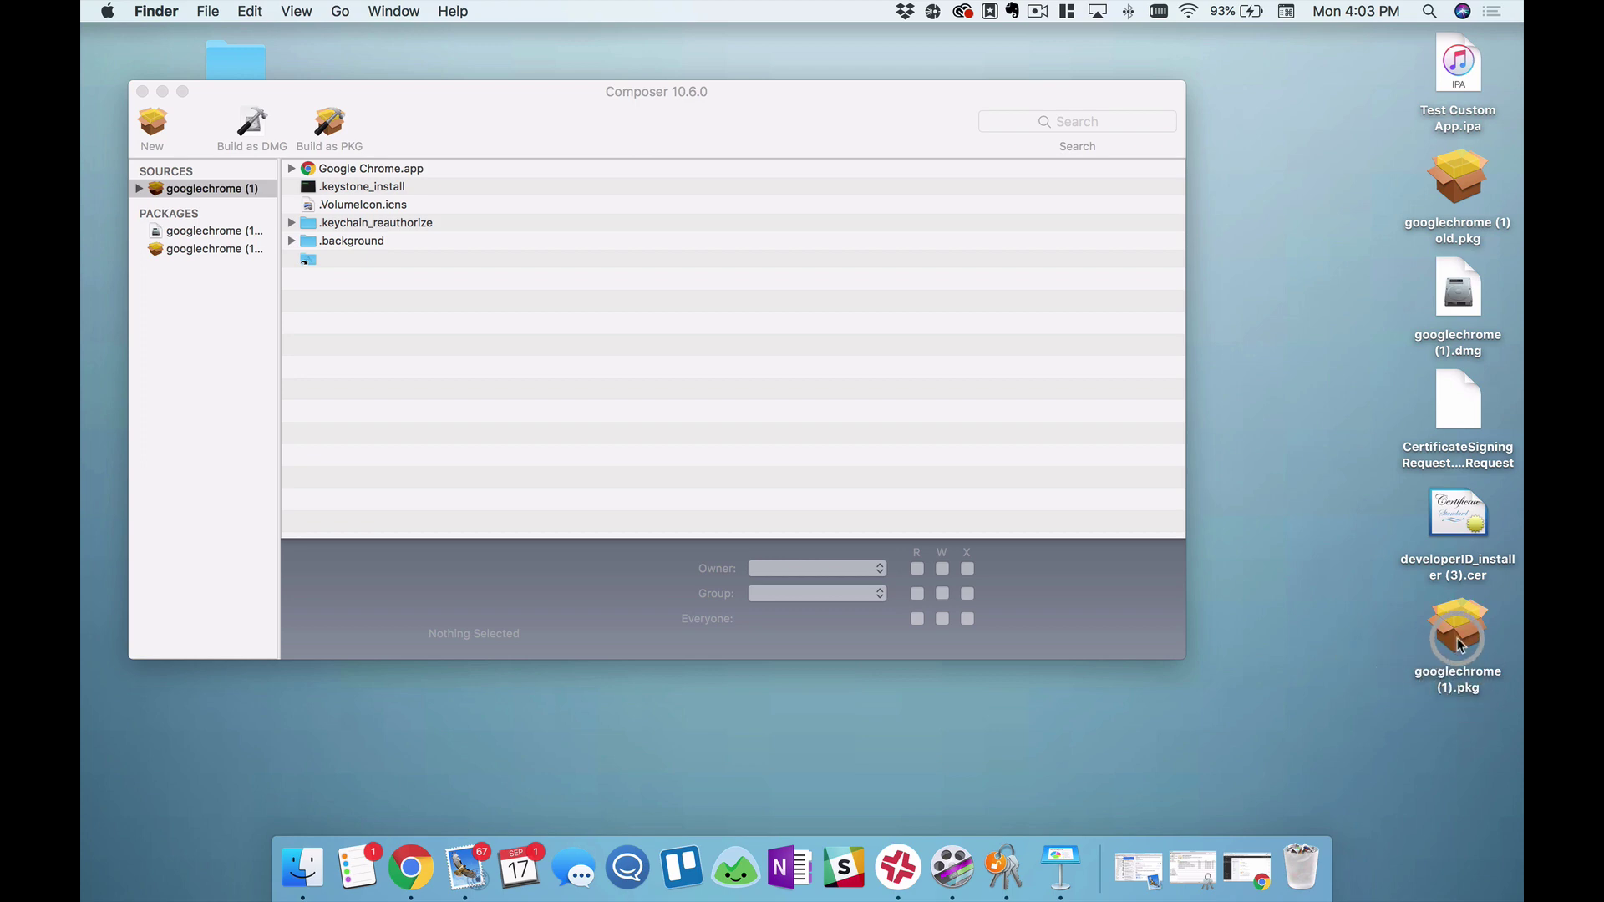
drag(1460, 643, 1342, 188)
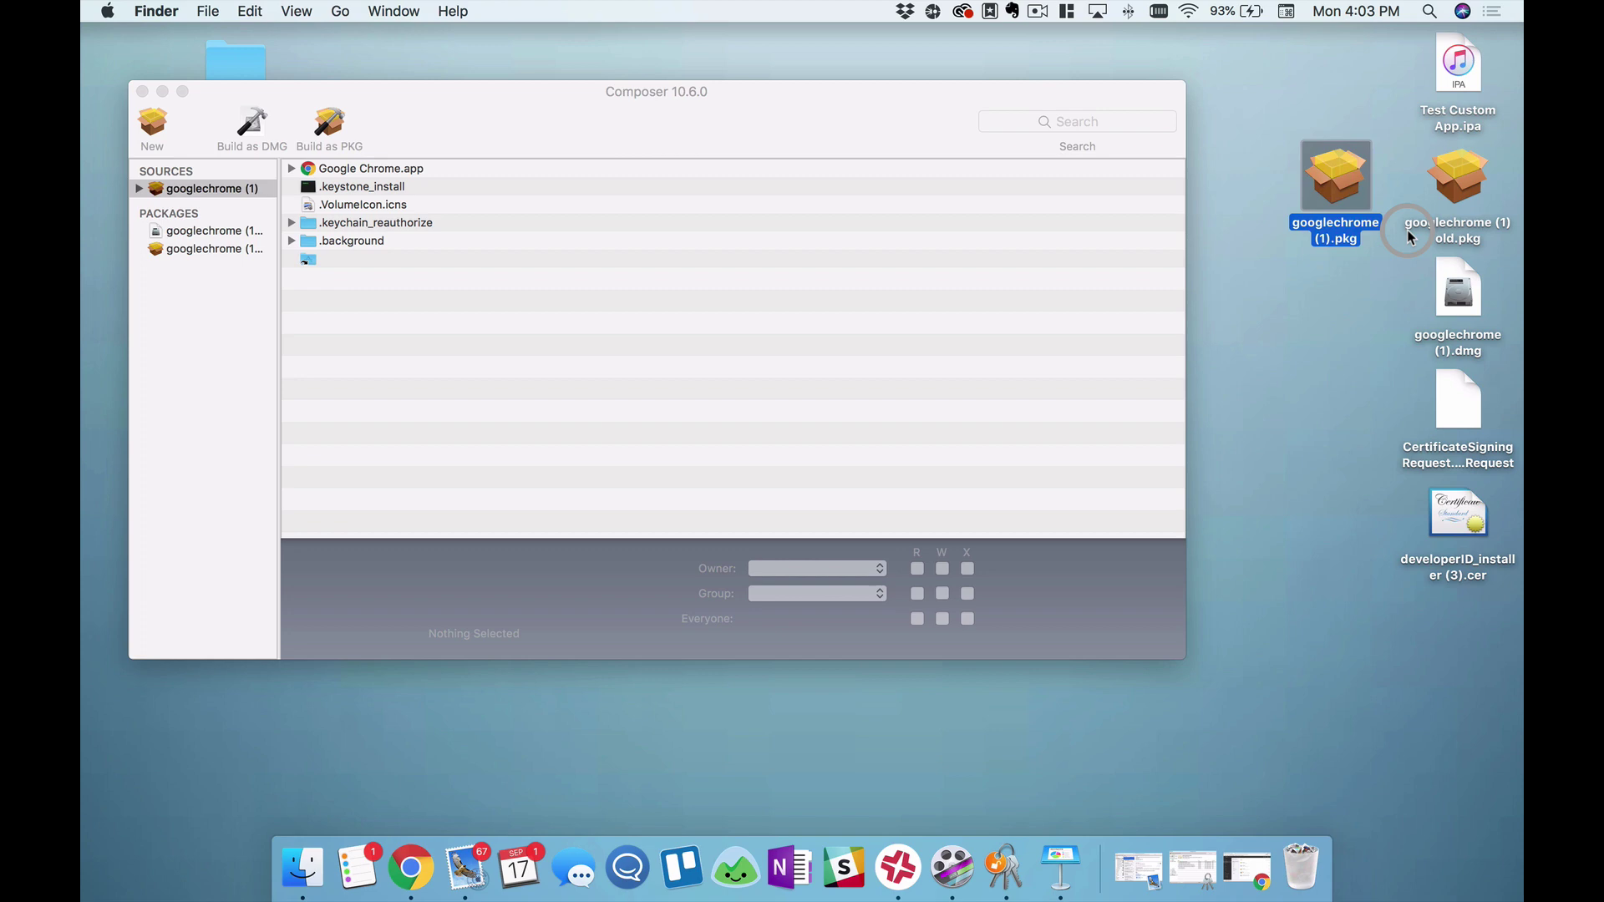
click(1318, 269)
drag(1325, 168, 1328, 177)
click(1300, 314)
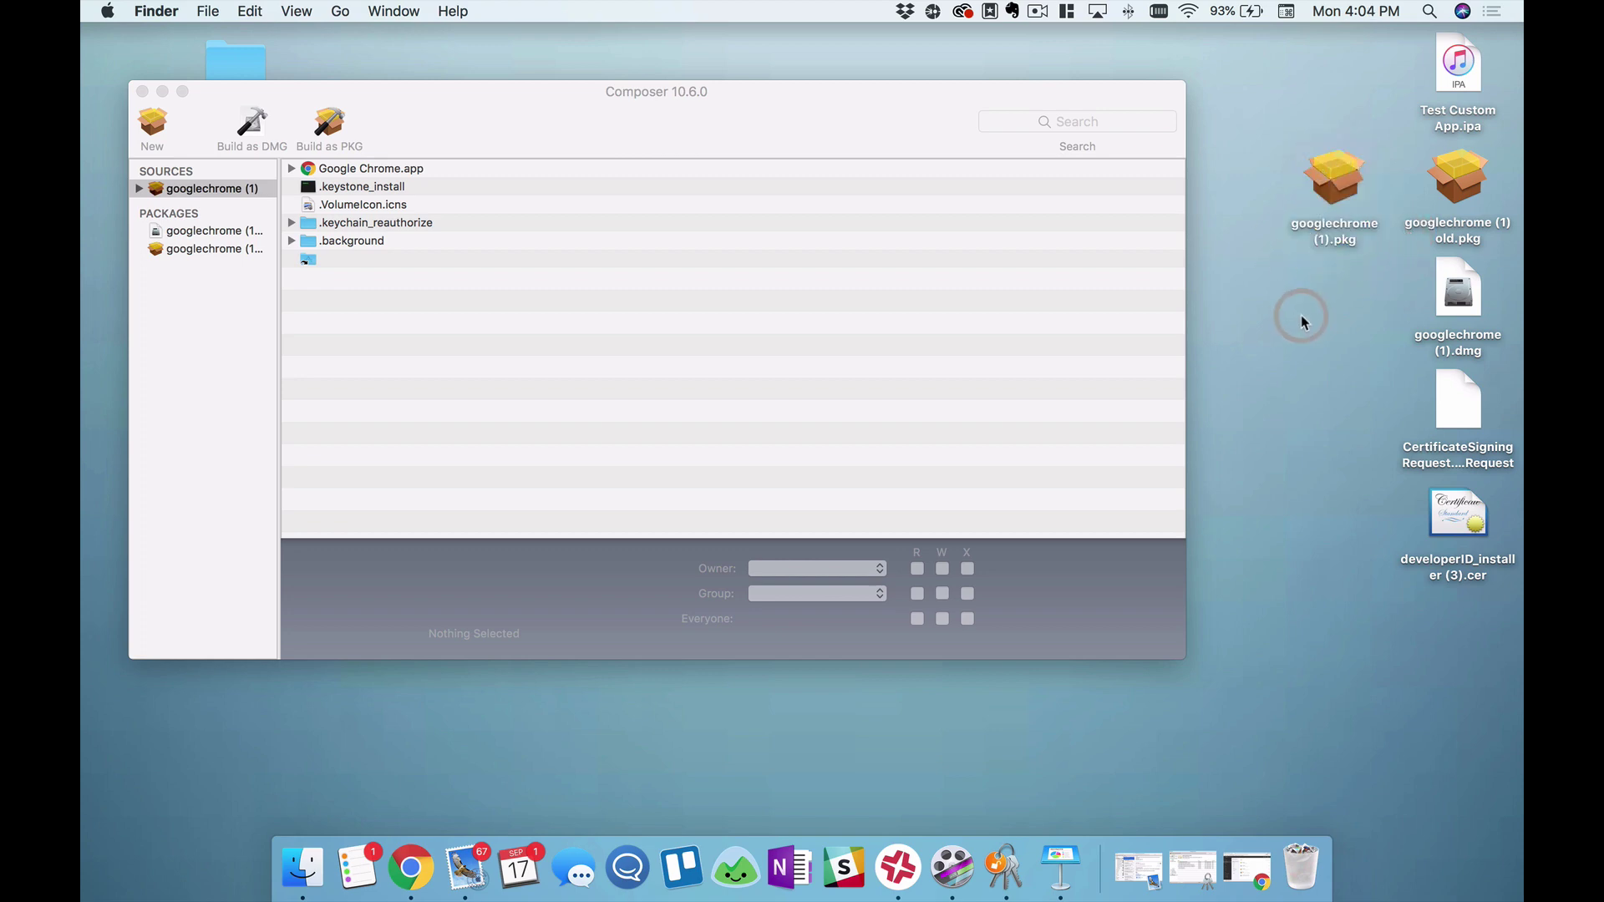
click(1346, 188)
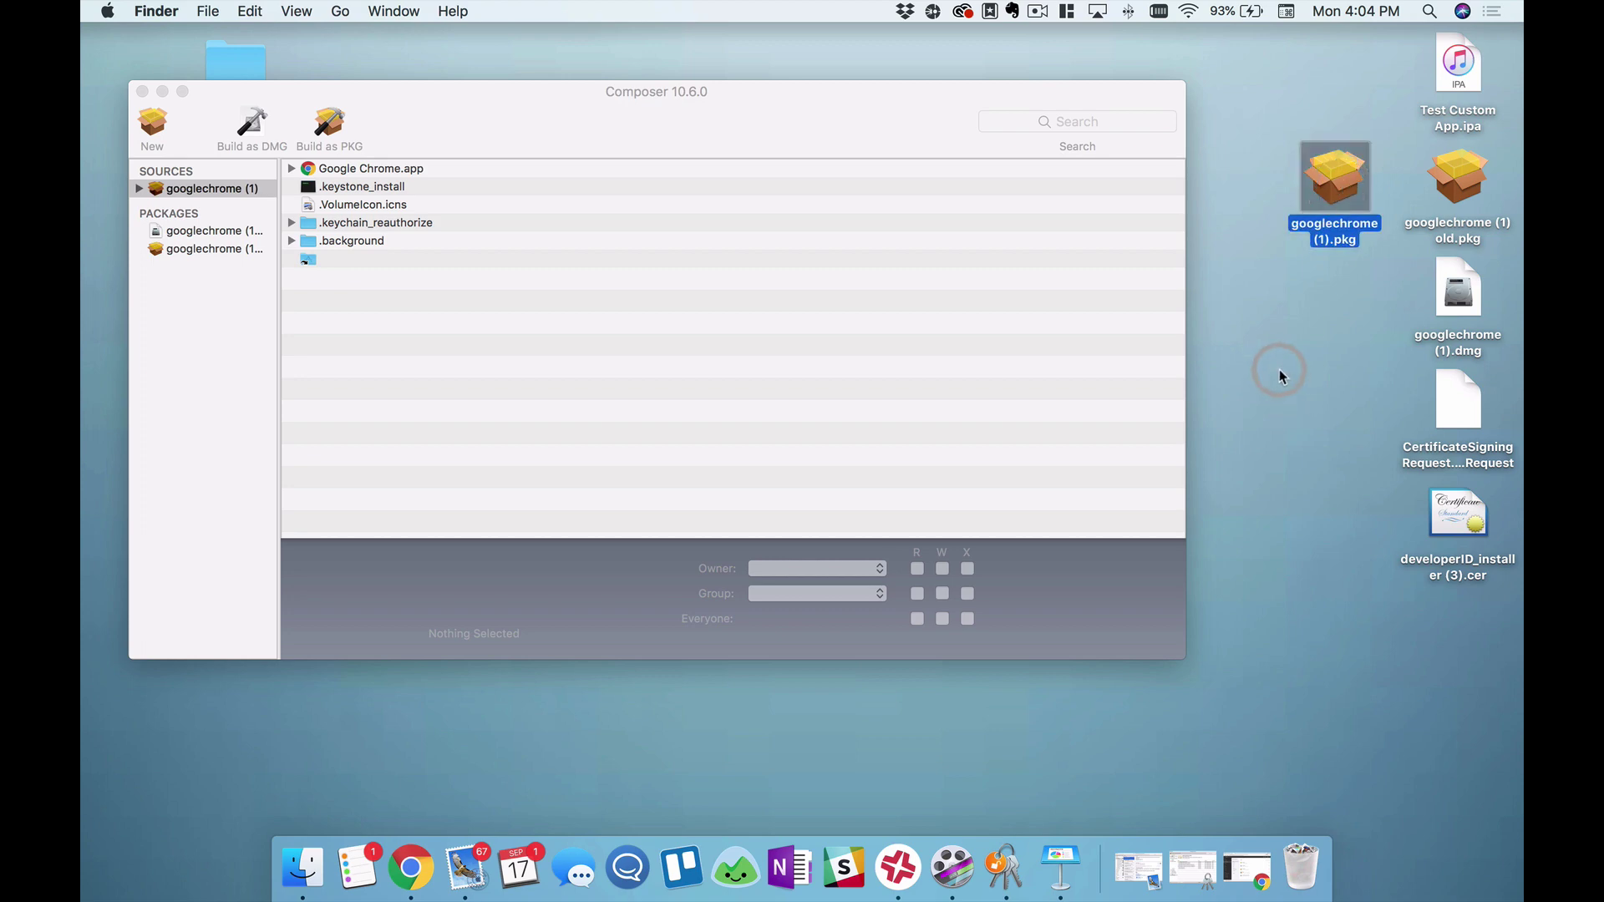